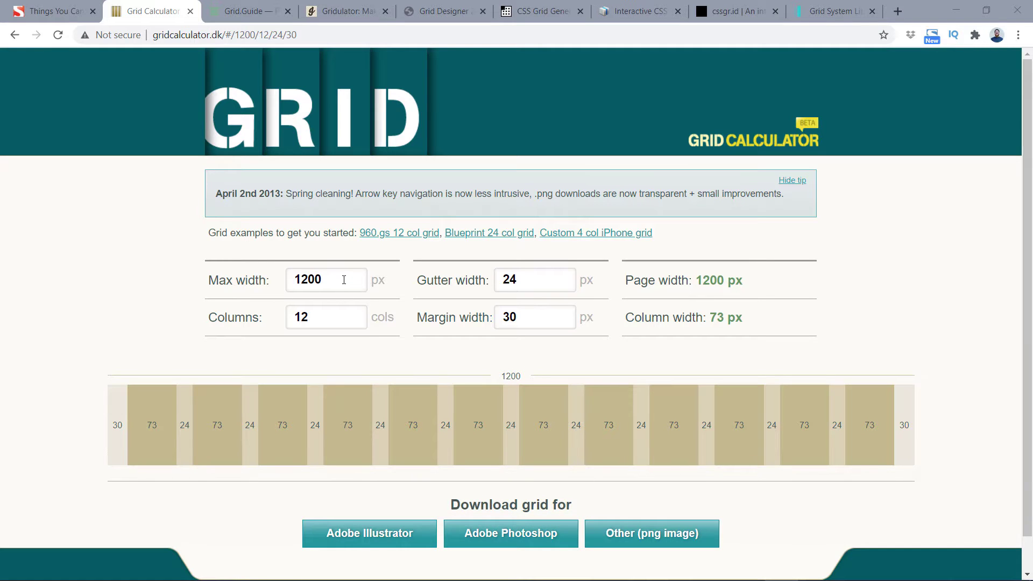
# Set the grid's max width to 1440 px
pyautogui.click(344, 280)
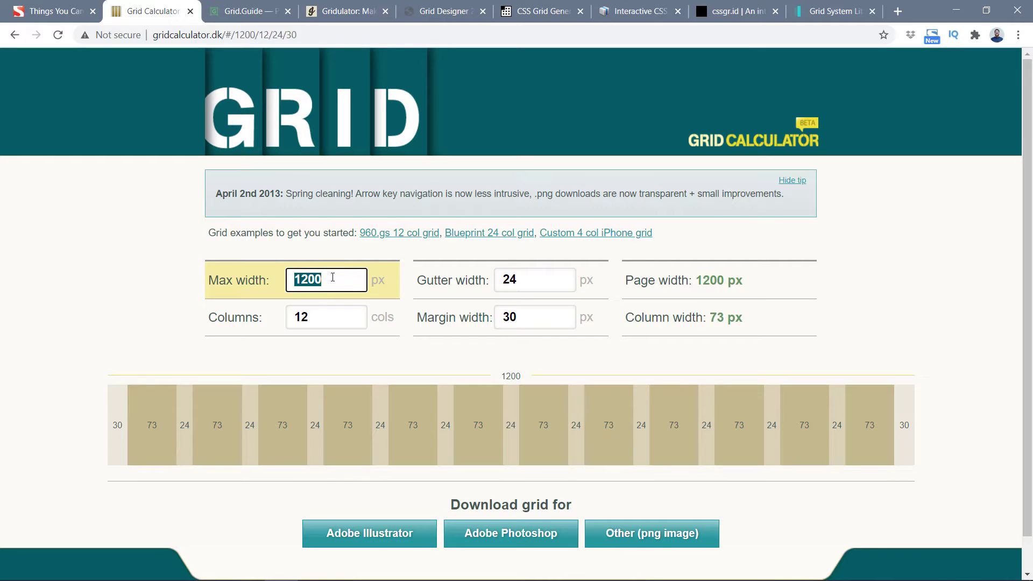
pyautogui.write('1200')
pyautogui.press('BackSpace')
pyautogui.press('BackSpace')
pyautogui.press('BackSpace')
pyautogui.press('BackSpace')
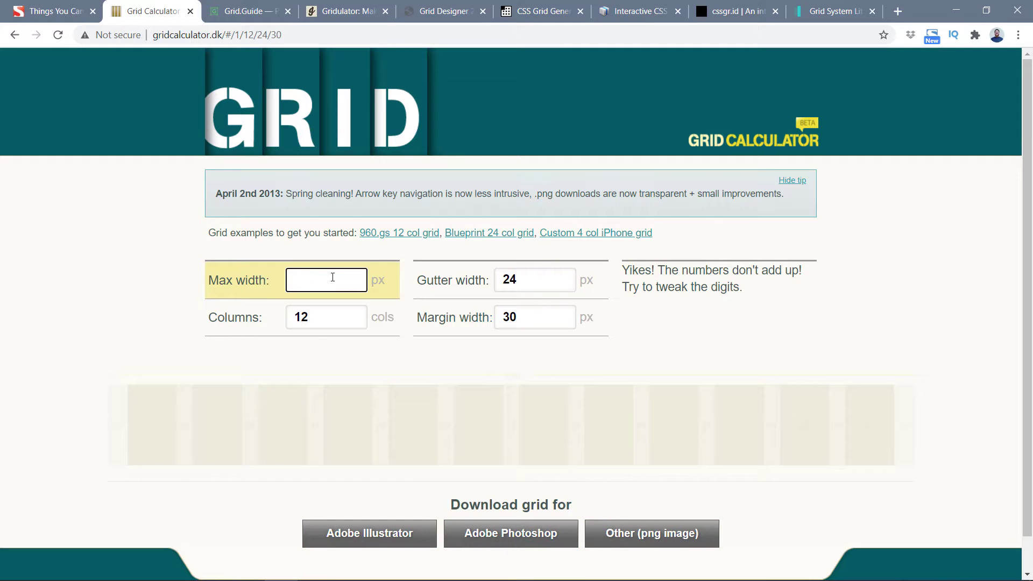
pyautogui.write('1440')
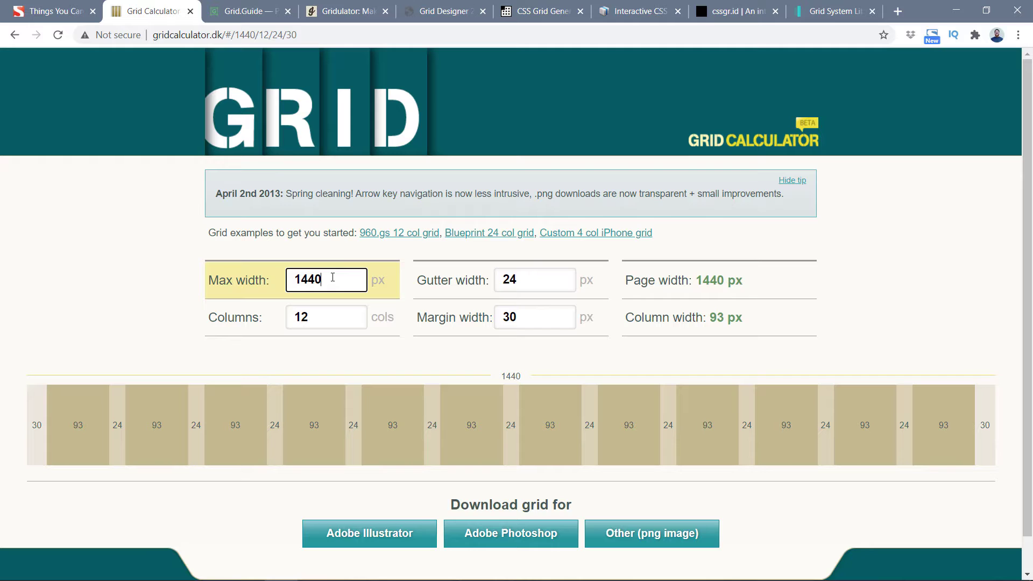
# Set the gutter width to 30 px
pyautogui.click(326, 320)
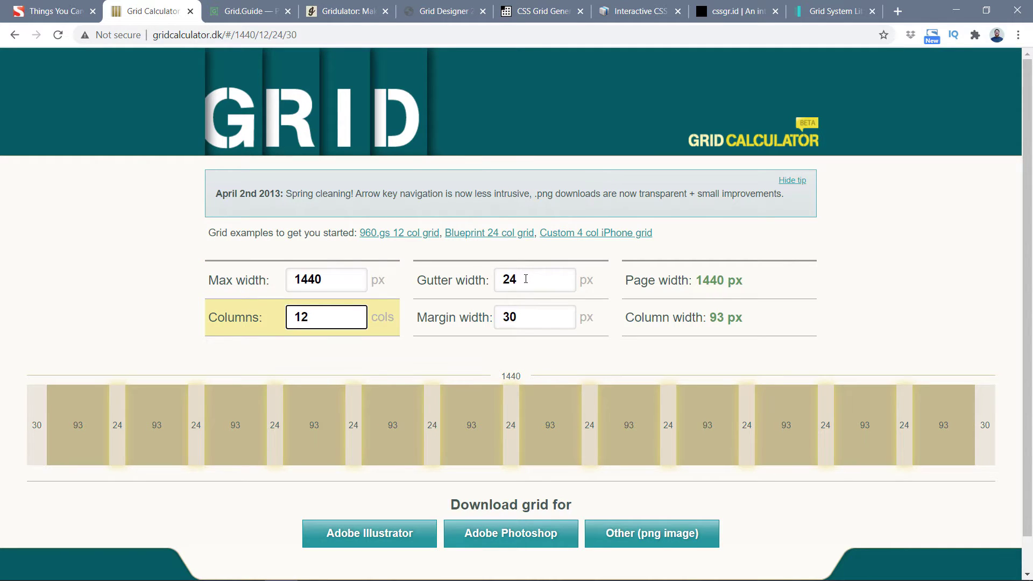
pyautogui.click(526, 280)
pyautogui.moveTo(526, 279); pyautogui.dragTo(493, 285)
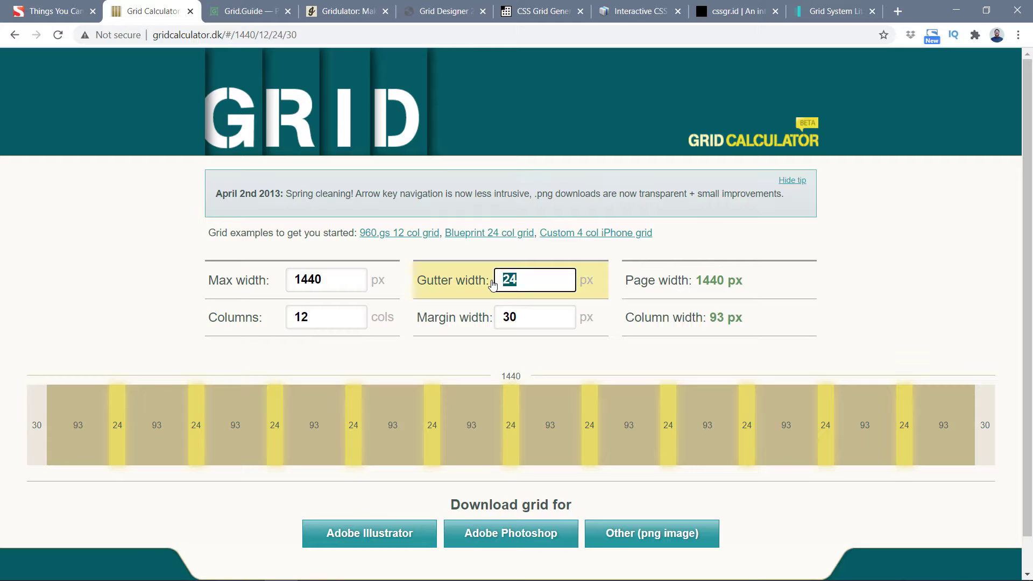
pyautogui.write('30')
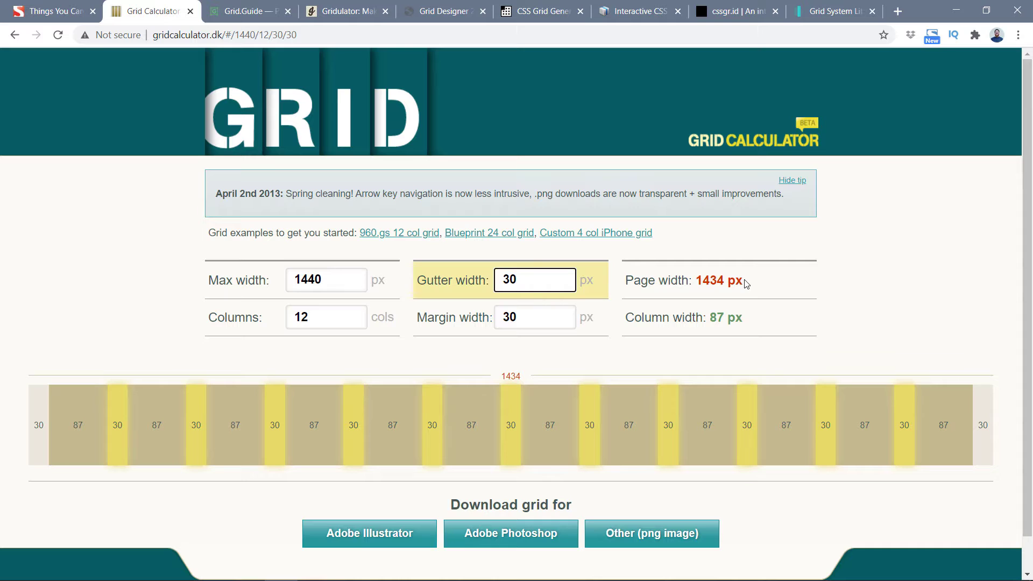
# Set the margin width to 20 px
pyautogui.click(471, 321)
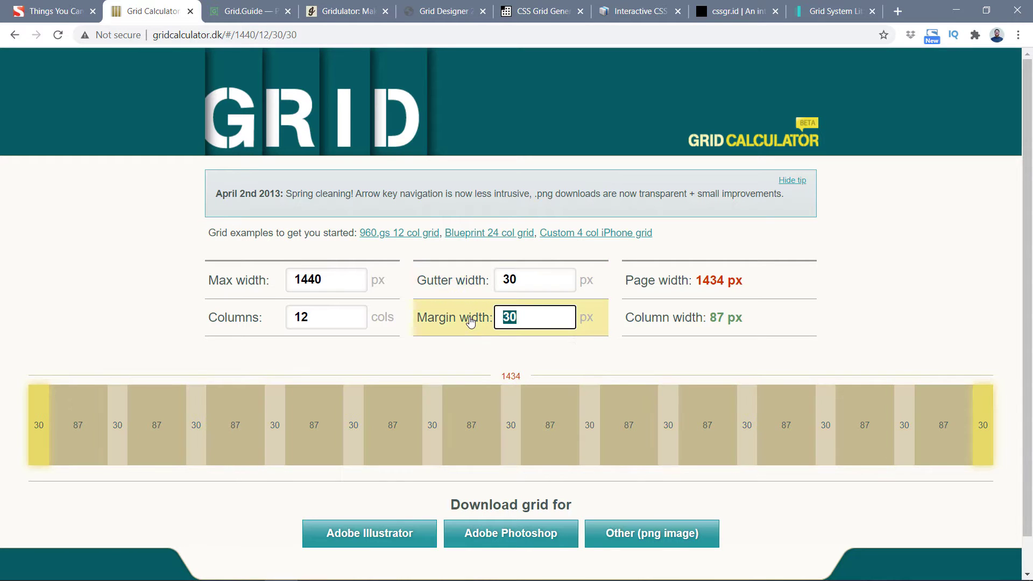
pyautogui.write('24')
pyautogui.press('BackSpace')
pyautogui.write('0')
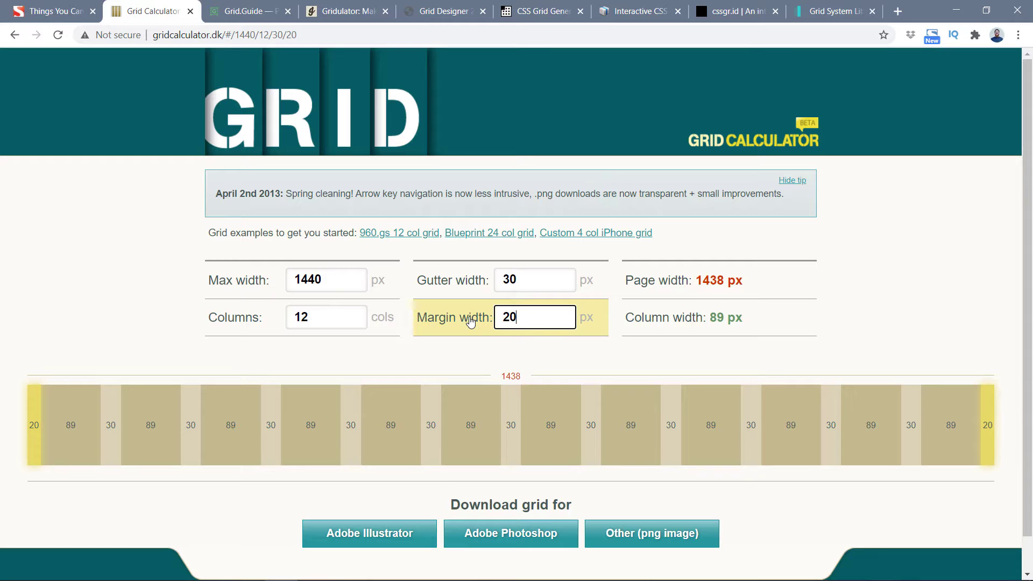
# Try margin widths of 16, 17, 18 and 50 px for the grid
pyautogui.press('BackSpace')
pyautogui.press('BackSpace')
pyautogui.write('16')
pyautogui.press('BackSpace')
pyautogui.write('7')
pyautogui.press('BackSpace')
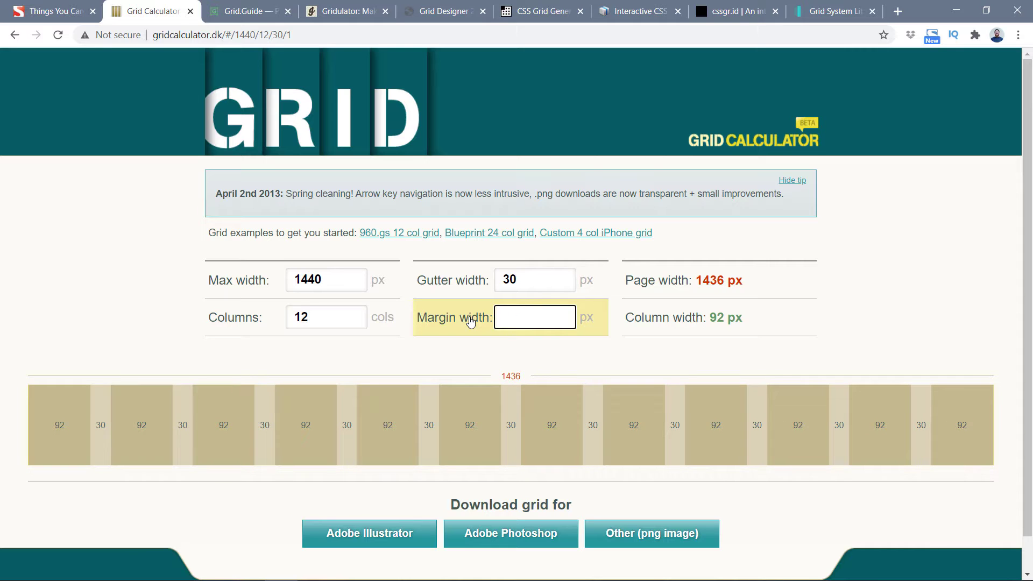
pyautogui.write('18')
pyautogui.press('BackSpace')
pyautogui.press('BackSpace')
pyautogui.write('50')
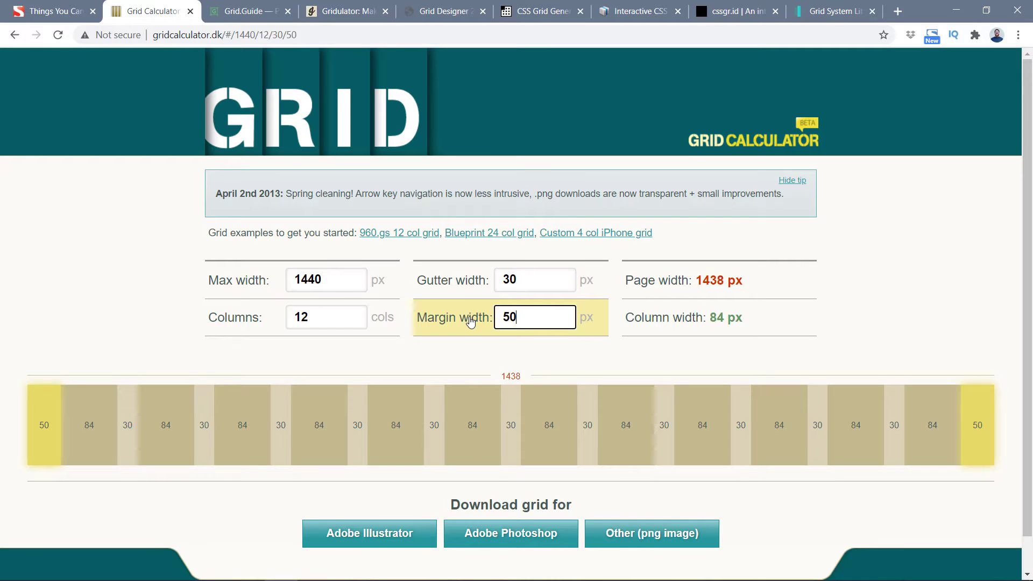
# Set the margin width to 0 px
pyautogui.click(271, 321)
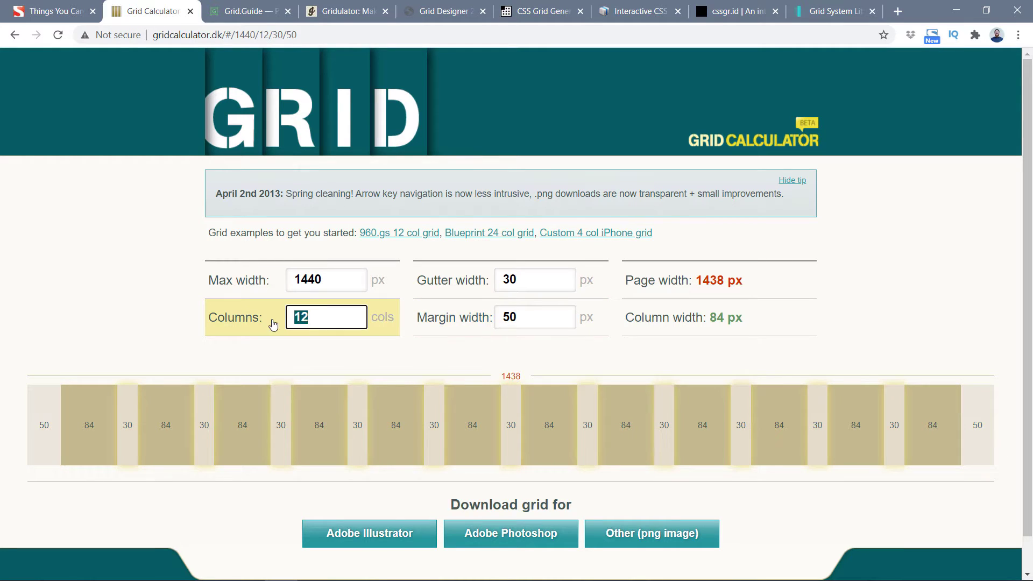
pyautogui.click(440, 323)
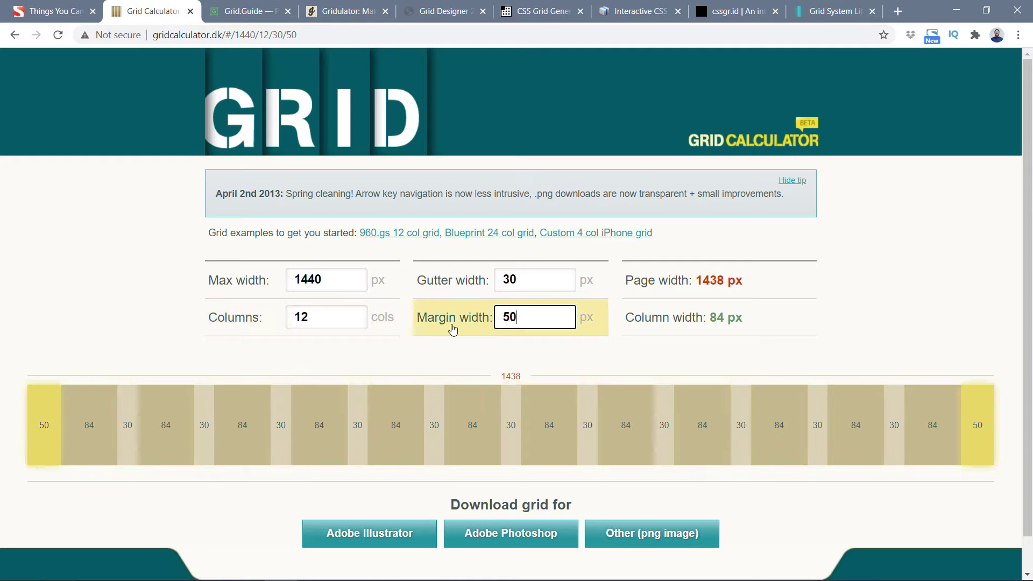
pyautogui.write('0')
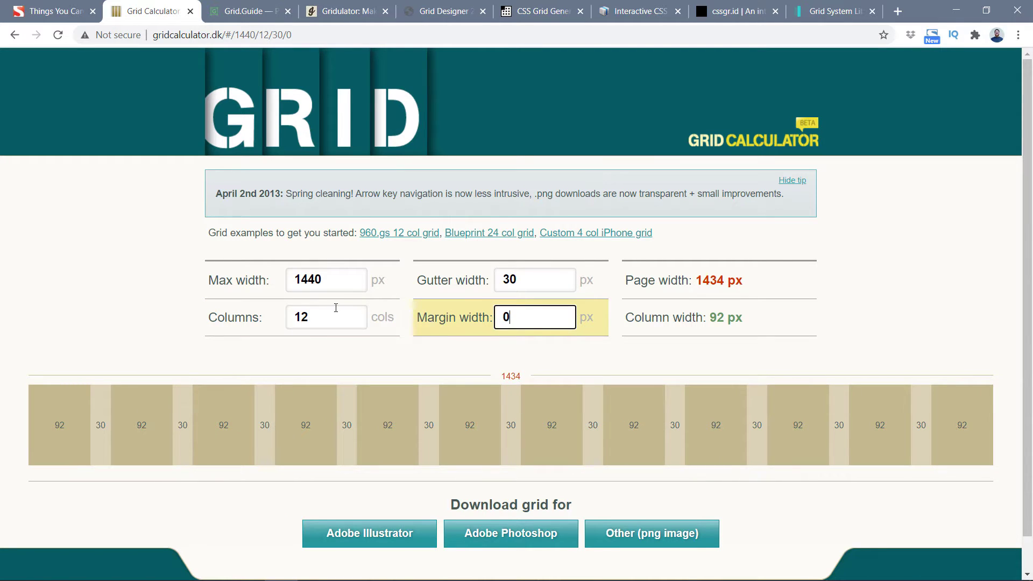
# Try a gutter width of 20 px, and settle on a gutter width of 24 px
pyautogui.click(474, 286)
pyautogui.write('20')
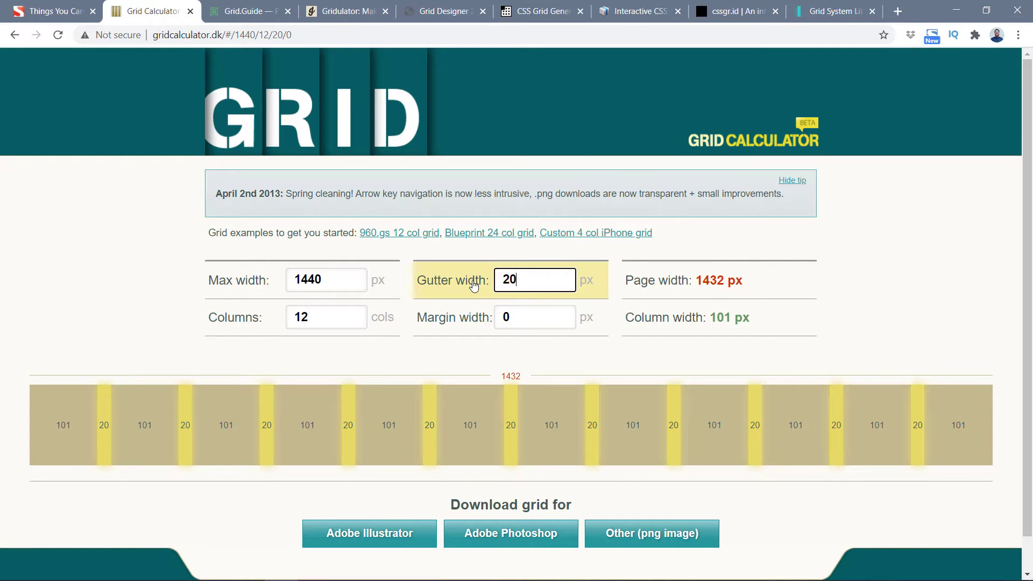
pyautogui.press('BackSpace')
pyautogui.press('BackSpace')
pyautogui.write('4')
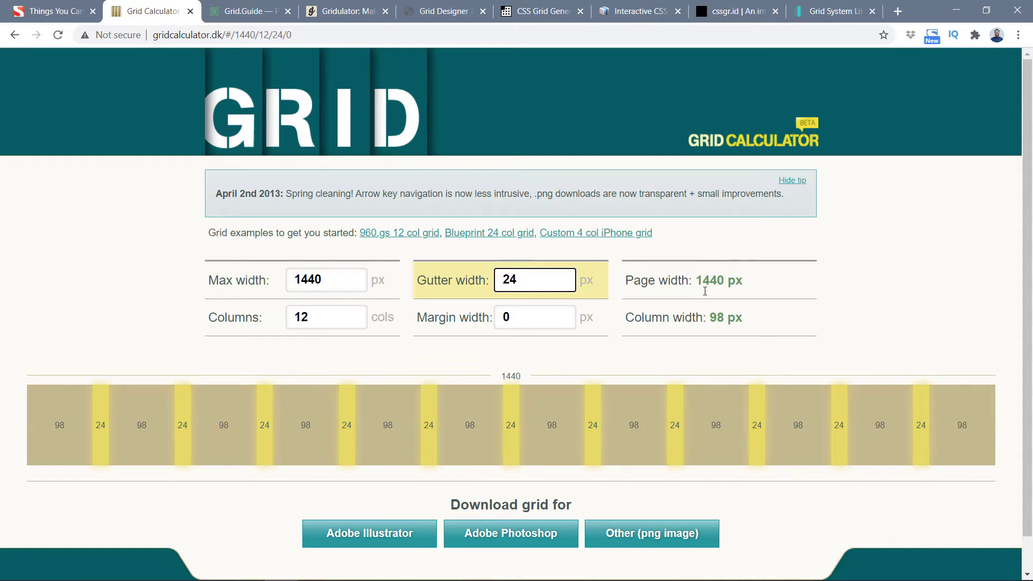
pyautogui.click(746, 321)
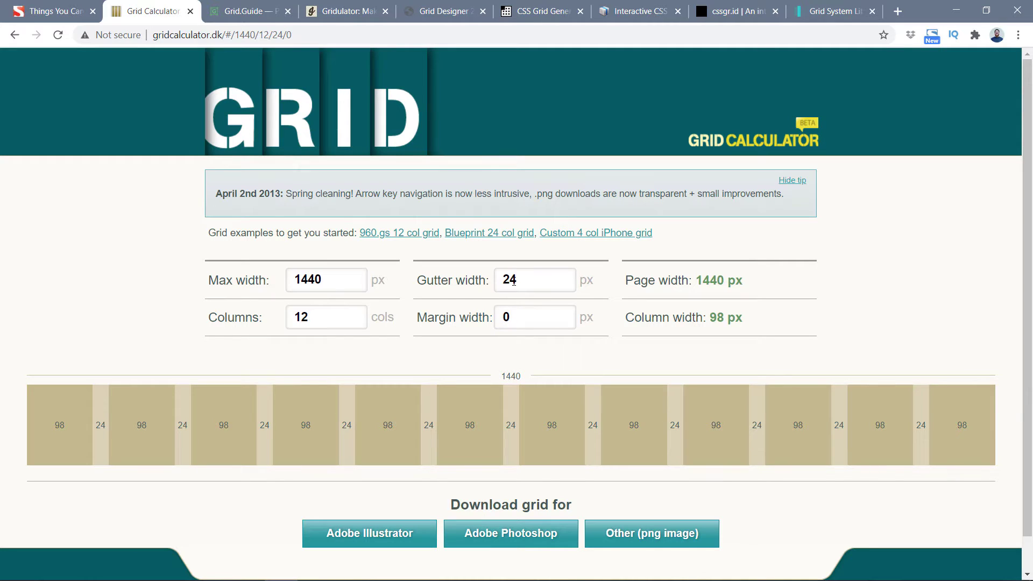
pyautogui.click(519, 278)
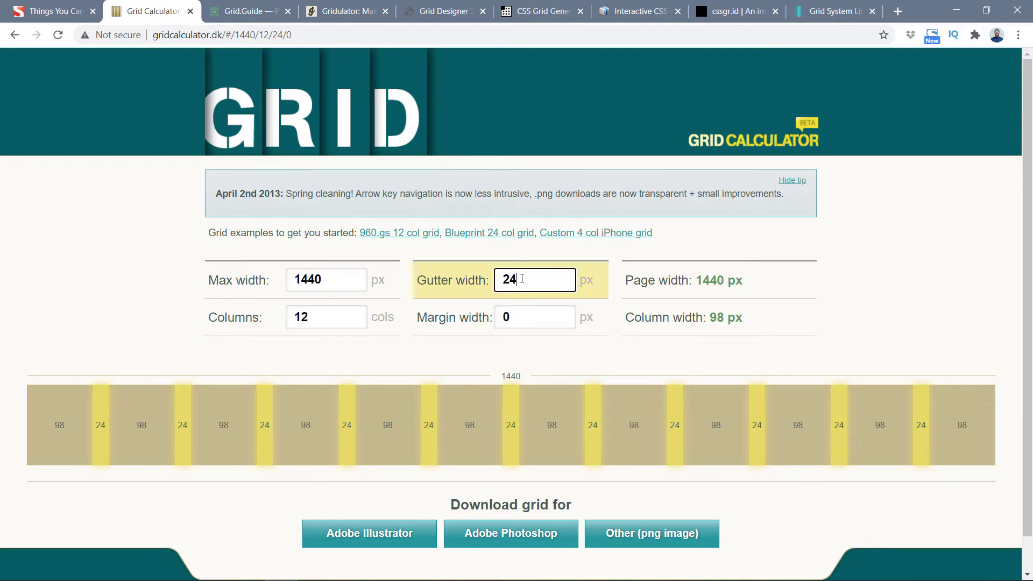
pyautogui.click(339, 273)
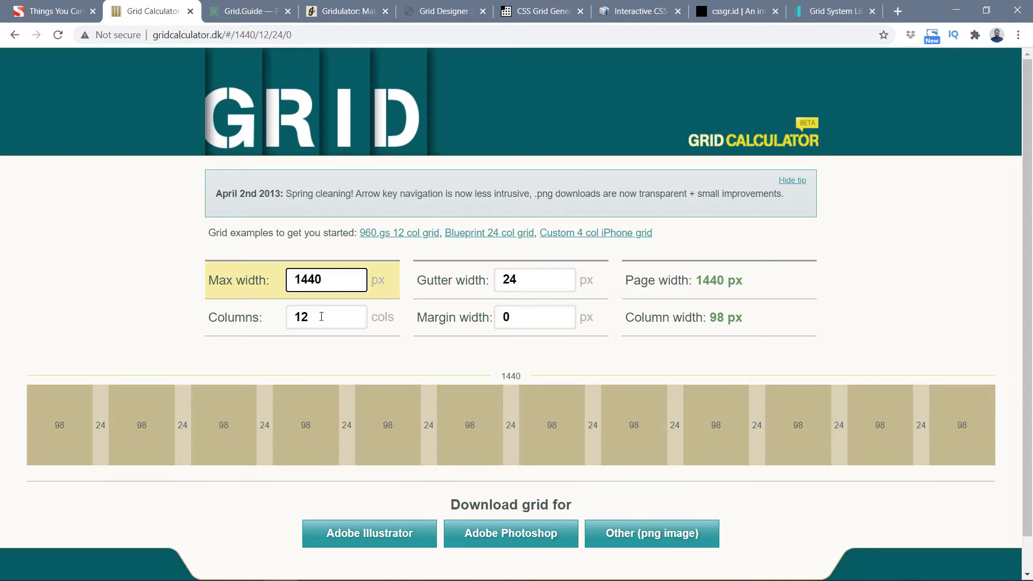
pyautogui.click(321, 316)
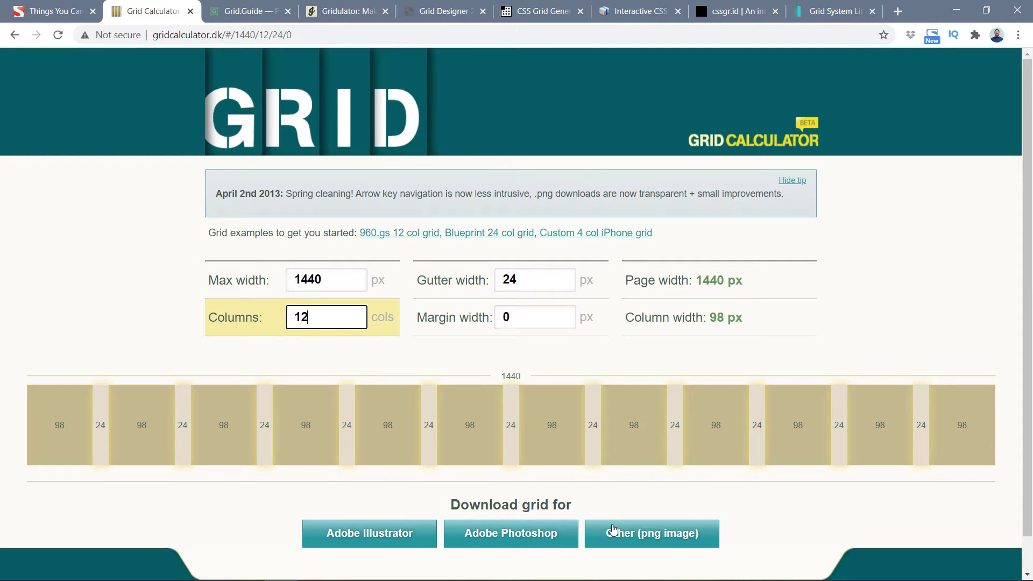
# Download the grid as a PNG image and preview grid.png from its download folder
pyautogui.click(625, 538)
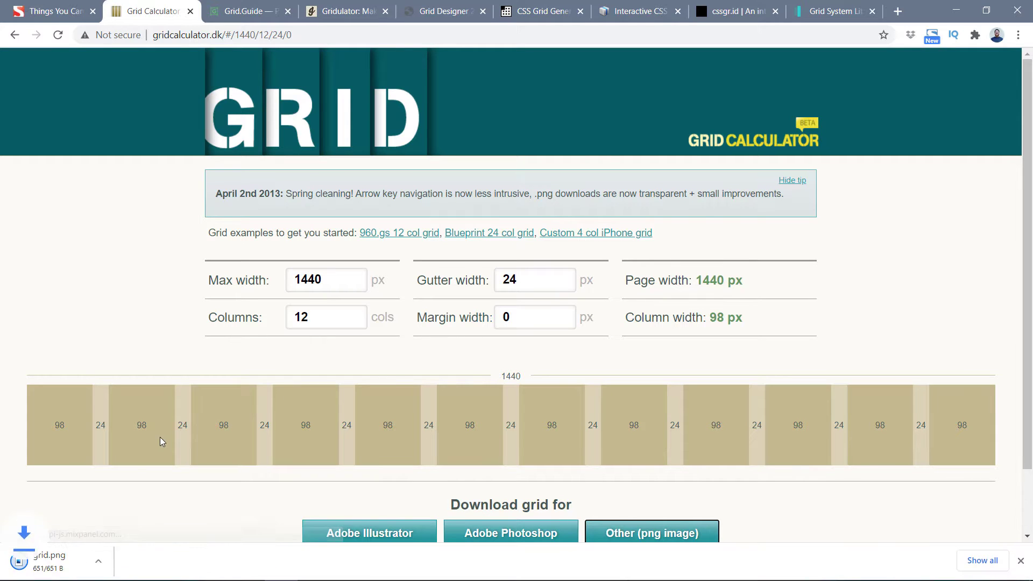
pyautogui.click(144, 562)
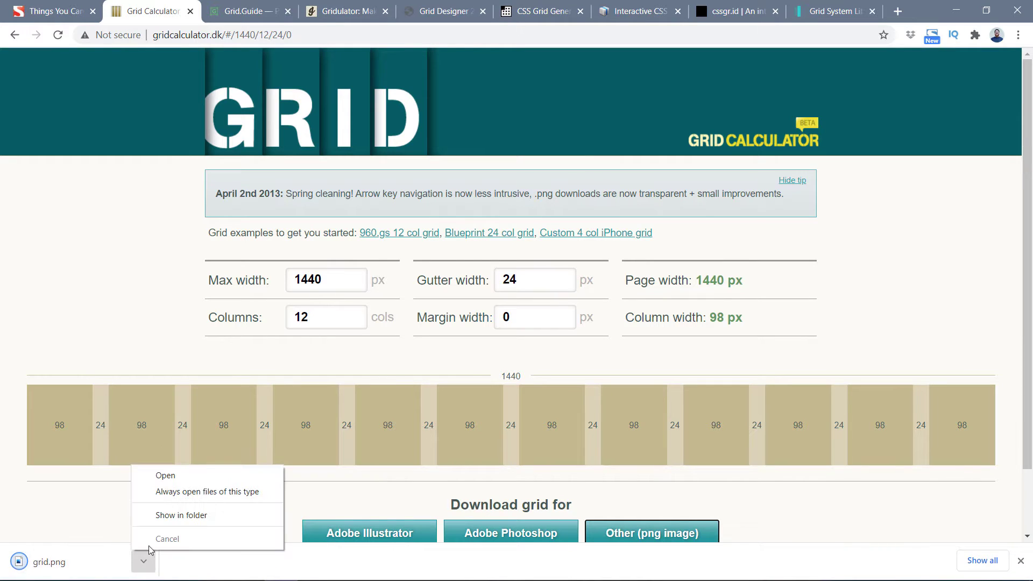
pyautogui.click(162, 516)
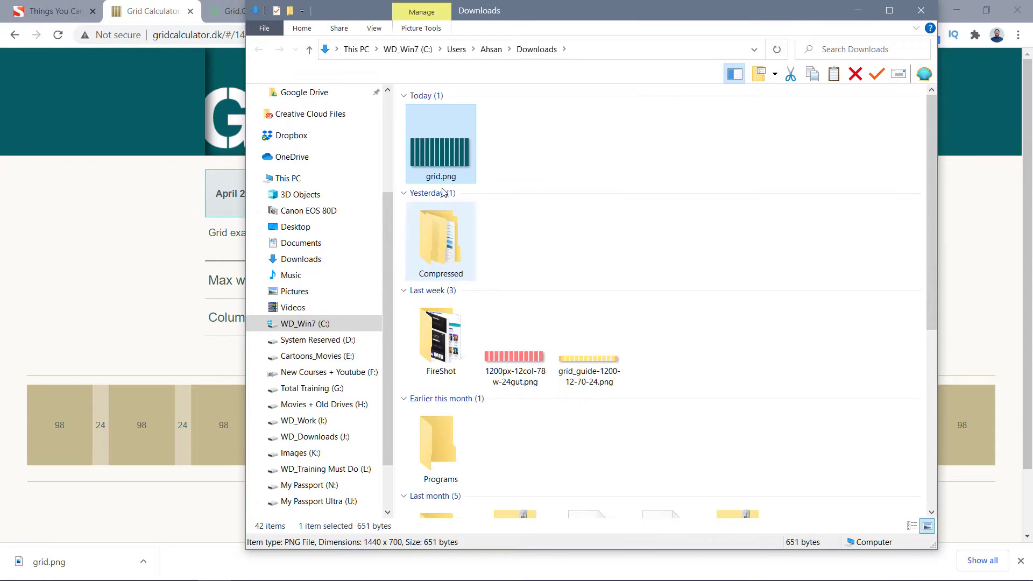
pyautogui.doubleClick(446, 165)
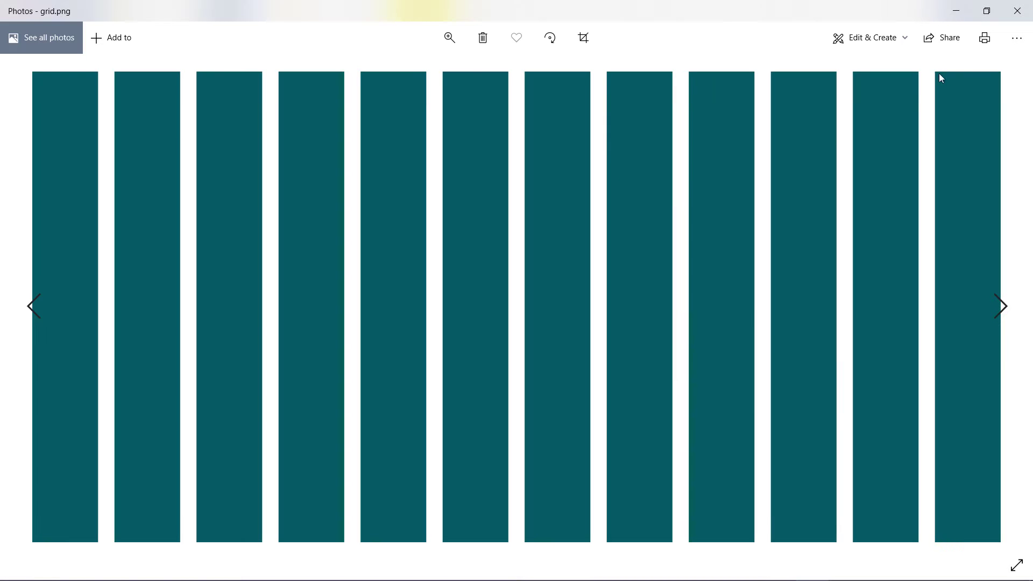
pyautogui.click(1017, 11)
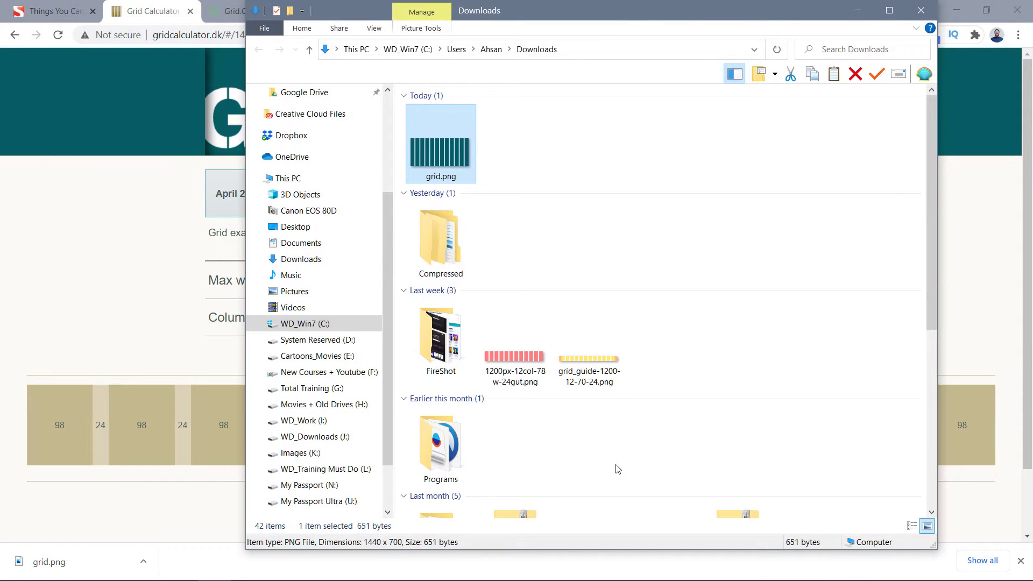
# Open Adobe XD, create a new Web 1920 document and maximize its window
pyautogui.click(420, 571)
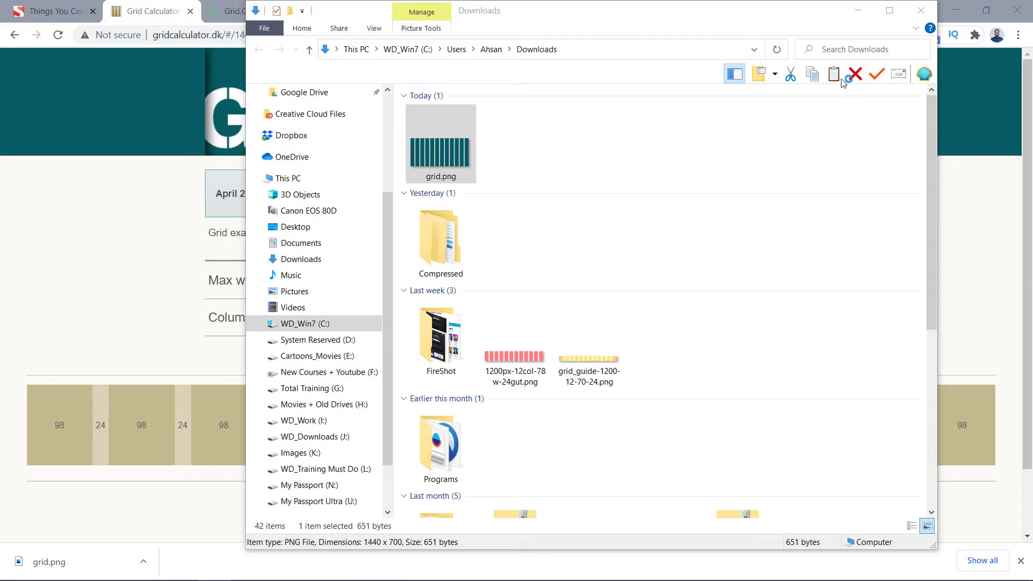
pyautogui.click(858, 11)
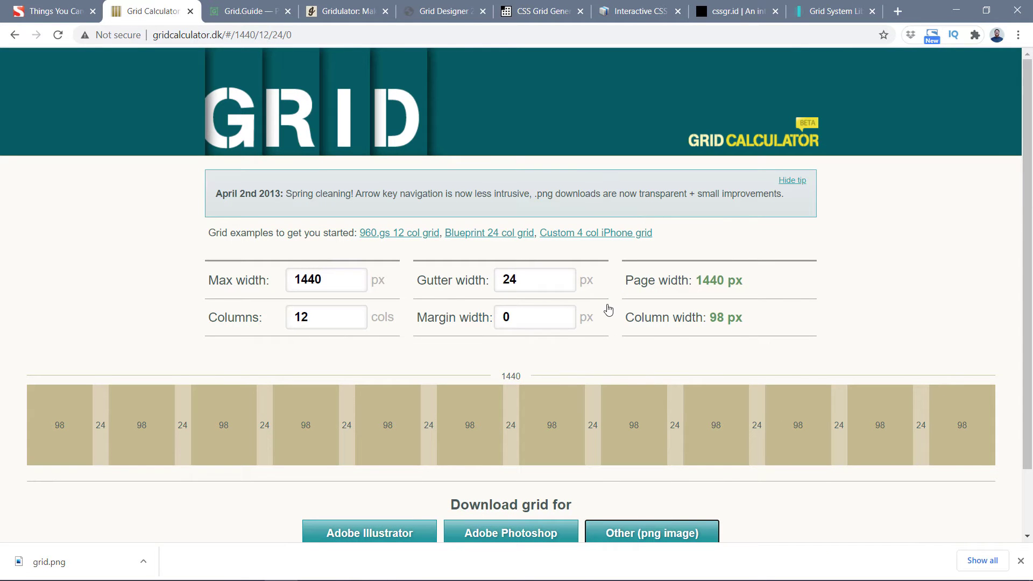
pyautogui.moveTo(602, 578)
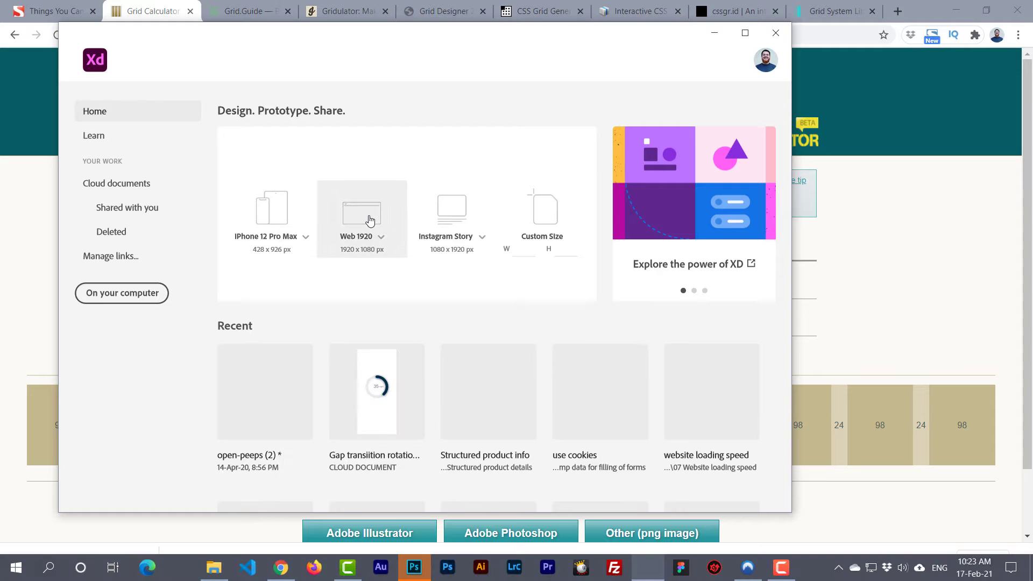
pyautogui.click(371, 219)
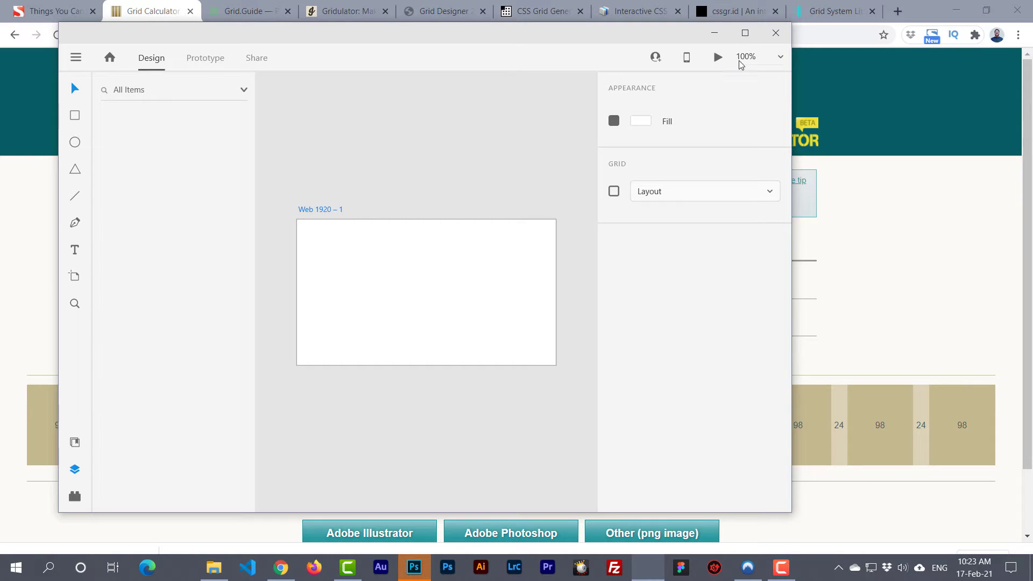
pyautogui.click(932, 20)
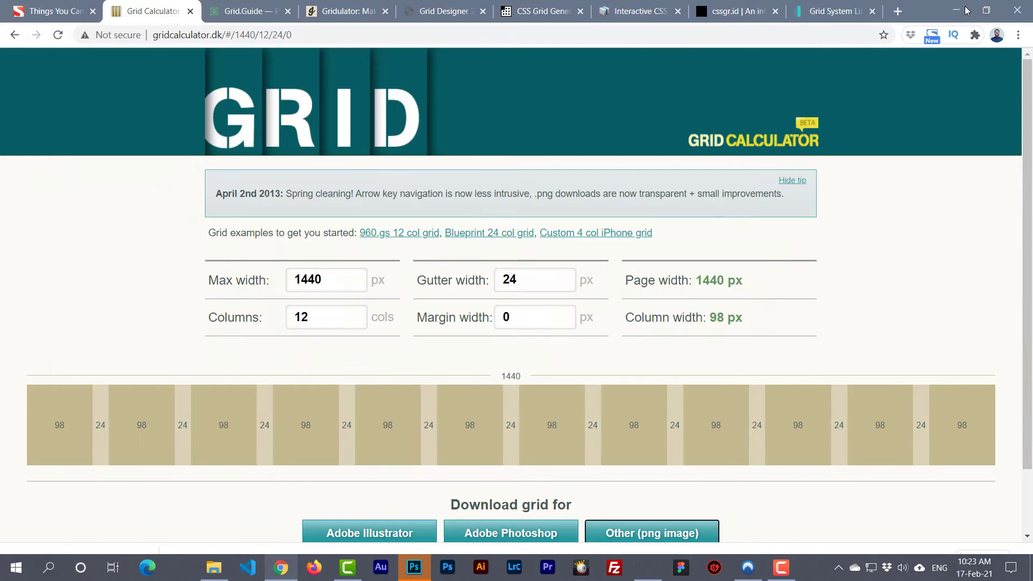
pyautogui.click(957, 11)
pyautogui.click(745, 33)
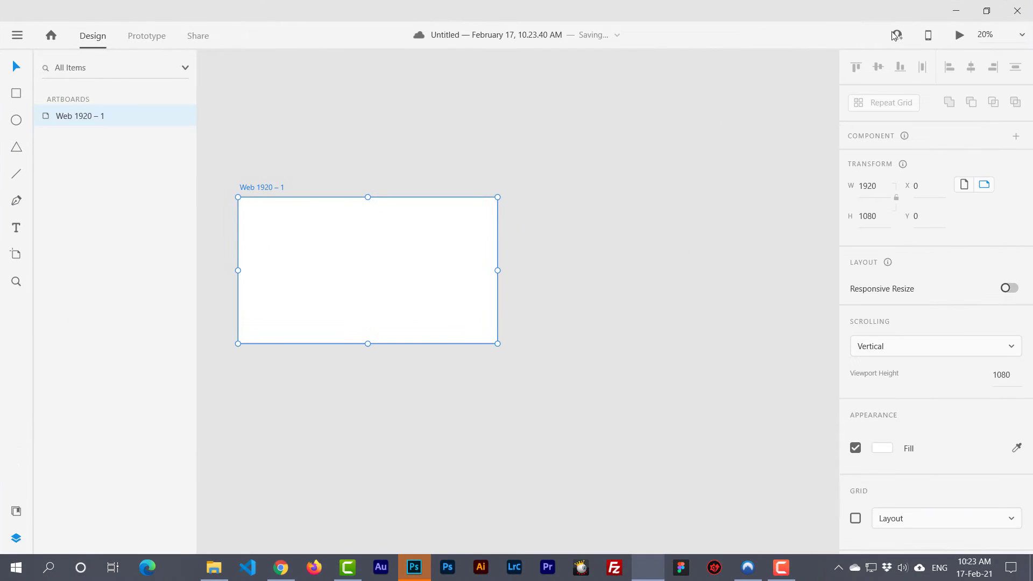
# Place grid.png from the Downloads folder onto the Web 1920 artboard
pyautogui.click(956, 10)
pyautogui.click(956, 7)
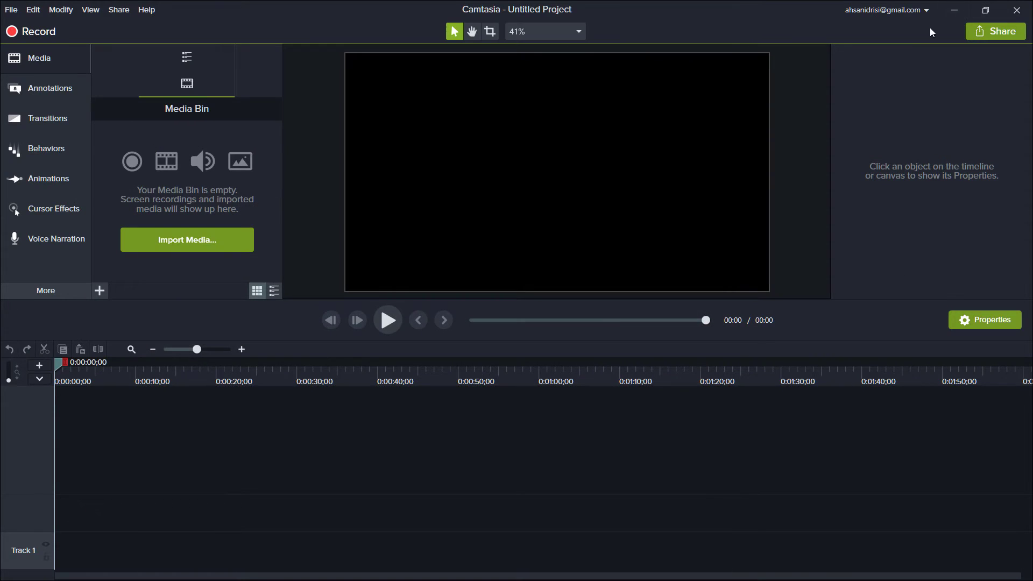
pyautogui.click(958, 11)
pyautogui.moveTo(418, 142); pyautogui.dragTo(323, 260)
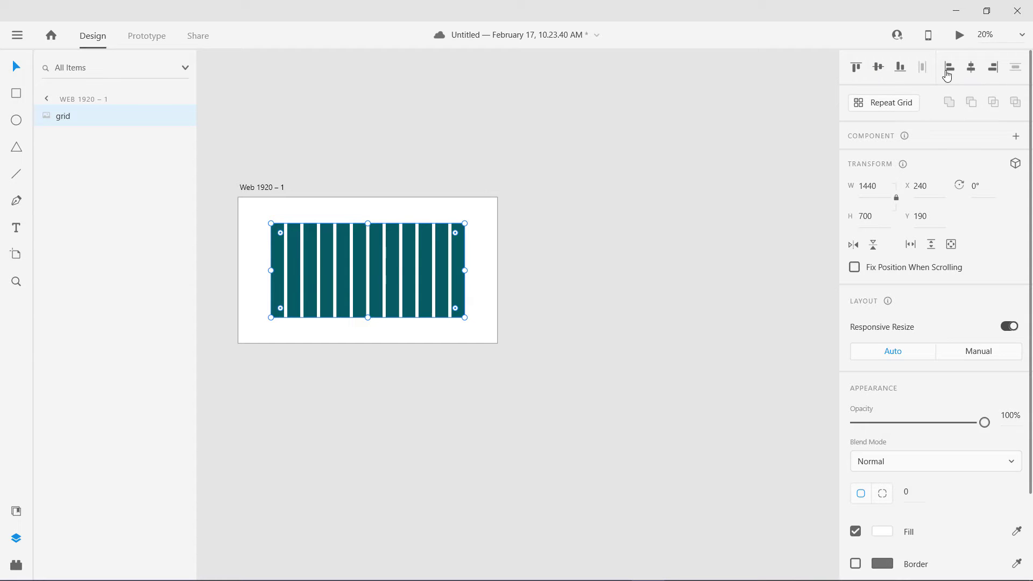
# Unlock the grid image's aspect ratio and stretch its upper edge to the top of the artboard, making it 890 px high
pyautogui.moveTo(368, 223); pyautogui.dragTo(368, 209)
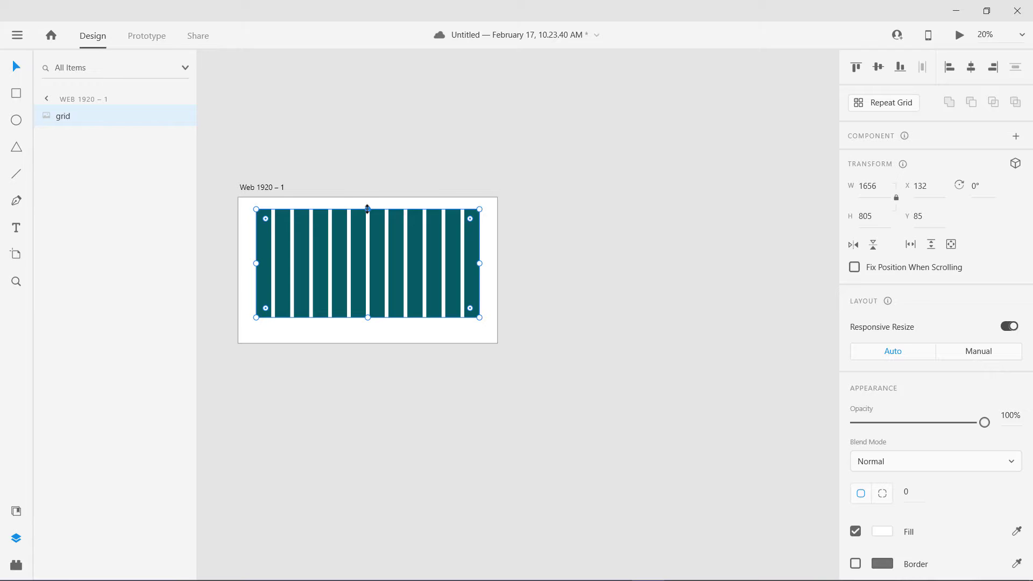
pyautogui.hotkey('ctrl', 'z')
pyautogui.click(895, 198)
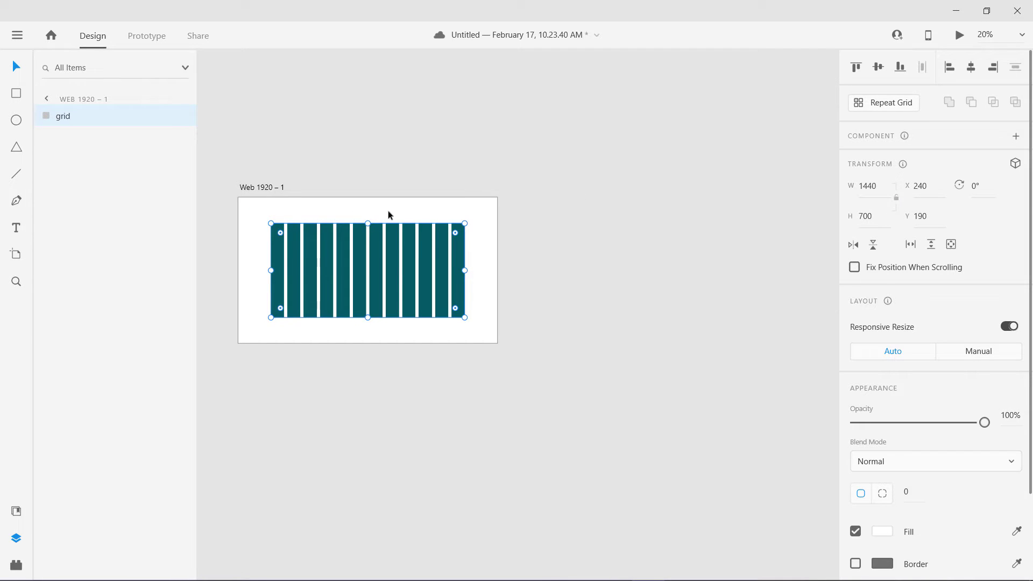
pyautogui.moveTo(368, 221); pyautogui.dragTo(370, 198)
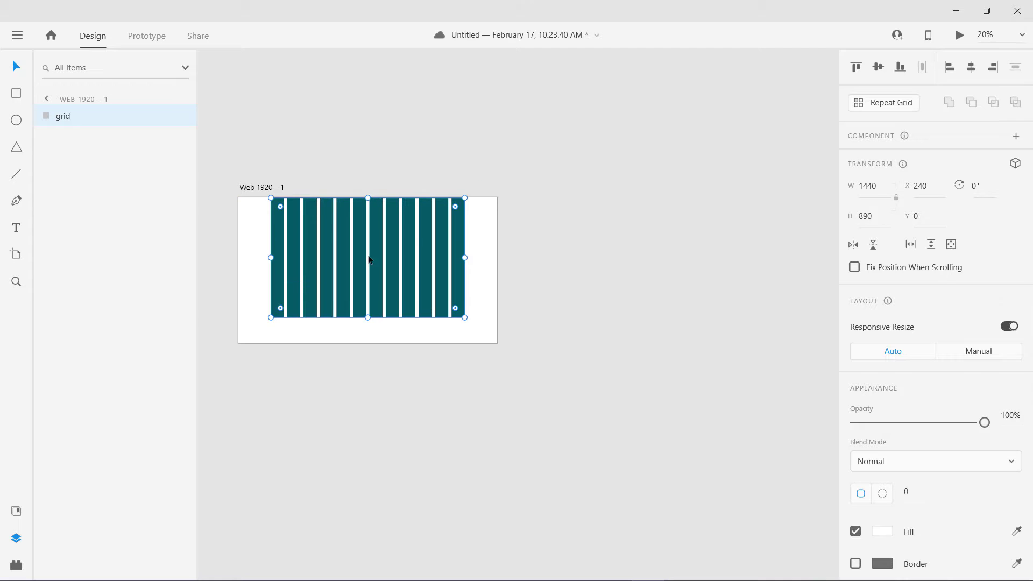
# Extend the Web 1920 artboard downwards to about 2608 px high and stretch the grid image to the artboard's full height
pyautogui.moveTo(368, 317); pyautogui.dragTo(355, 548)
pyautogui.click(263, 187)
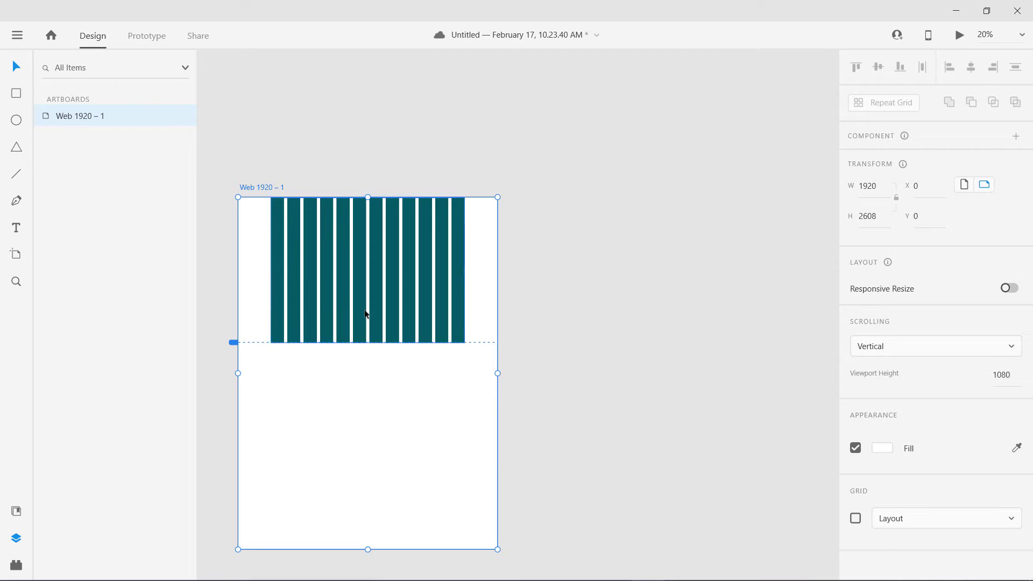
pyautogui.click(365, 315)
pyautogui.moveTo(368, 345); pyautogui.dragTo(362, 550)
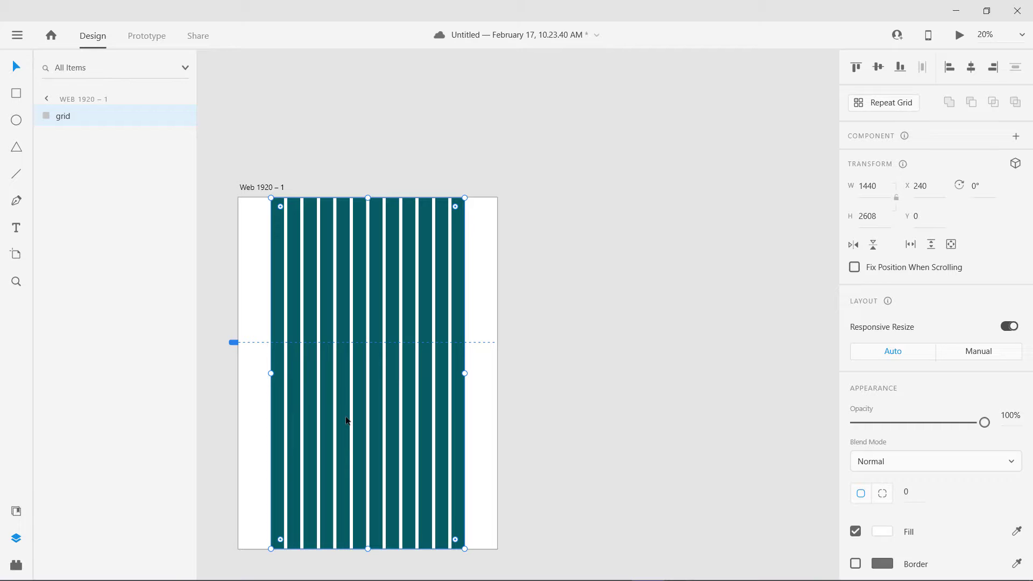
# Try the grid image at 20%, 10% and 5% opacity
pyautogui.click(1005, 417)
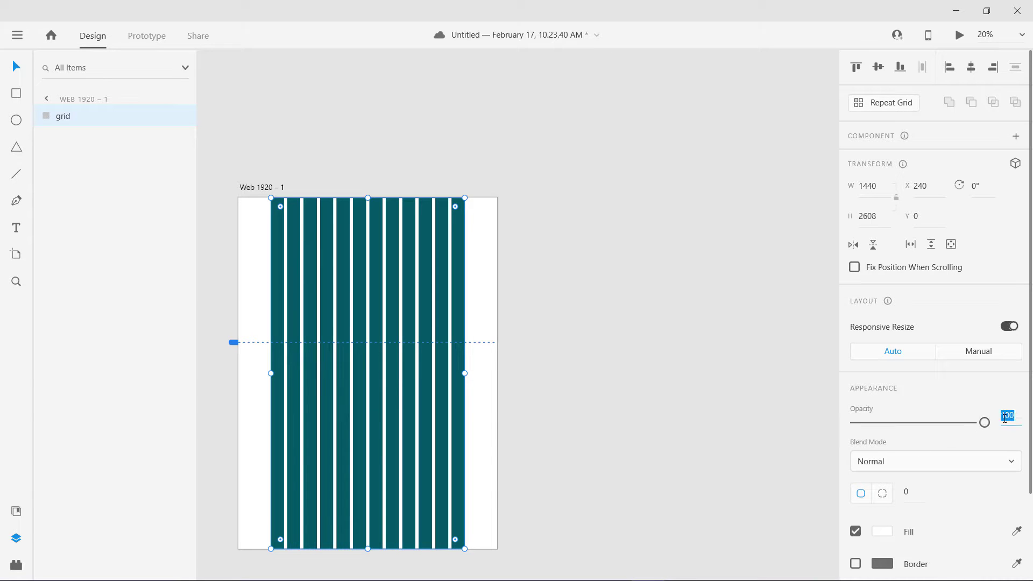
pyautogui.write('20')
pyautogui.press('Return')
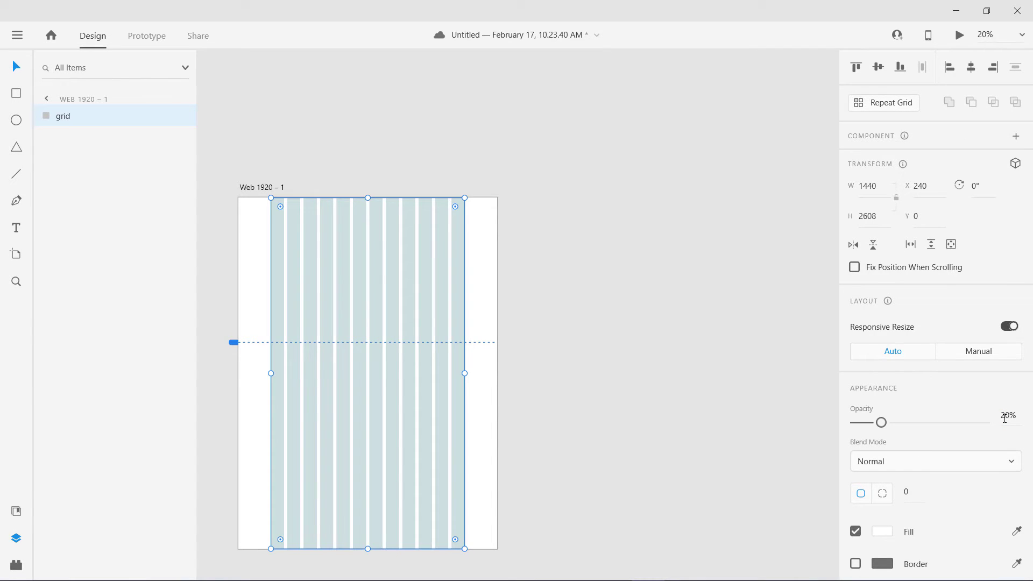
pyautogui.click(1021, 414)
pyautogui.write('10')
pyautogui.press('Return')
pyautogui.click(1009, 417)
pyautogui.write('5')
pyautogui.press('Return')
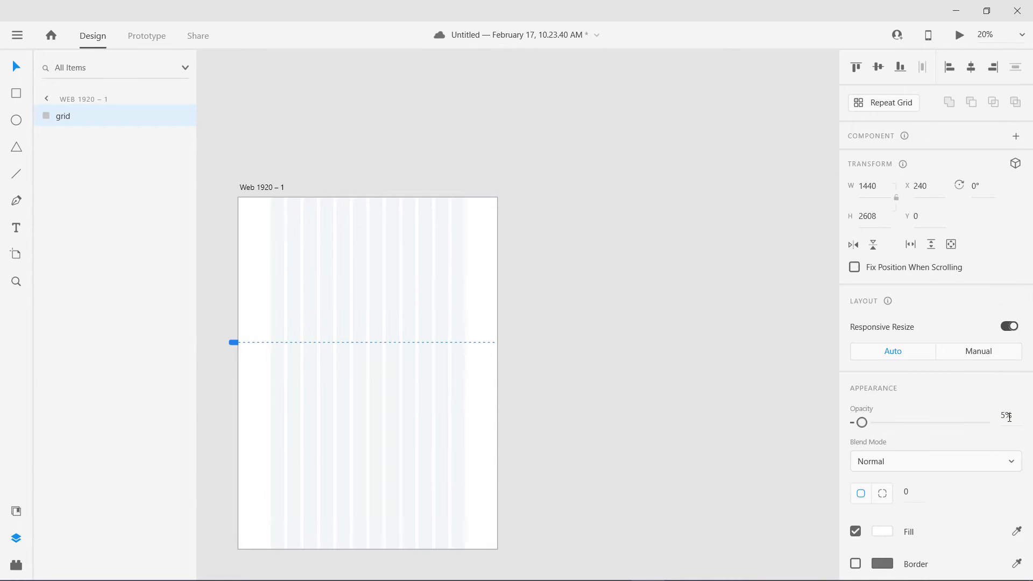
# Set the grid image's opacity to 10% and lock its layer
pyautogui.click(1010, 417)
pyautogui.write('10')
pyautogui.press('Return')
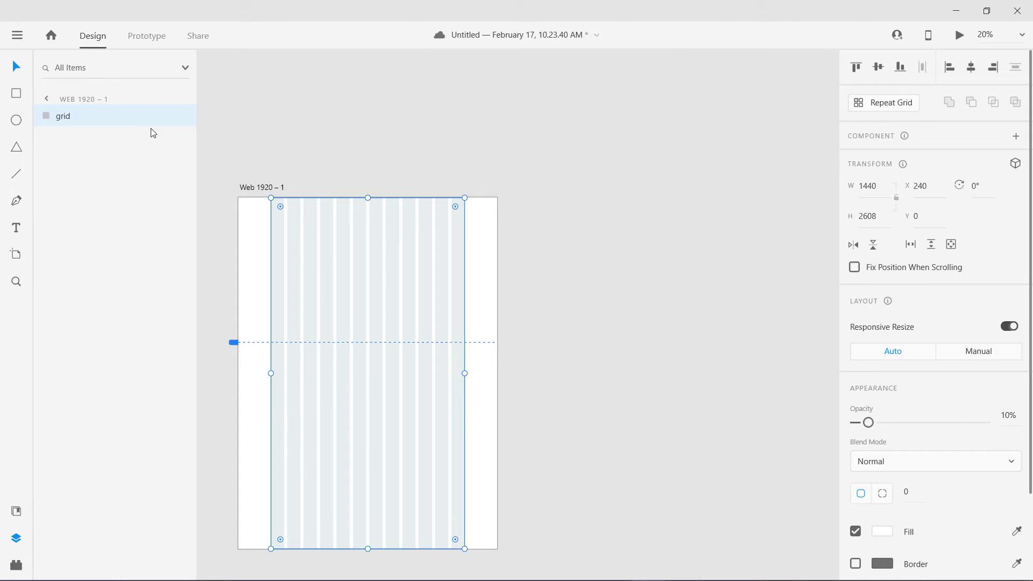
pyautogui.moveTo(164, 120)
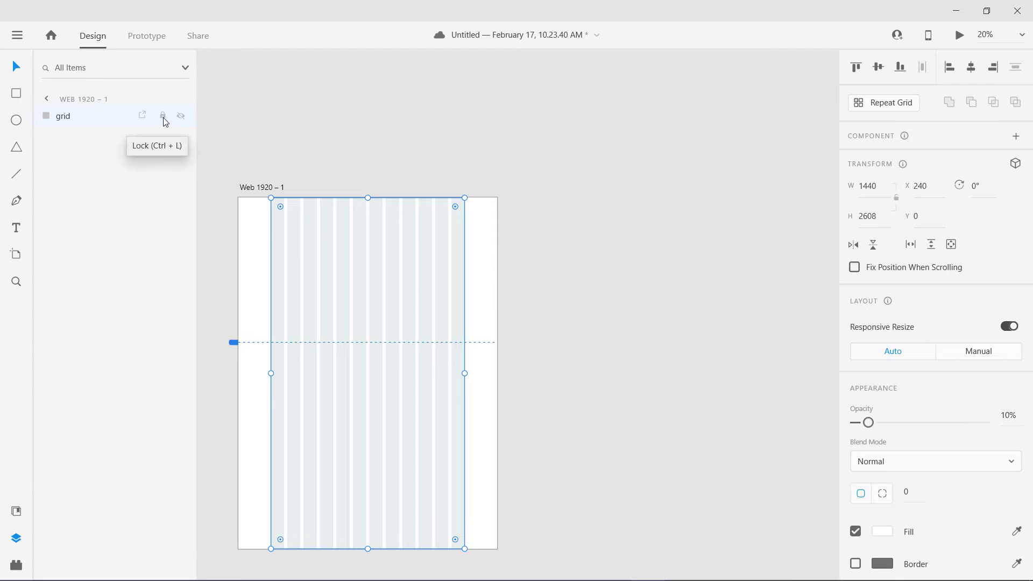
pyautogui.click(163, 116)
pyautogui.hotkey('ctrl', '=')
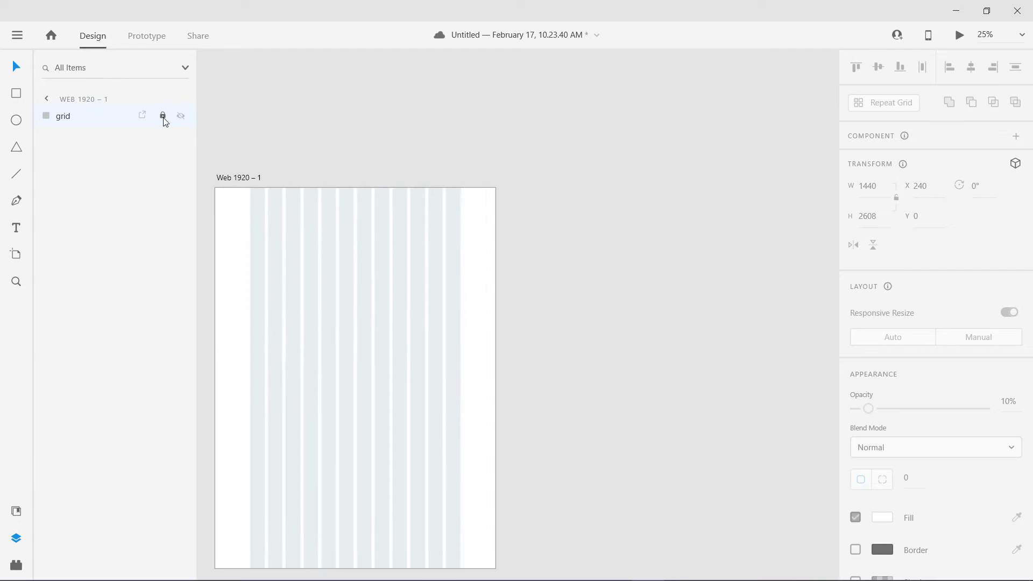
pyautogui.moveTo(300, 245); pyautogui.dragTo(466, 308)
pyautogui.hotkey('ctrl', '=')
# Rename the locked grid layer as 1440px 12col 24Gutter
pyautogui.doubleClick(63, 118)
pyautogui.write('1440')
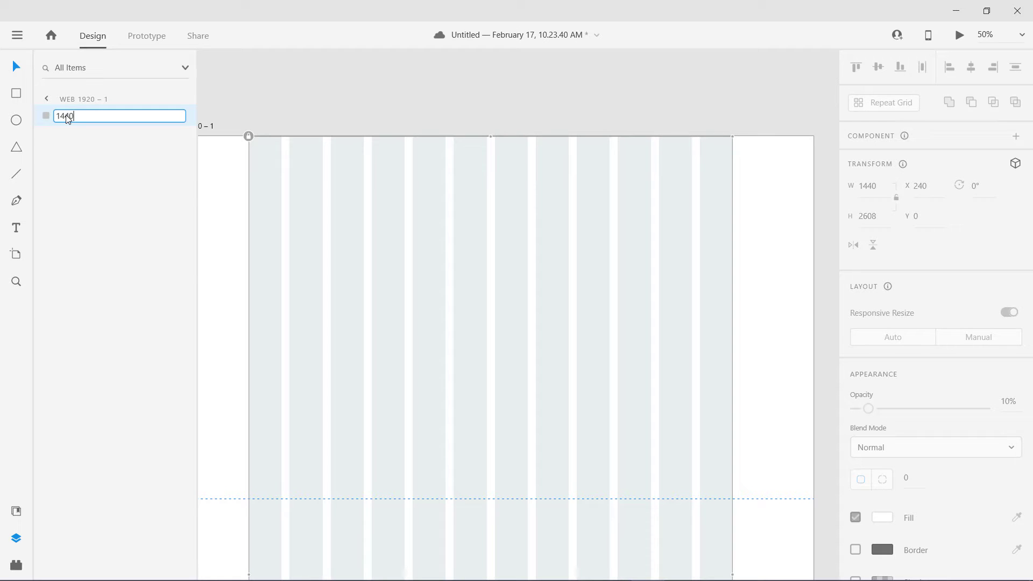
pyautogui.write('px 12 col')
pyautogui.press('BackSpace')
pyautogui.press('BackSpace')
pyautogui.press('BackSpace')
pyautogui.write('col')
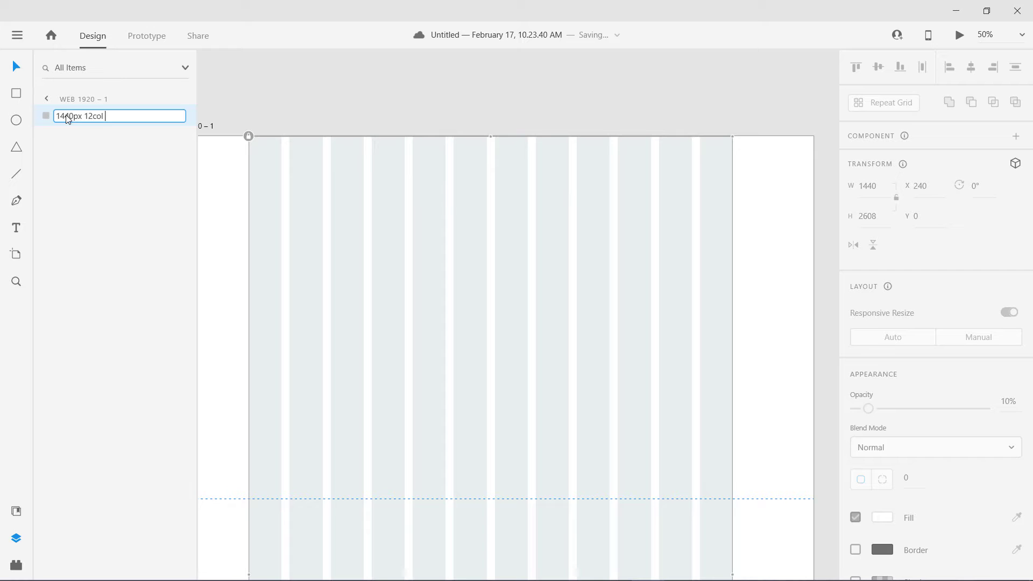
pyautogui.write(' 24pxgu')
pyautogui.press('BackSpace')
pyautogui.press('BackSpace')
pyautogui.press('BackSpace')
pyautogui.press('Return')
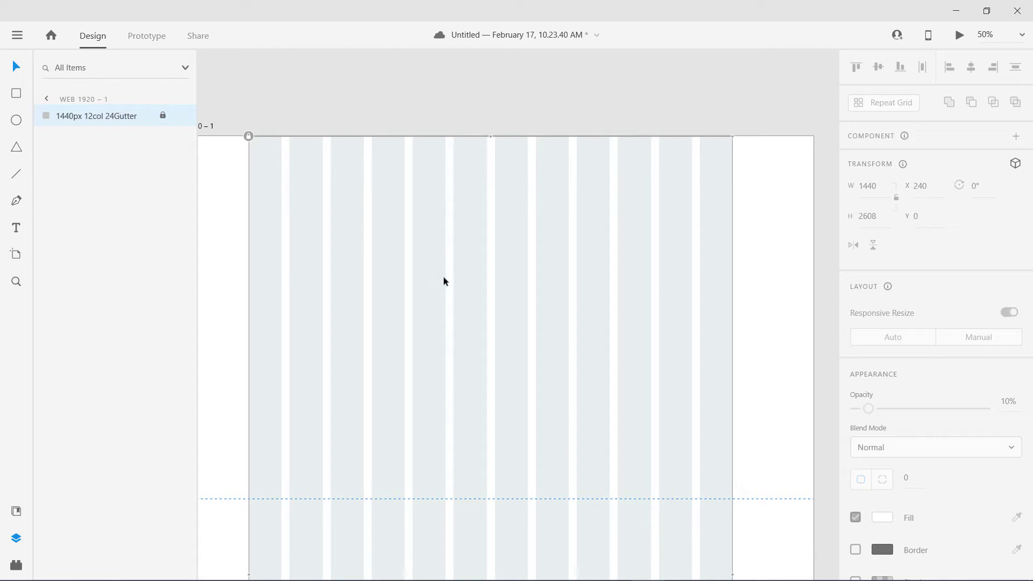
# Draw a trial rectangle about 461 by 389 px across the first four grid columns and delete it
pyautogui.click(16, 94)
pyautogui.moveTo(247, 171)
pyautogui.mouseDown()
pyautogui.moveTo(371, 251)
pyautogui.moveTo(405, 283)
pyautogui.moveTo(404, 302)
pyautogui.mouseUp()
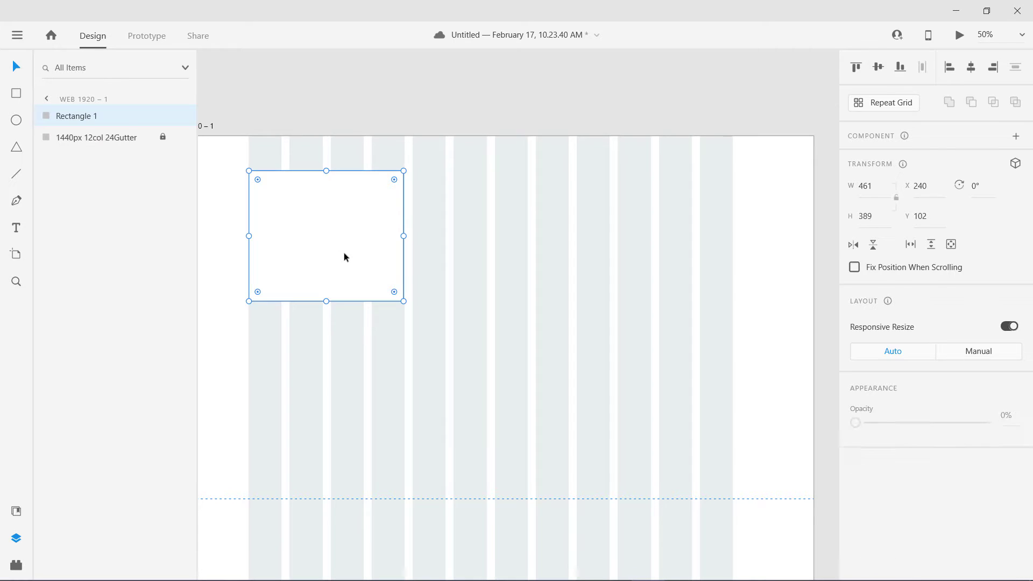
pyautogui.press('Delete')
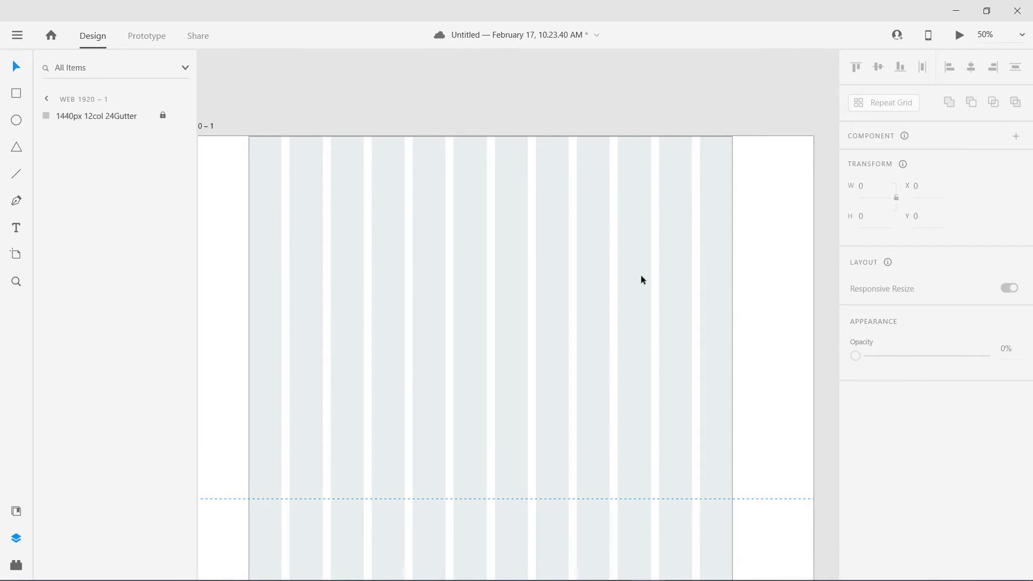
# Switch to Photoshop and set the placed grid's transform width and height units to pixels
pyautogui.click(960, 16)
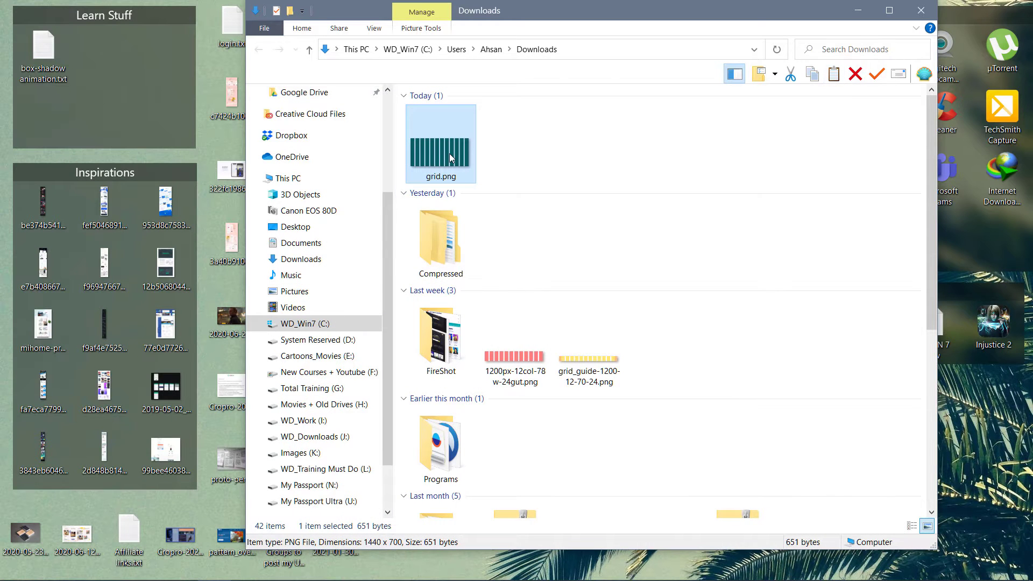
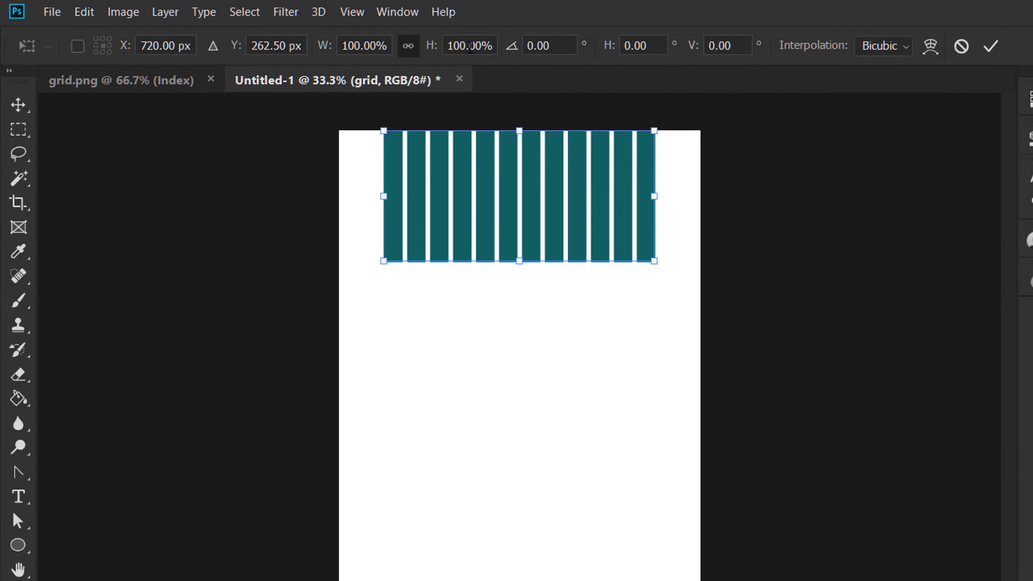
pyautogui.rightClick(336, 34)
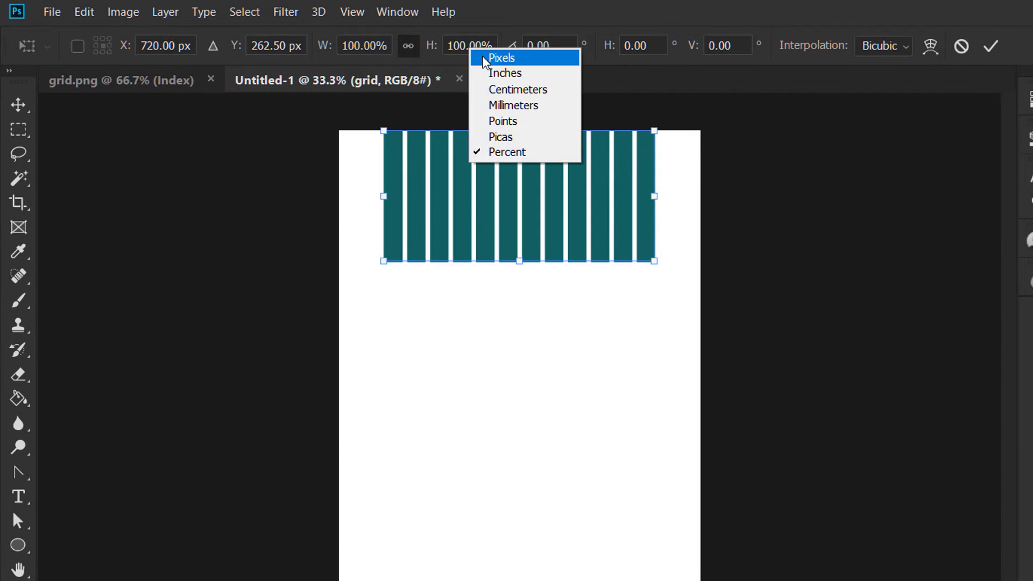
pyautogui.click(484, 59)
pyautogui.rightClick(366, 45)
pyautogui.click(378, 51)
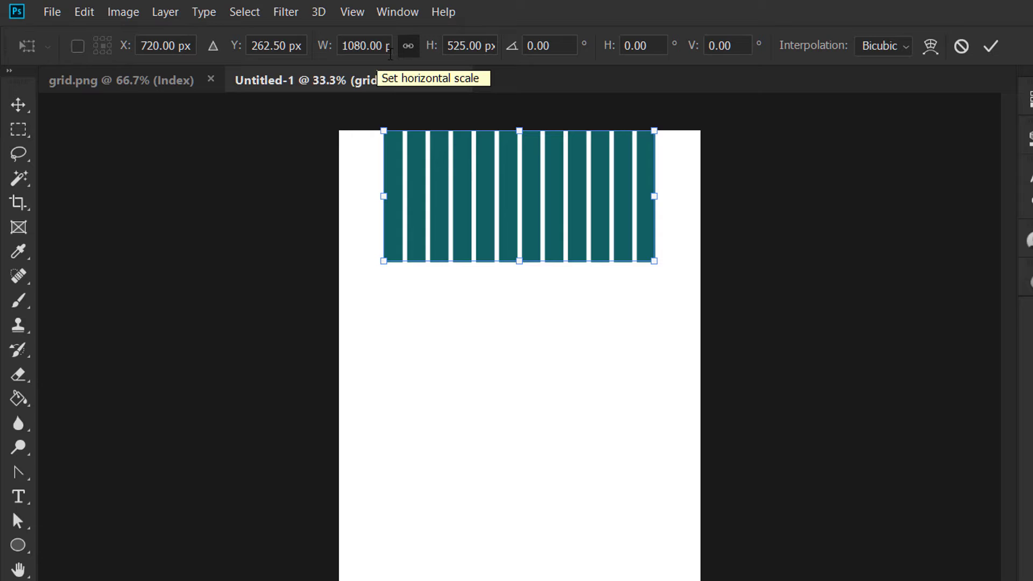
# Scale the grid proportionally to a width of 1440 px and apply the transformation
pyautogui.click(339, 47)
pyautogui.press('Delete')
pyautogui.press('Delete')
pyautogui.press('Return')
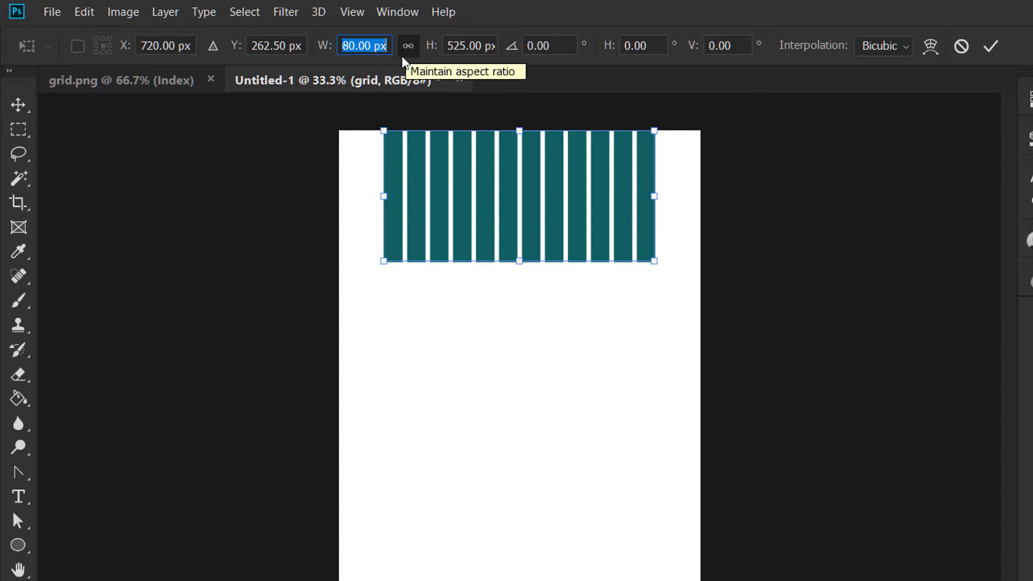
pyautogui.write('1440')
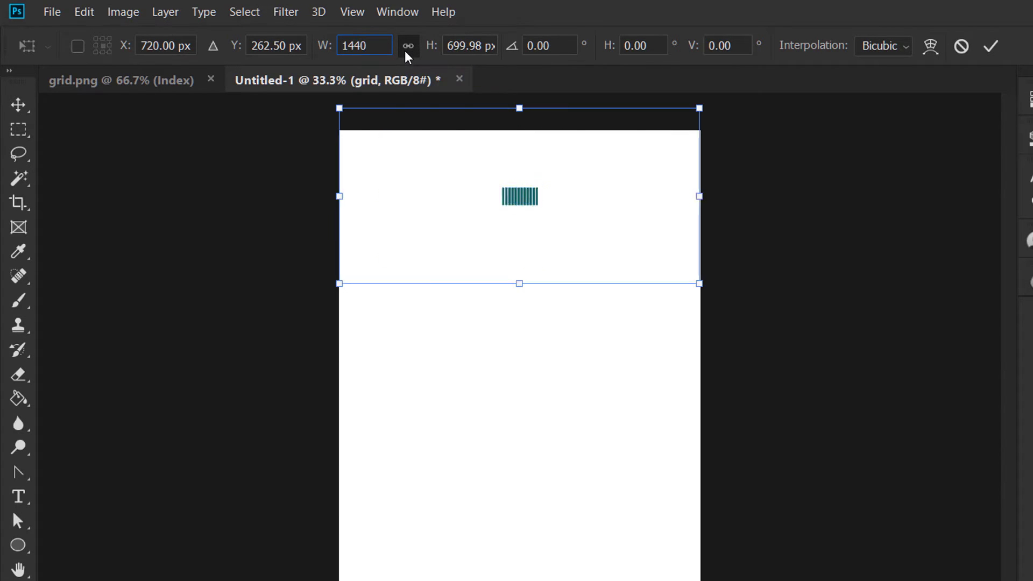
pyautogui.press('Return')
pyautogui.press('Return')
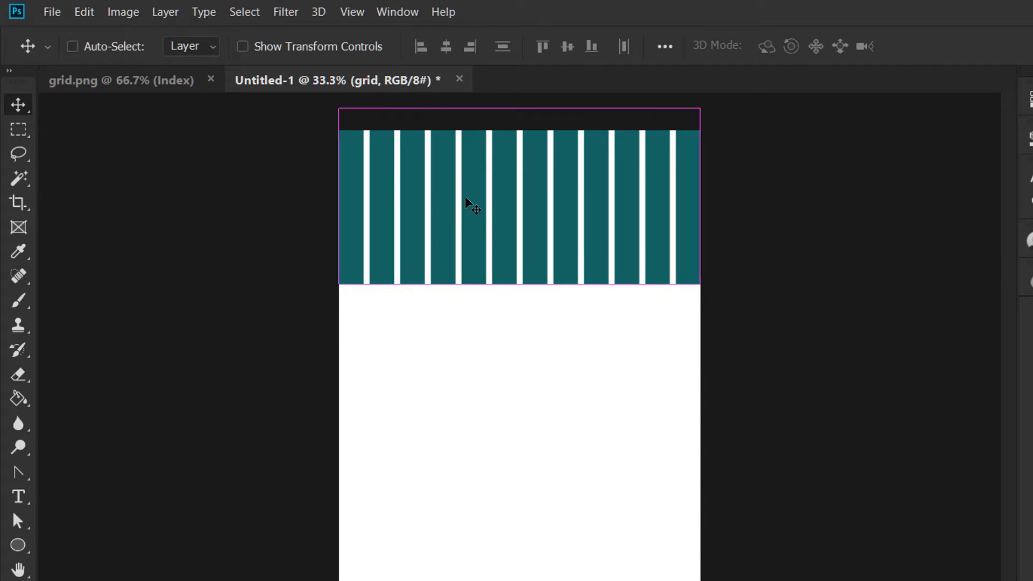
# Stretch the grid layer vertically only, down to the canvas's lower edge, making it about 2587 px high
pyautogui.hotkey('ctrl', 't')
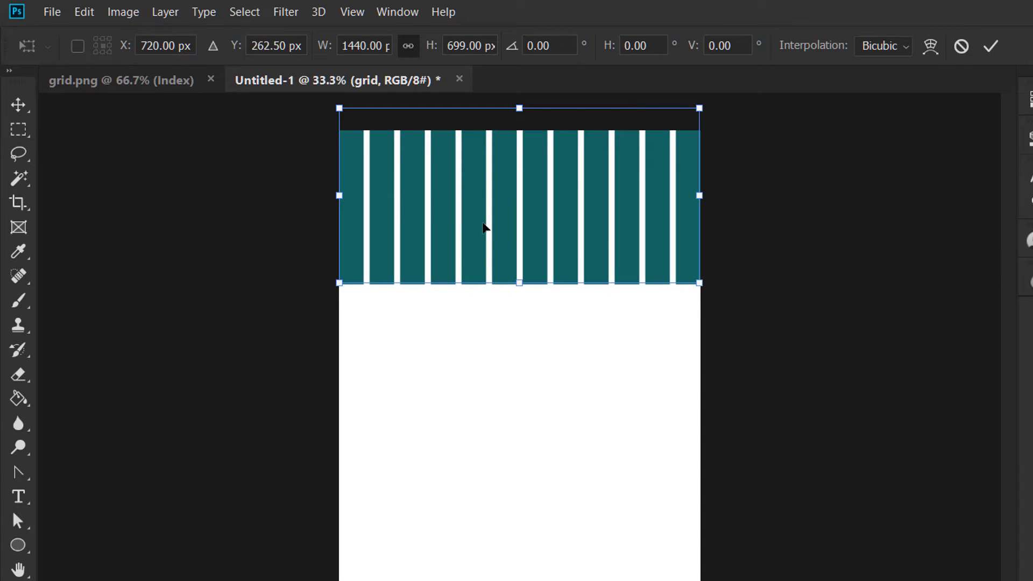
pyautogui.moveTo(519, 283); pyautogui.dragTo(522, 374)
pyautogui.hotkey('ctrl', 'z')
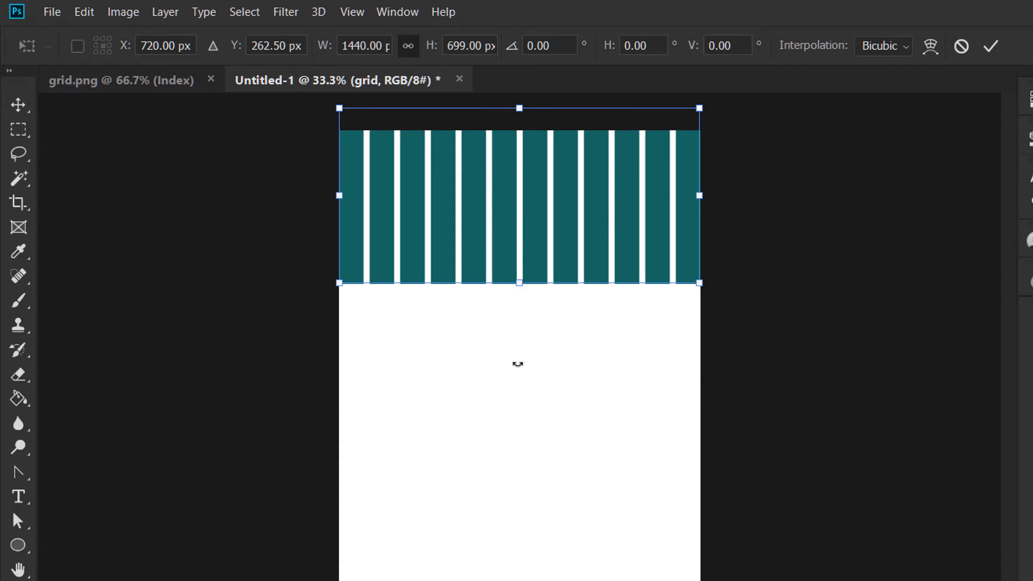
pyautogui.moveTo(519, 283); pyautogui.dragTo(519, 304)
pyautogui.hotkey('ctrl', 'z')
pyautogui.moveTo(518, 285); pyautogui.dragTo(516, 580)
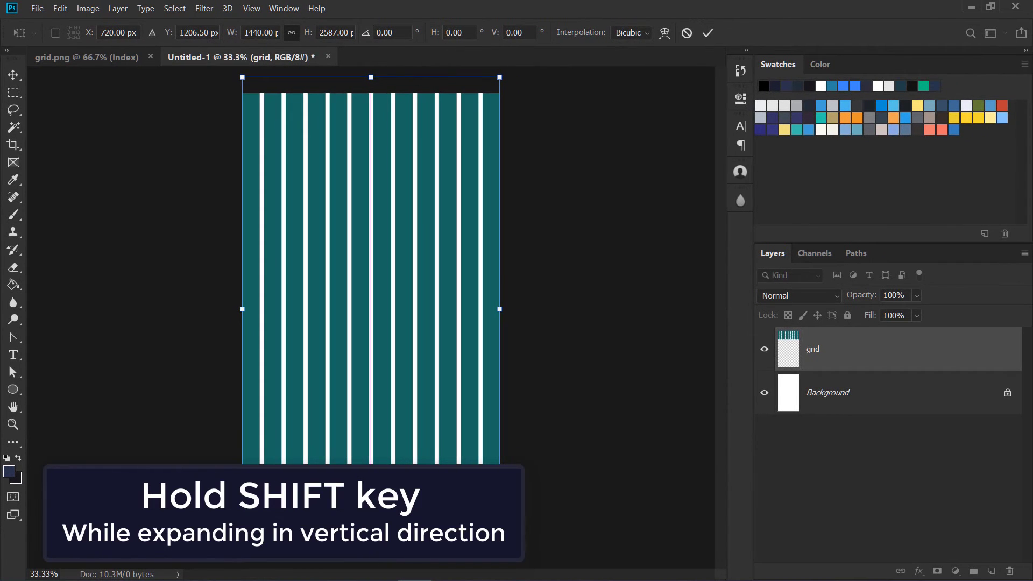
pyautogui.moveTo(370, 544); pyautogui.dragTo(371, 545)
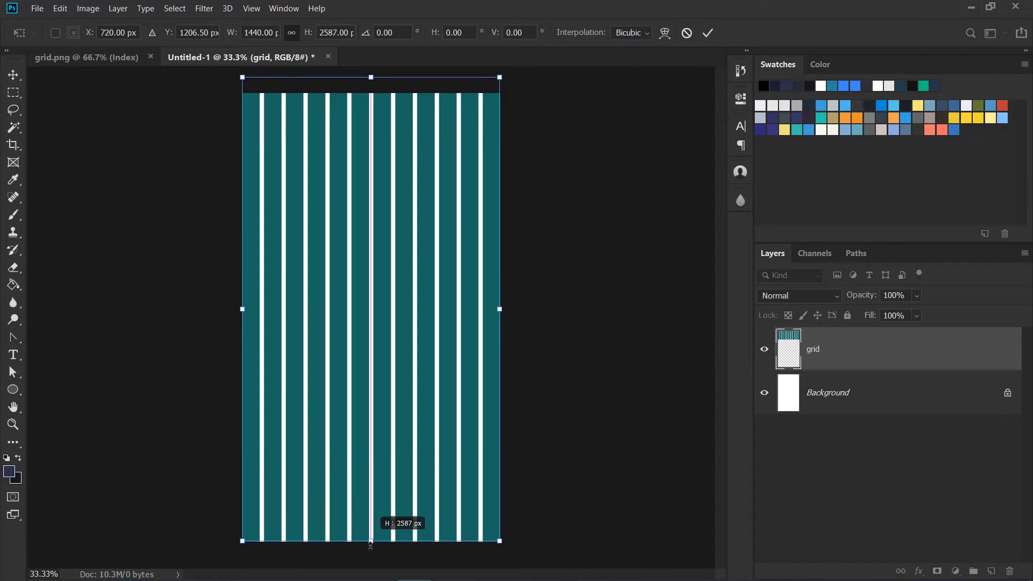
pyautogui.moveTo(370, 544); pyautogui.dragTo(398, 542)
pyautogui.press('Return')
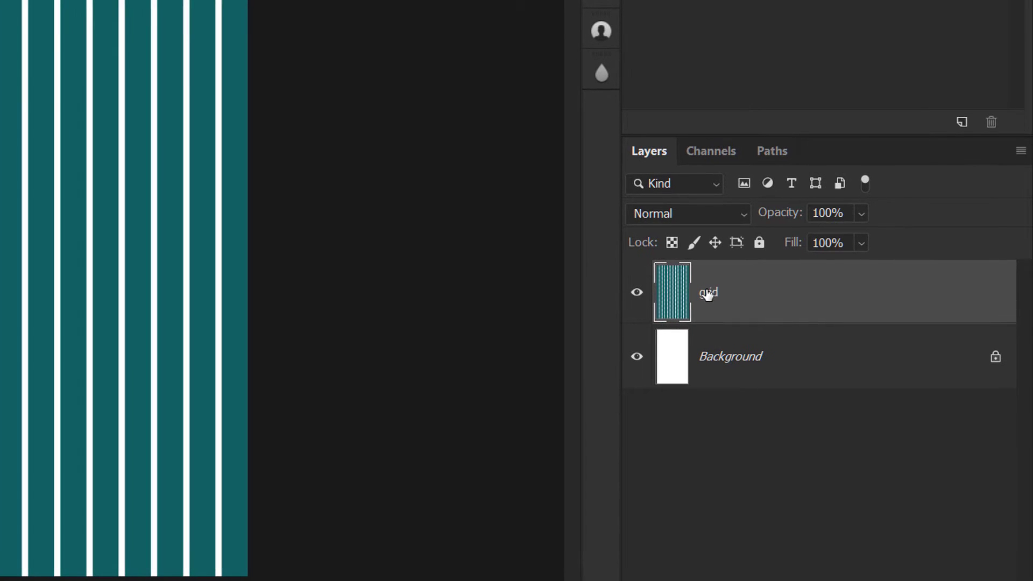
# Rename the grid layer as grid 1440 24gutter
pyautogui.doubleClick(707, 293)
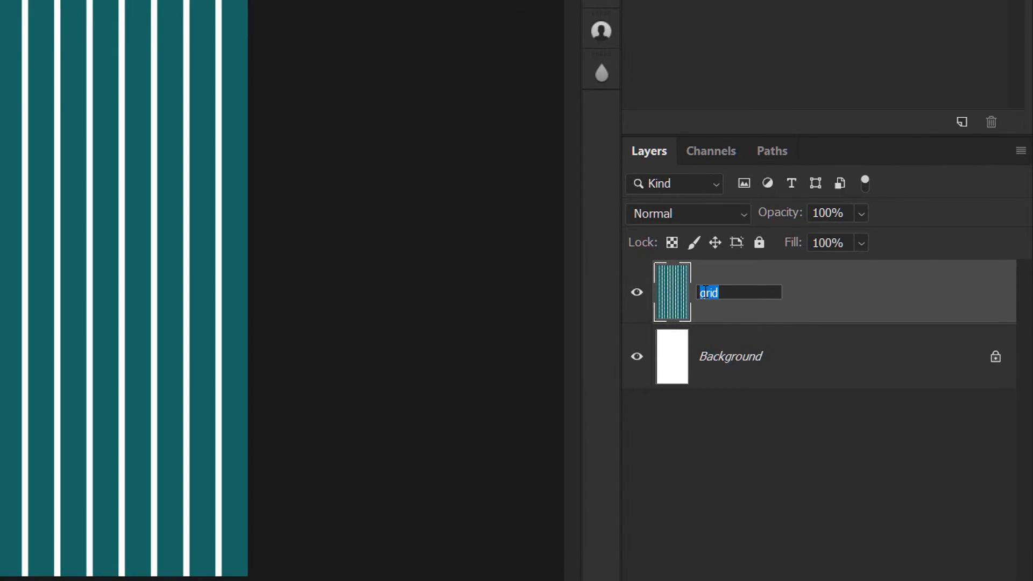
pyautogui.write('gr 1440 24px')
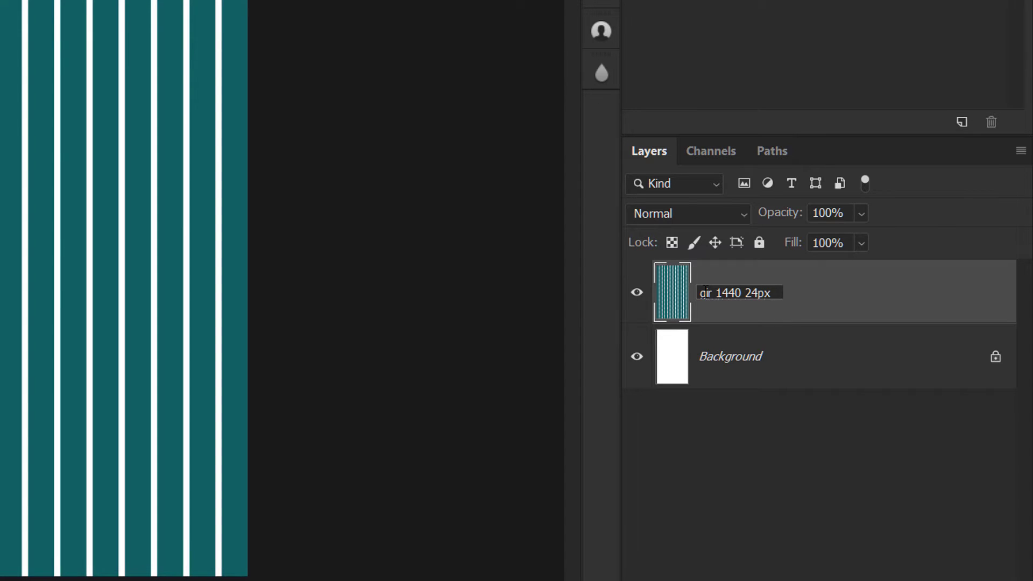
pyautogui.press('BackSpace')
pyautogui.press('BackSpace')
pyautogui.write('gutter')
pyautogui.press('Return')
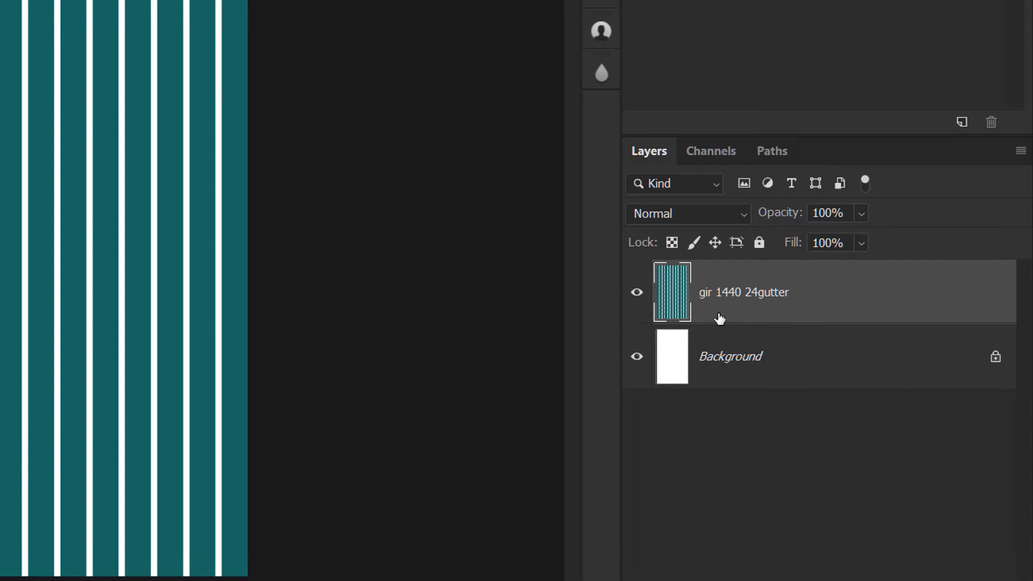
pyautogui.doubleClick(704, 293)
pyautogui.click(713, 293)
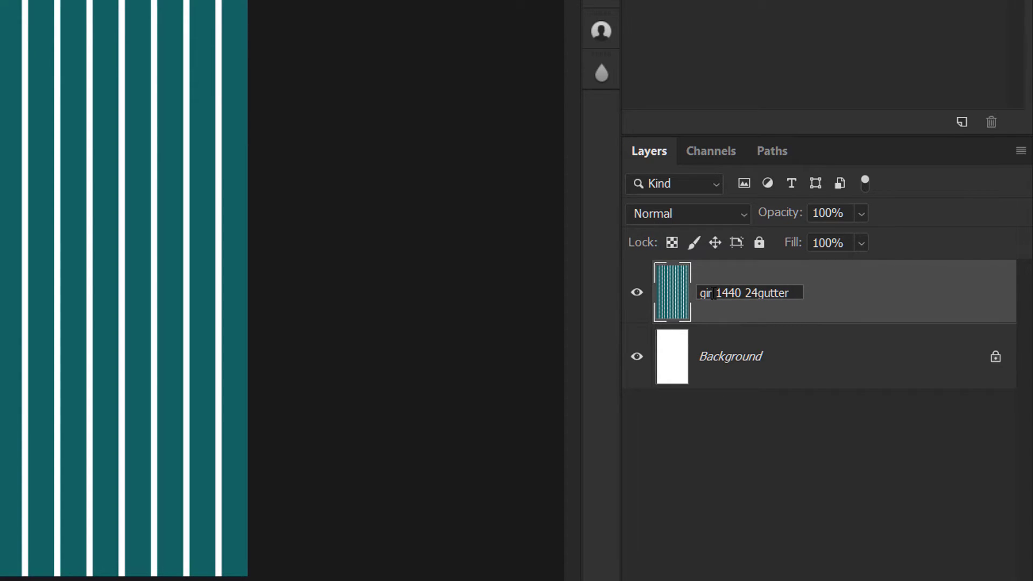
pyautogui.press('BackSpace')
pyautogui.press('BackSpace')
pyautogui.write('rid')
pyautogui.press('Return')
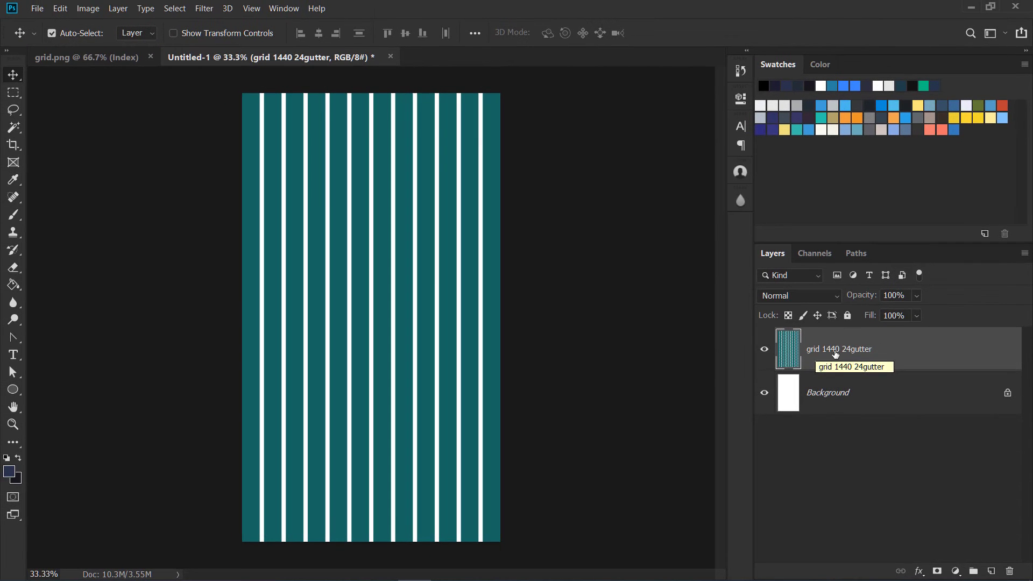
# Set the grid layer's opacity to 20% and lock the layer completely
pyautogui.click(840, 278)
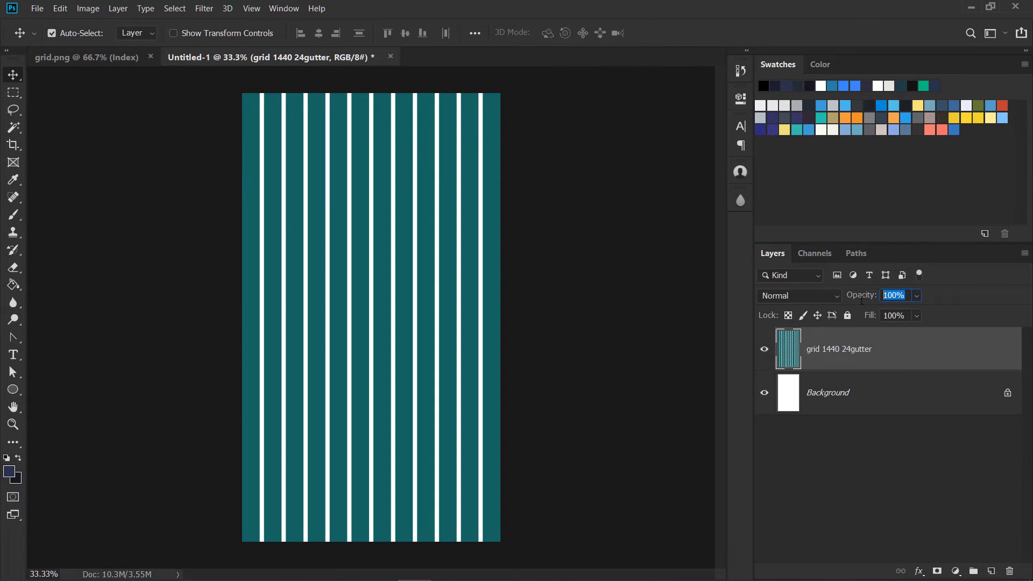
pyautogui.write('20')
pyautogui.press('Return')
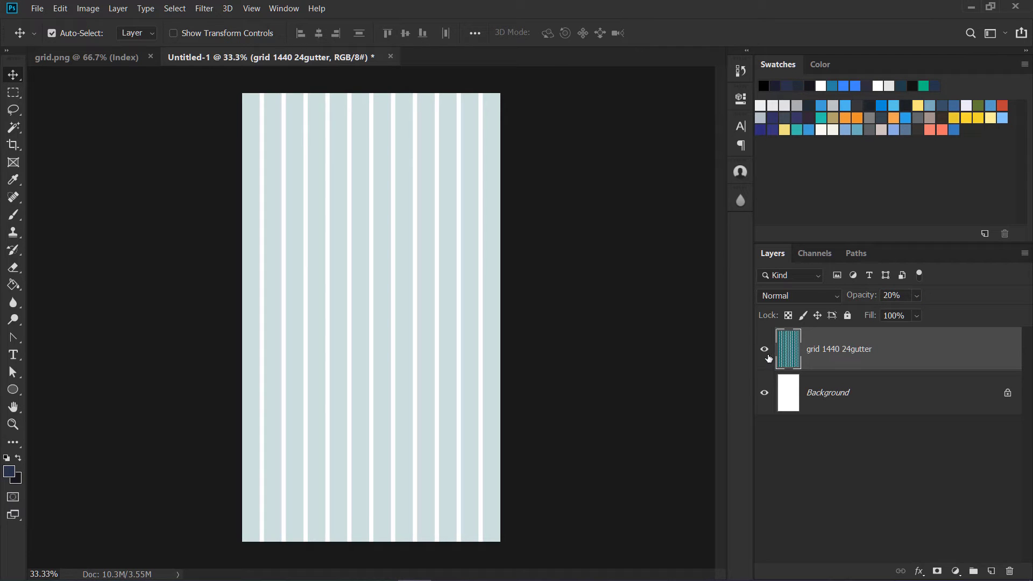
pyautogui.click(847, 316)
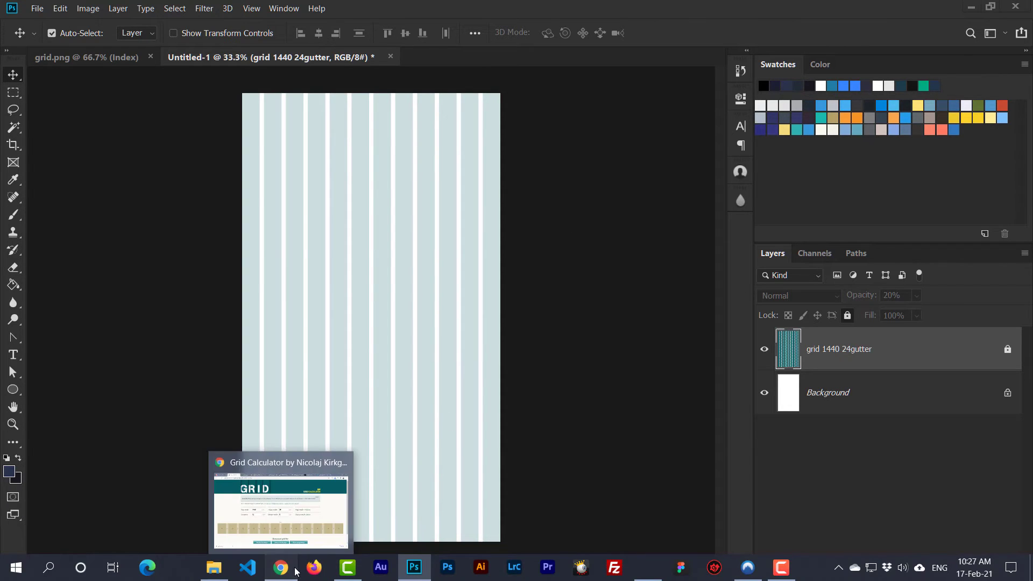
# Switch to Chrome and show the Grid.Guide website
pyautogui.click(283, 568)
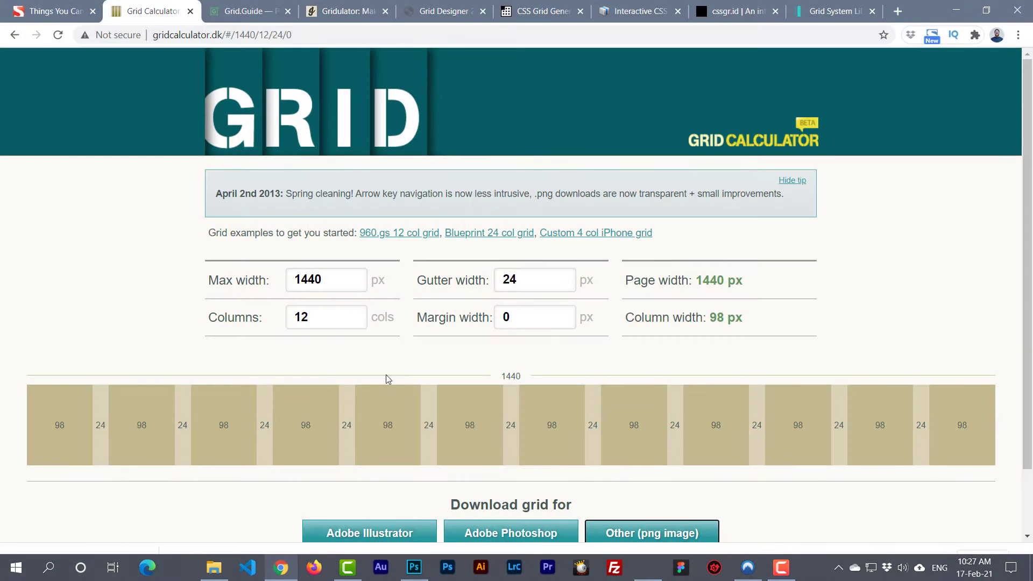
pyautogui.click(247, 13)
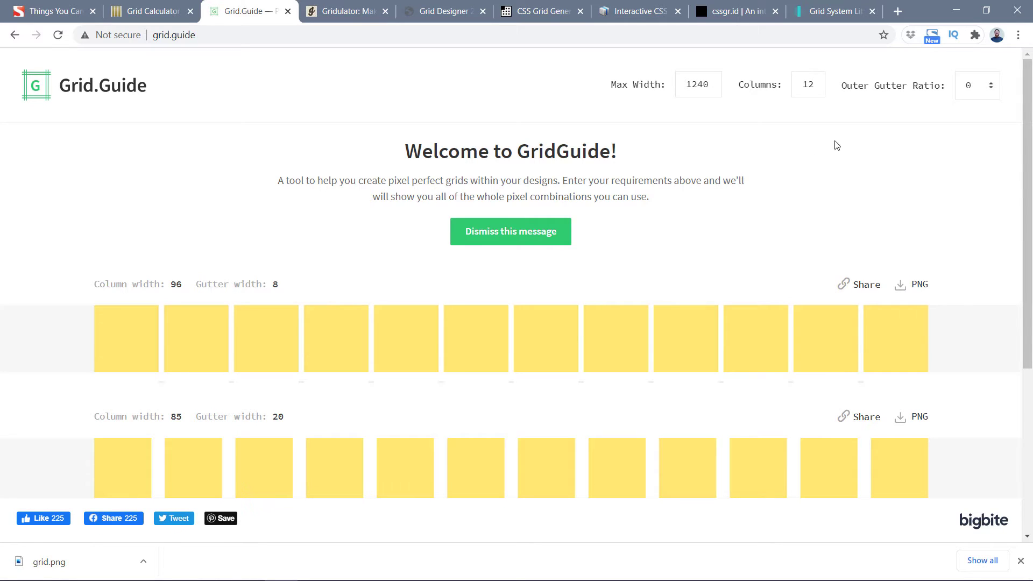
# Look over the column and gutter width combinations offered for the 1240 px, 12-column grid
pyautogui.click(995, 90)
pyautogui.doubleClick(275, 285)
pyautogui.scroll(-1, 510, 463)
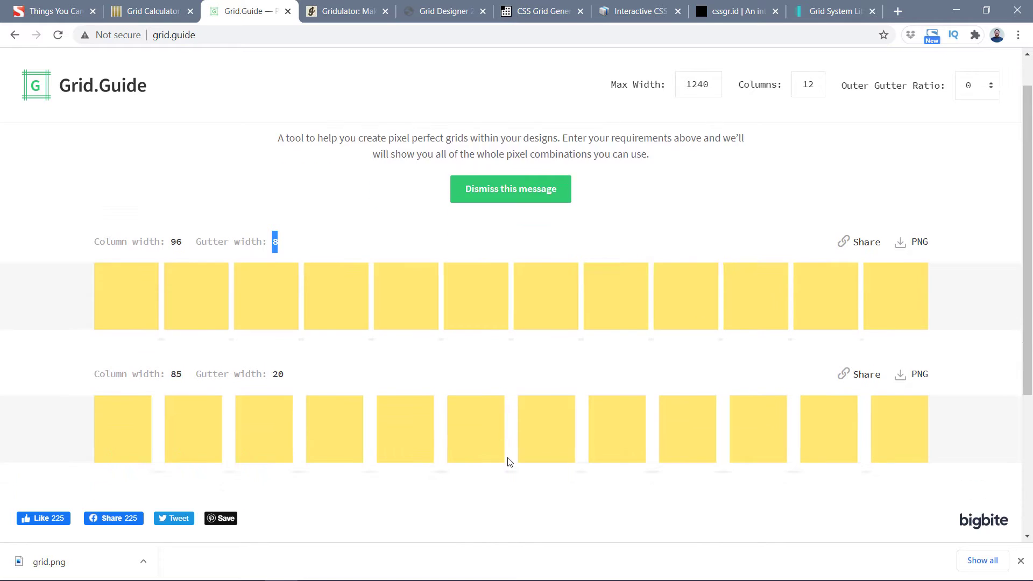
pyautogui.scroll(-2, 509, 462)
pyautogui.scroll(3, 248, 301)
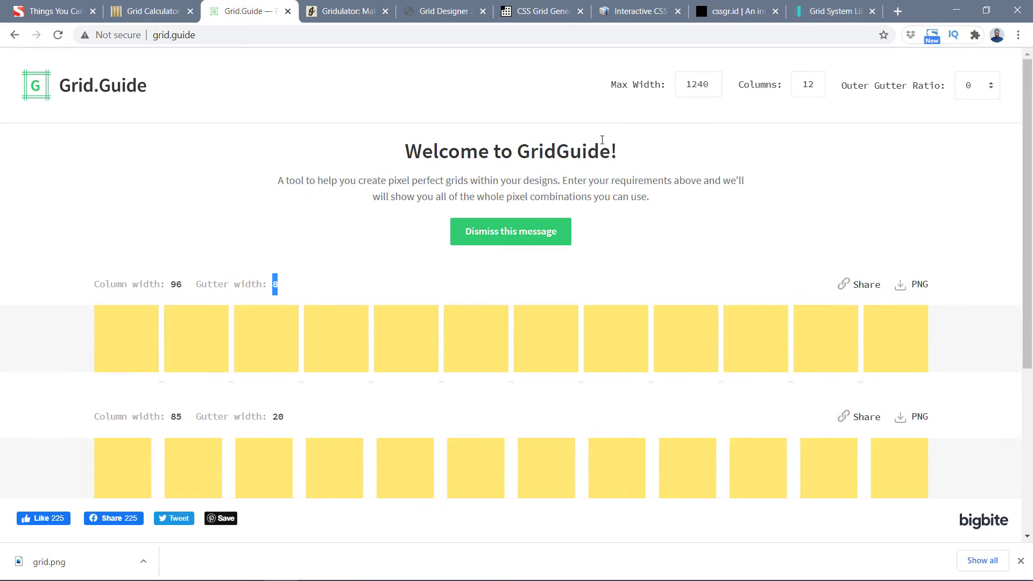
pyautogui.doubleClick(698, 84)
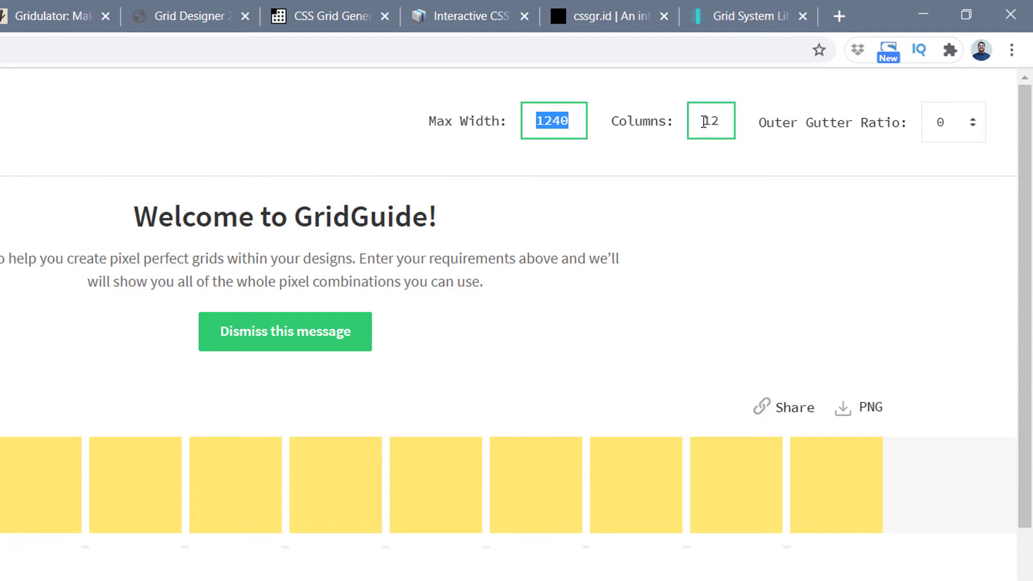
# Try an outer gutter ratio of 0.5, set it to 1.0 instead, and review the grid combinations offered
pyautogui.click(969, 129)
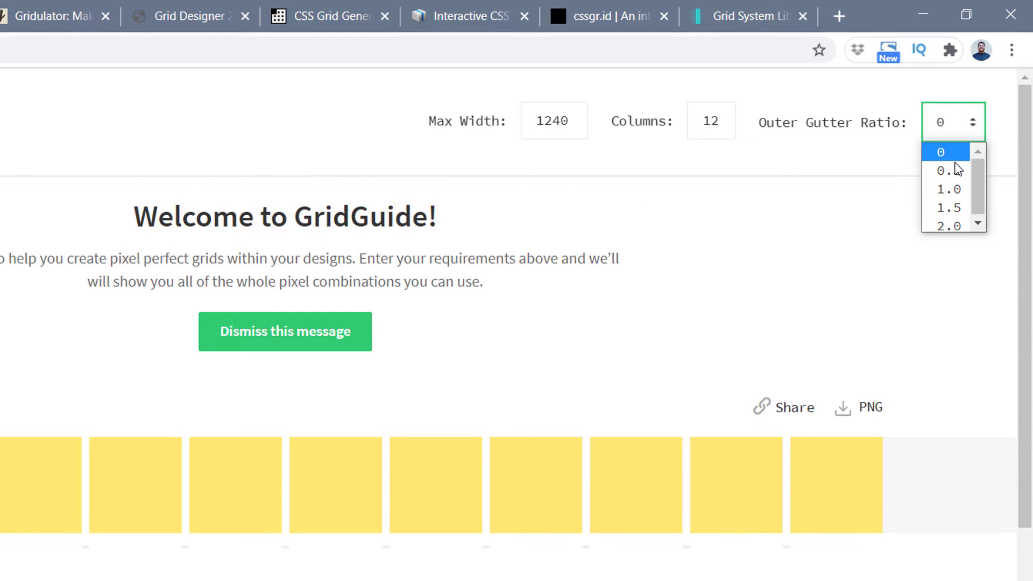
pyautogui.click(955, 177)
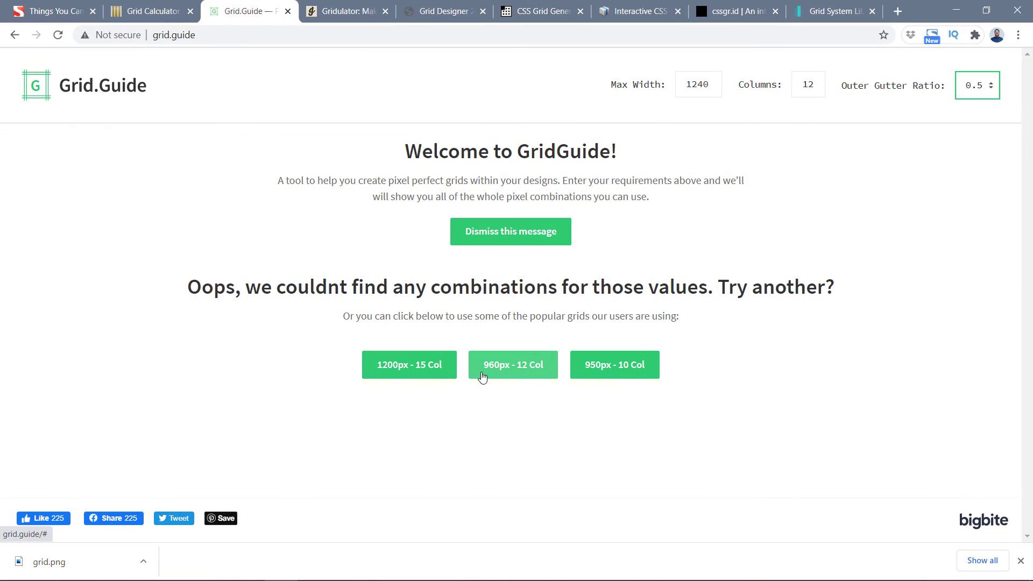
pyautogui.click(984, 93)
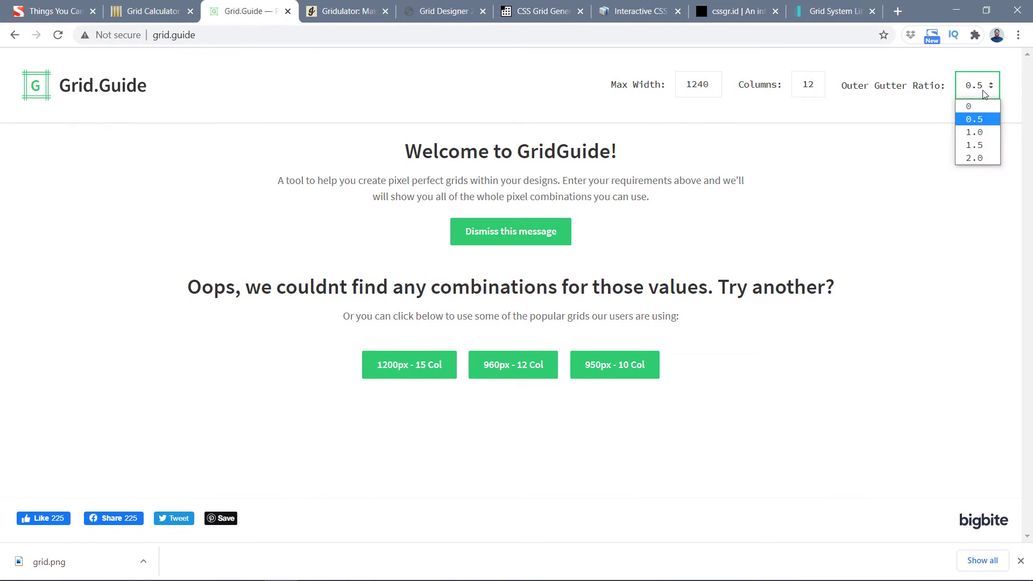
pyautogui.click(974, 132)
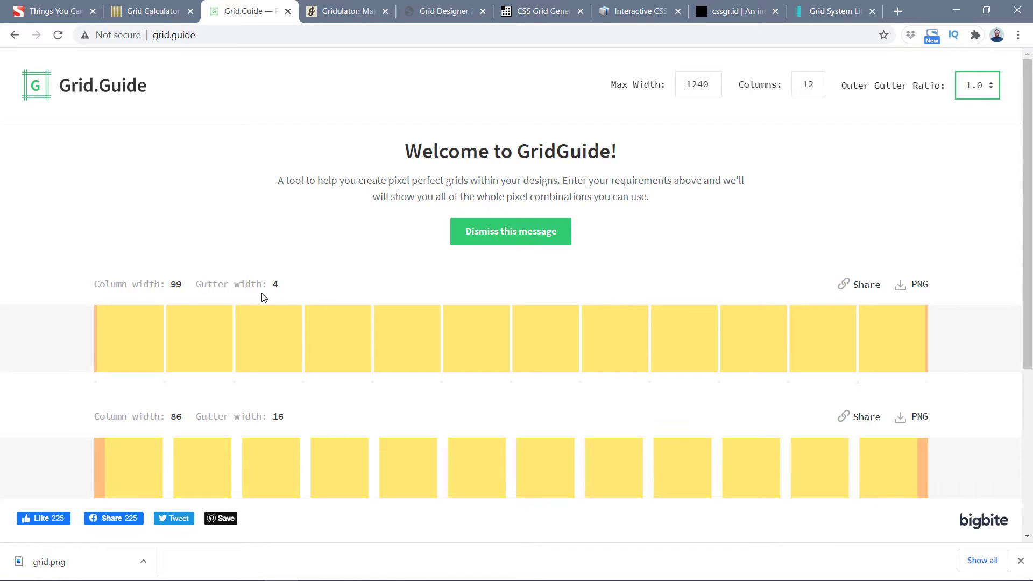
pyautogui.scroll(-5, 249, 405)
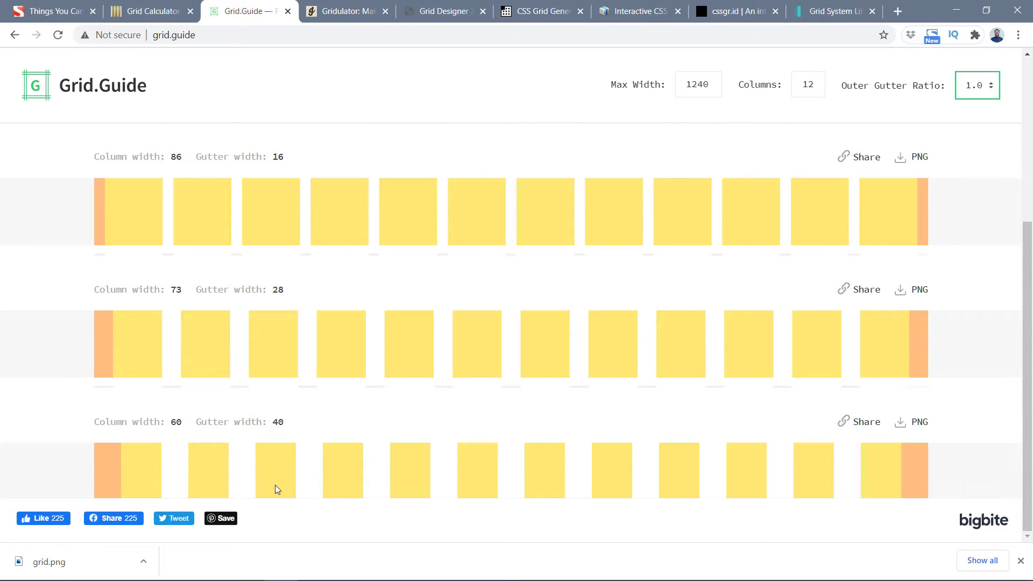
pyautogui.scroll(5, 276, 489)
# Set the grid's maximum width to 1200 and bring the combination with 24 px gutters into view
pyautogui.click(659, 84)
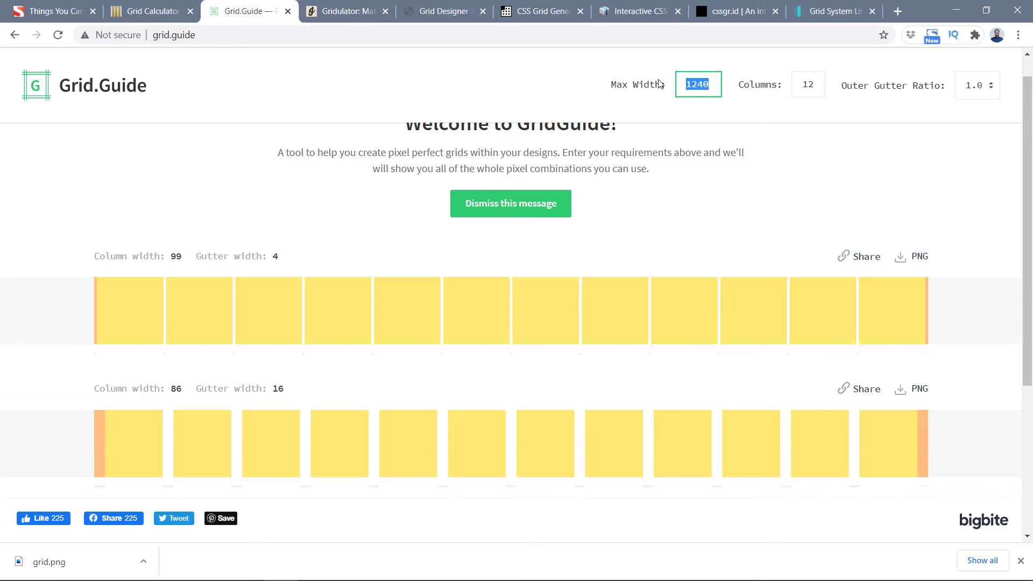
pyautogui.write('12')
pyautogui.click(821, 162)
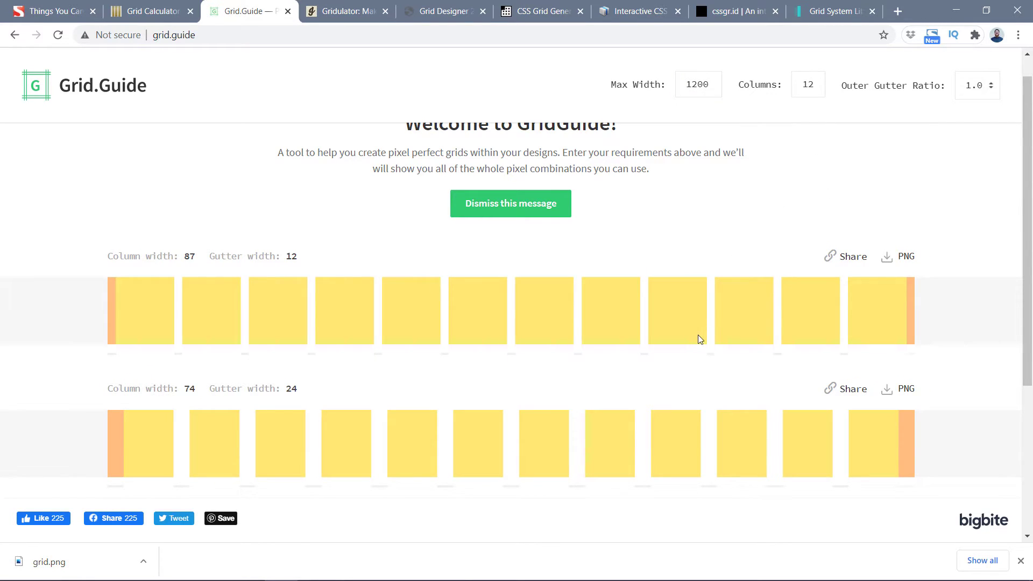
pyautogui.scroll(-2, 700, 339)
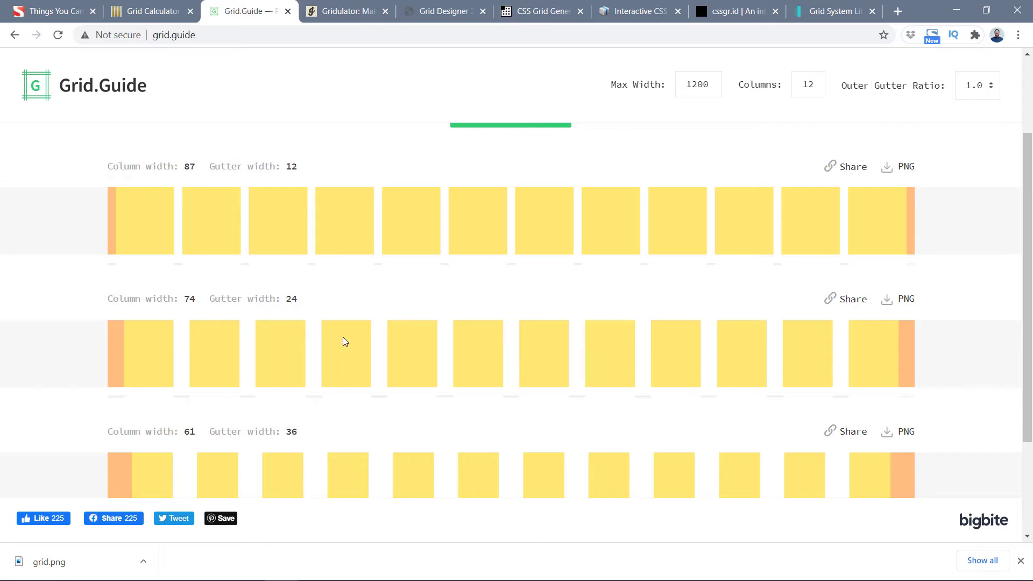
# Download the grid with 74 px columns and 24 px gutters as a PNG and show the file in its folder
pyautogui.doubleClick(187, 299)
pyautogui.click(902, 305)
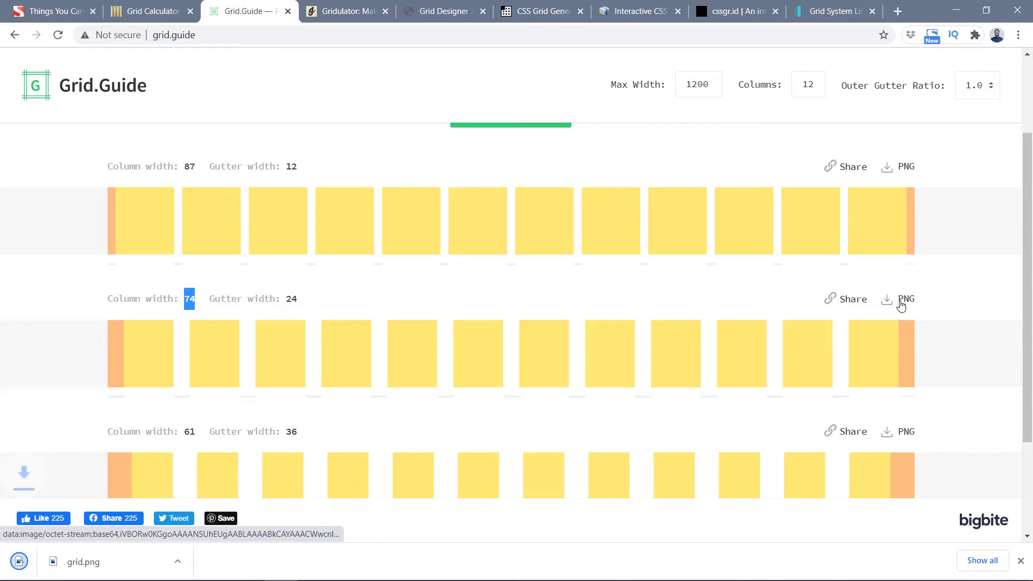
pyautogui.click(143, 561)
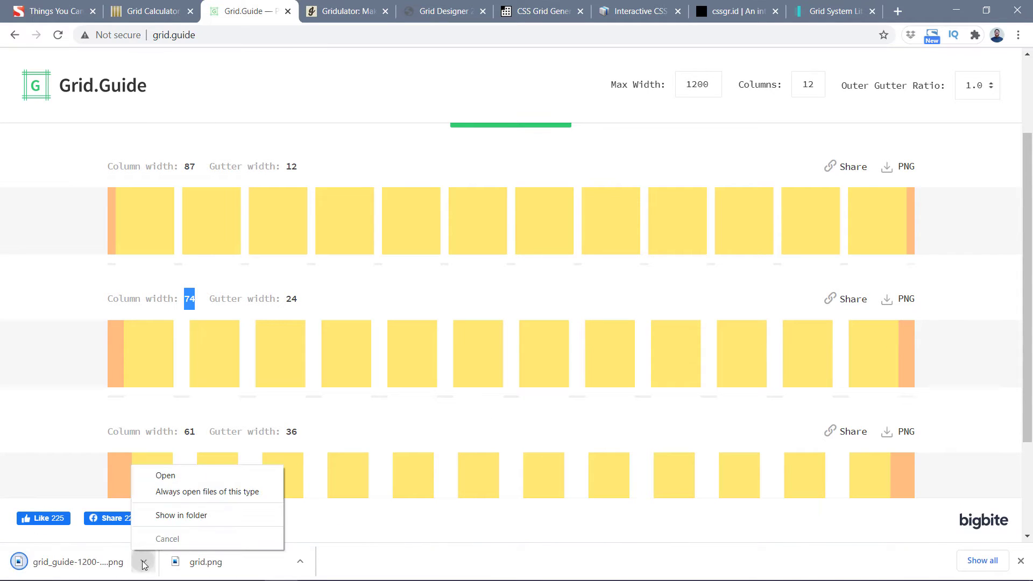
pyautogui.click(156, 515)
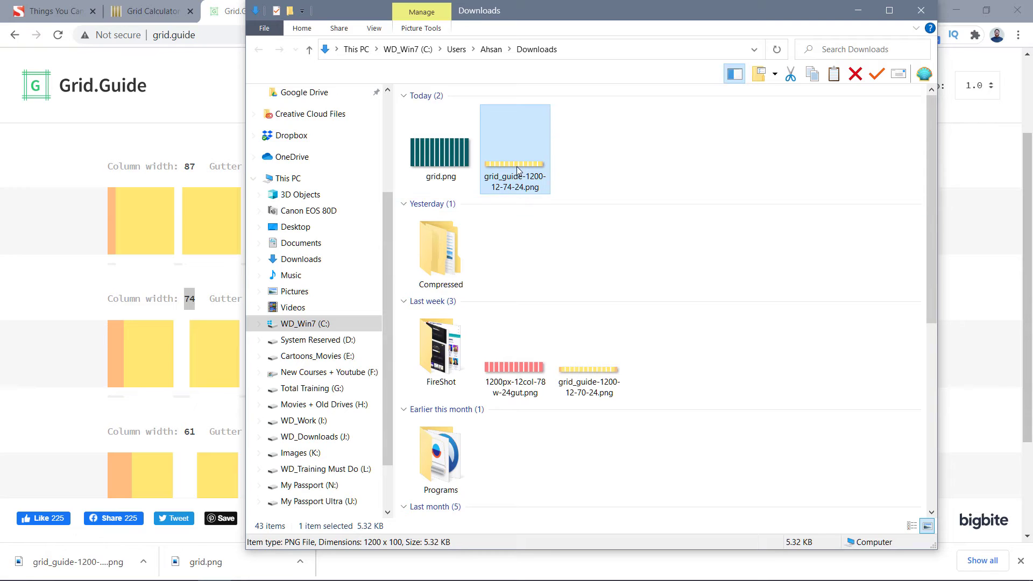
# Place grid_guide-1200-12-74-24.png on the Web 1920 artboard in Adobe XD, positioned at about X 368, Y 131
pyautogui.moveTo(522, 191); pyautogui.dragTo(512, 284)
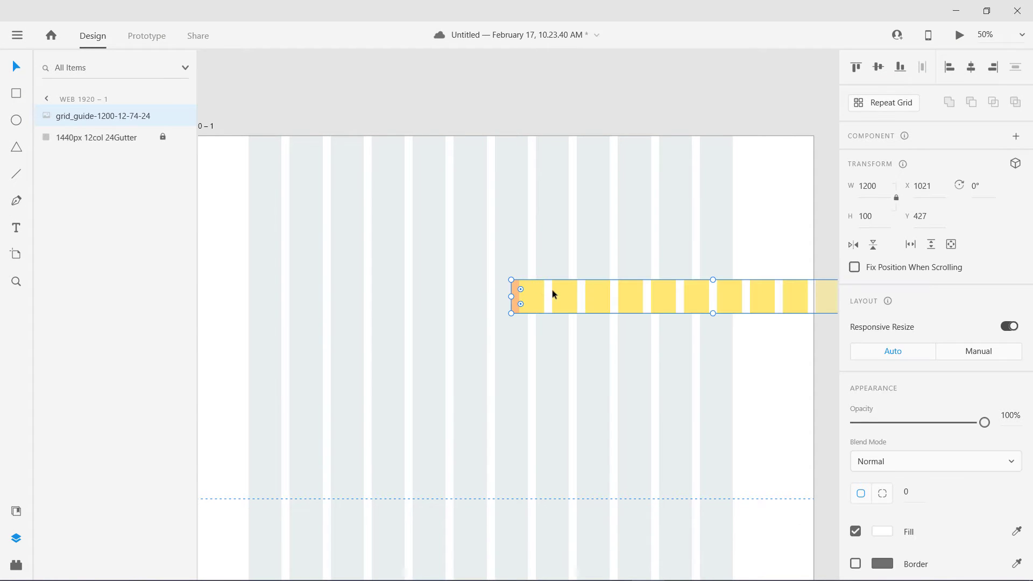
pyautogui.moveTo(405, 227); pyautogui.dragTo(336, 195)
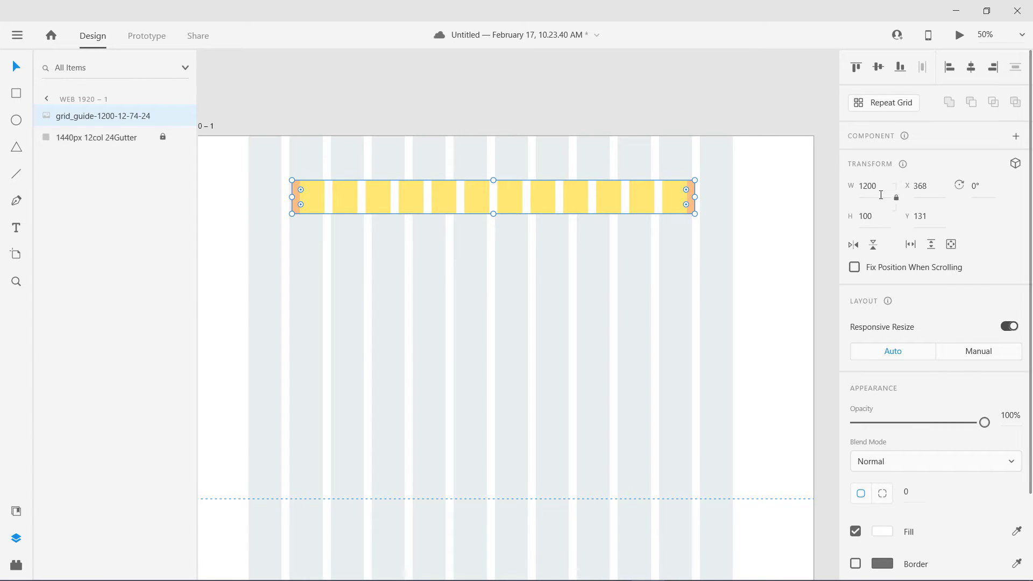
pyautogui.click(873, 216)
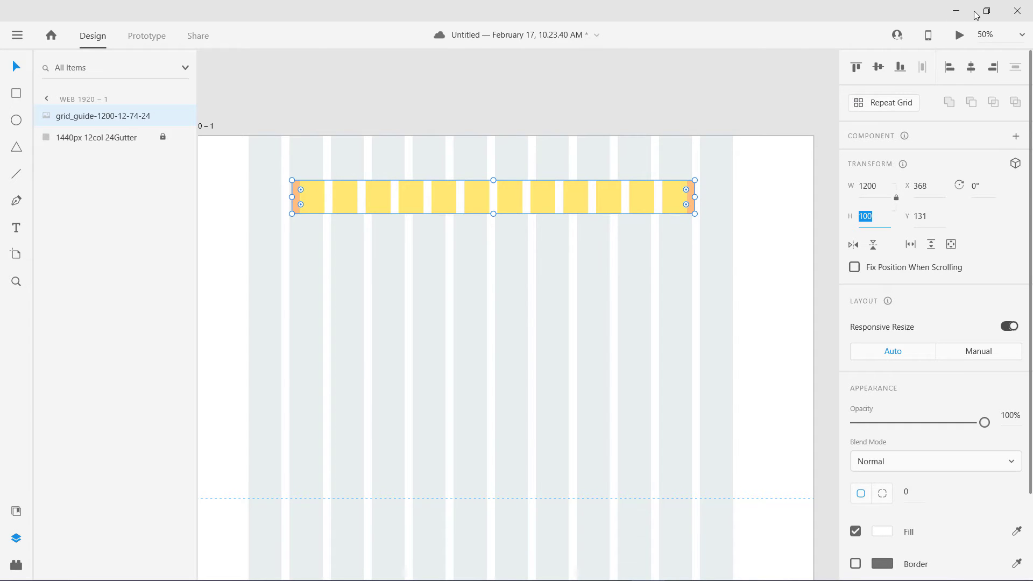
# Return to Chrome, close the Downloads window and show the Gridulator website
pyautogui.click(956, 11)
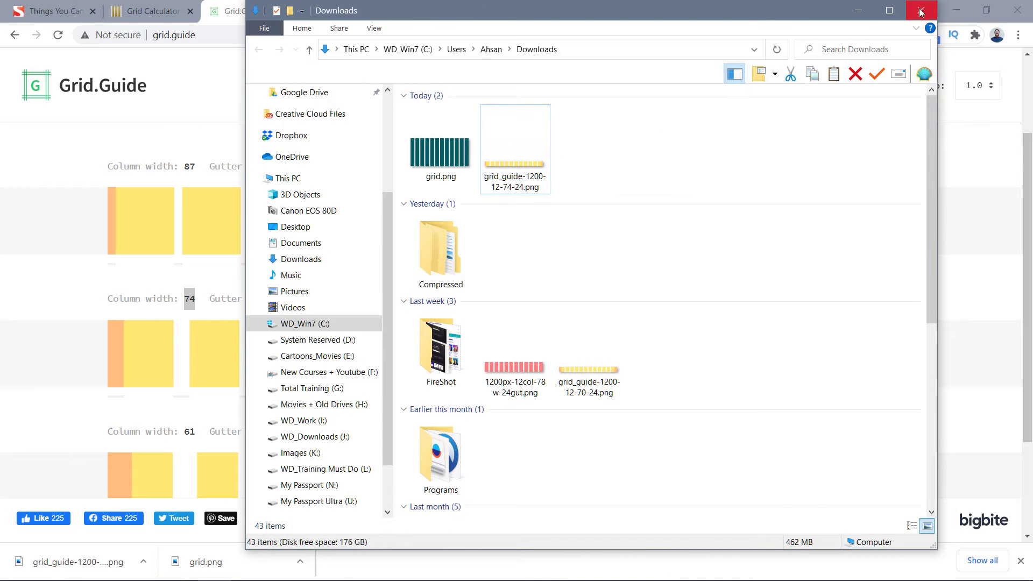
pyautogui.click(921, 10)
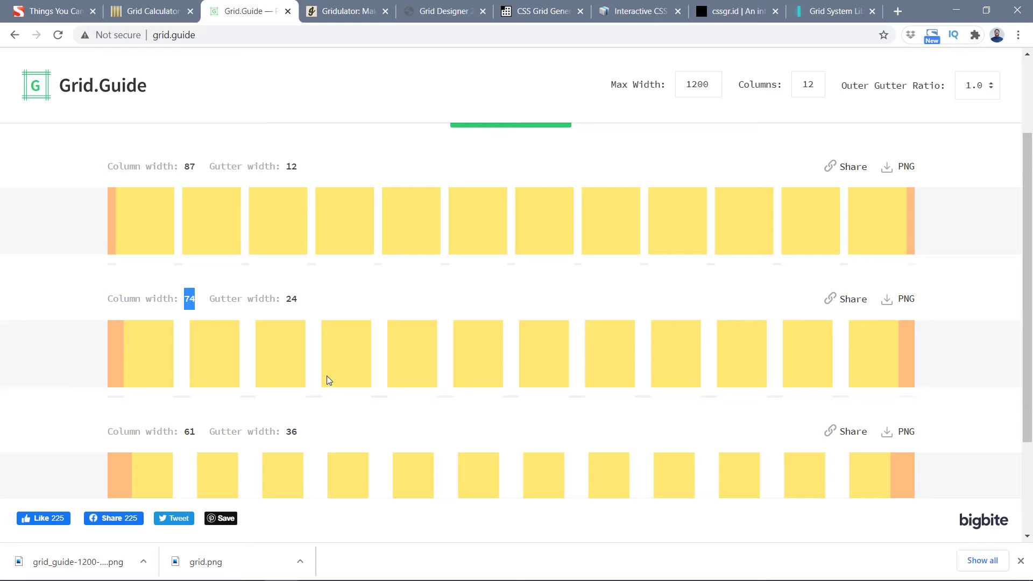
pyautogui.click(587, 411)
pyautogui.scroll(2, 588, 411)
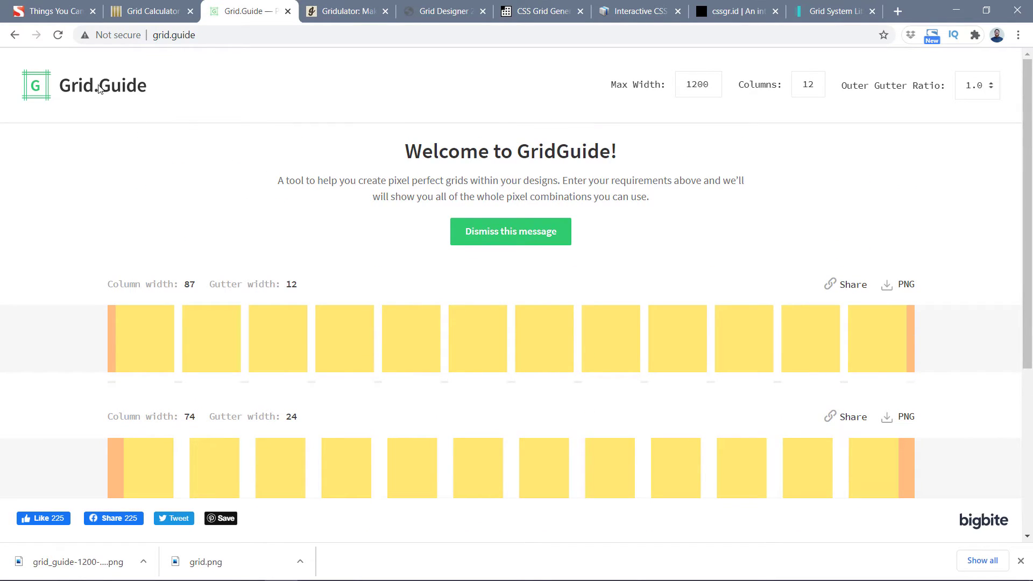
pyautogui.click(144, 13)
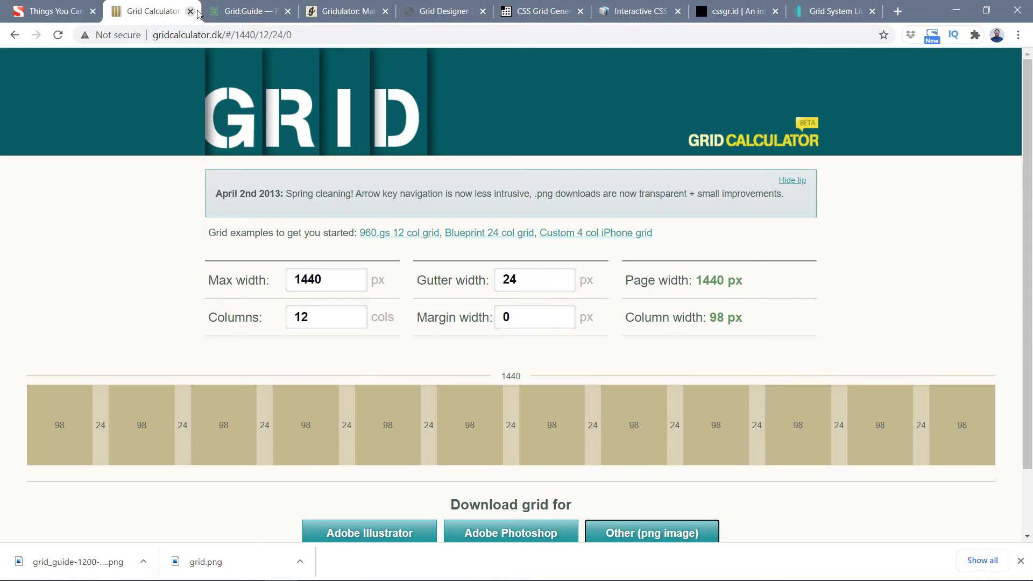
pyautogui.click(229, 13)
pyautogui.click(334, 12)
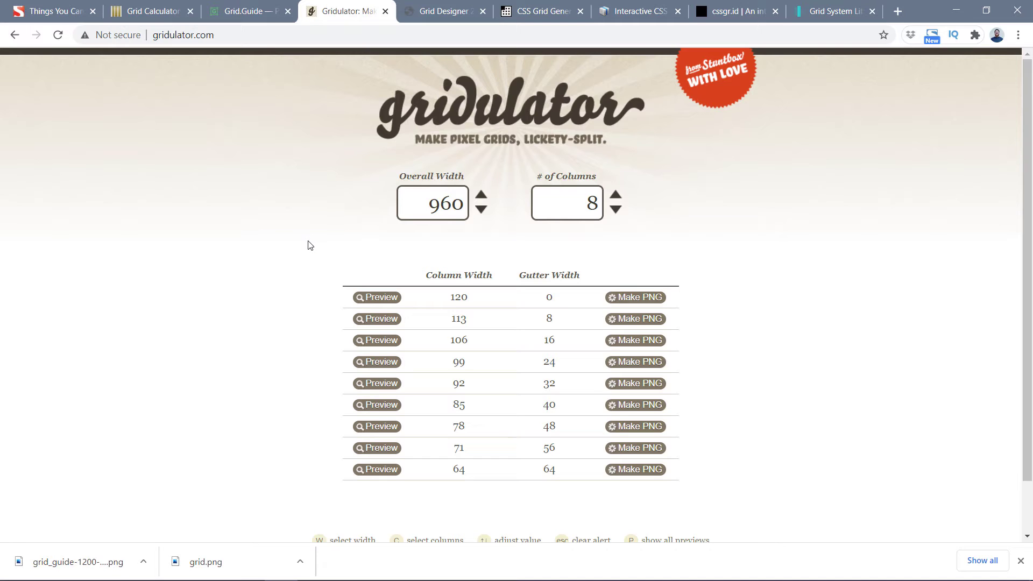
# Generate the eight-column grid options for an overall width of 1200 px
pyautogui.moveTo(430, 206); pyautogui.dragTo(465, 209)
pyautogui.write('1200')
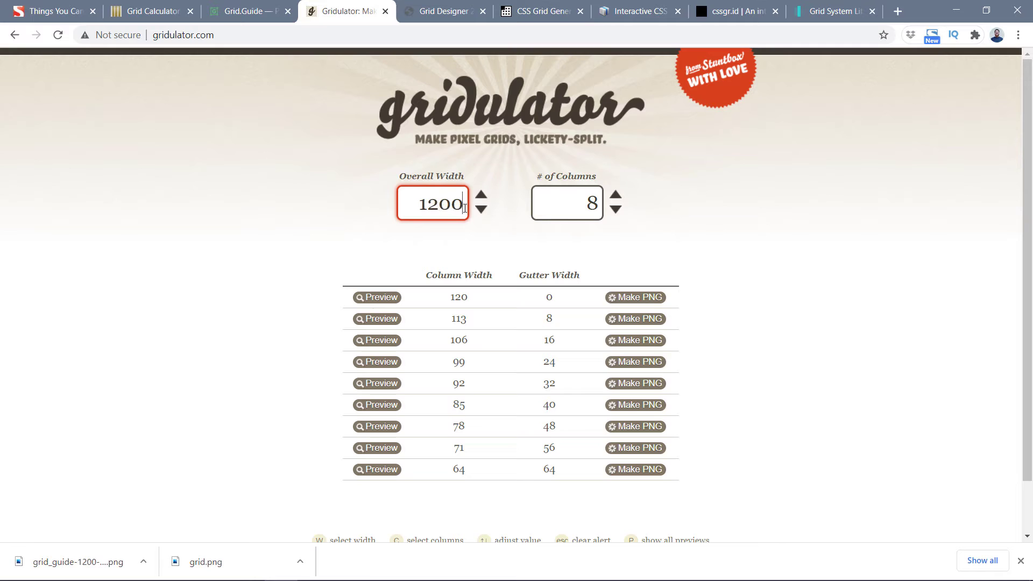
pyautogui.press('Return')
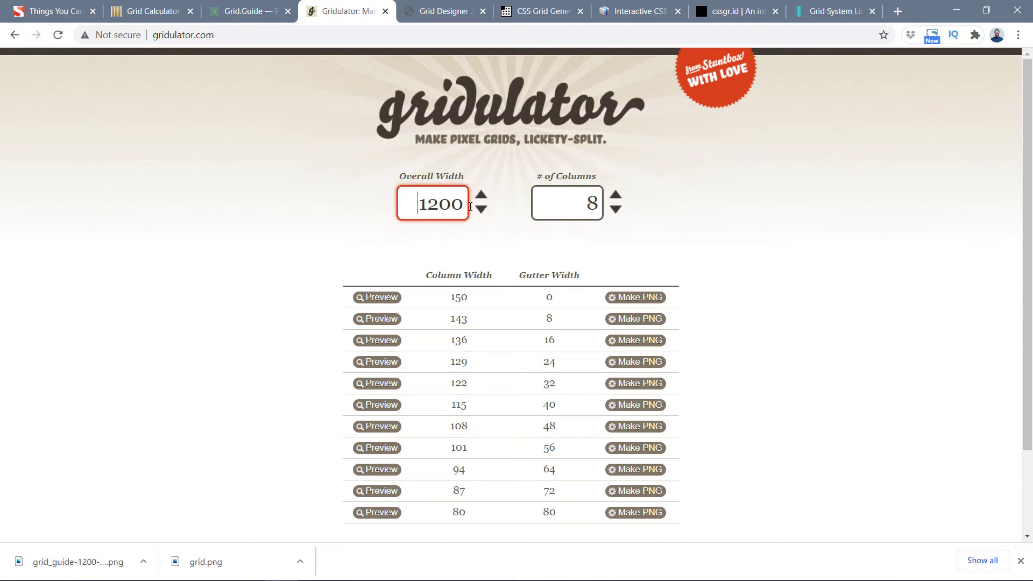
# Set the overall width to 768 px, keeping eight columns, and generate the grid options
pyautogui.doubleClick(461, 208)
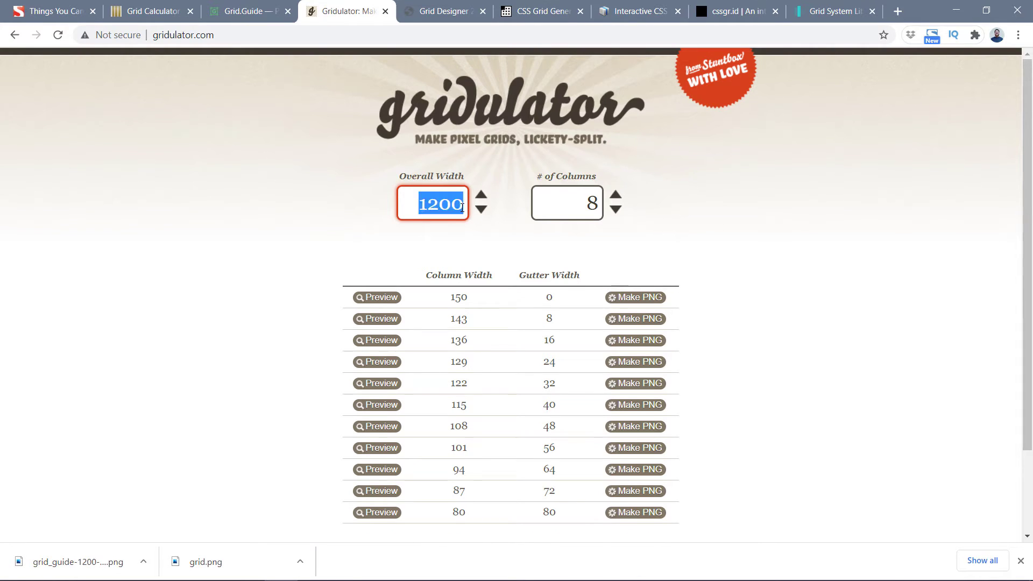
pyautogui.write('768')
pyautogui.press('Return')
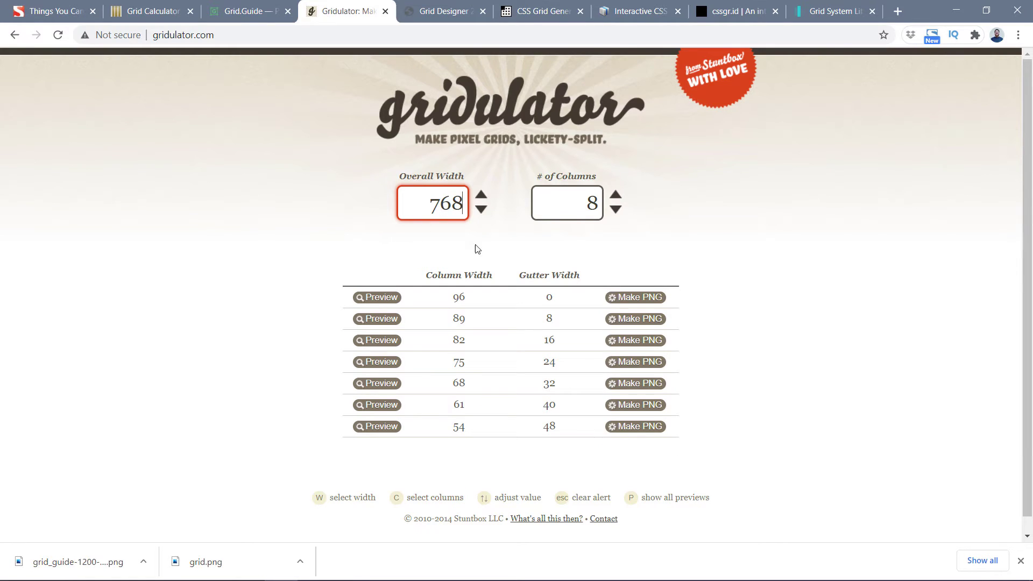
pyautogui.click(585, 200)
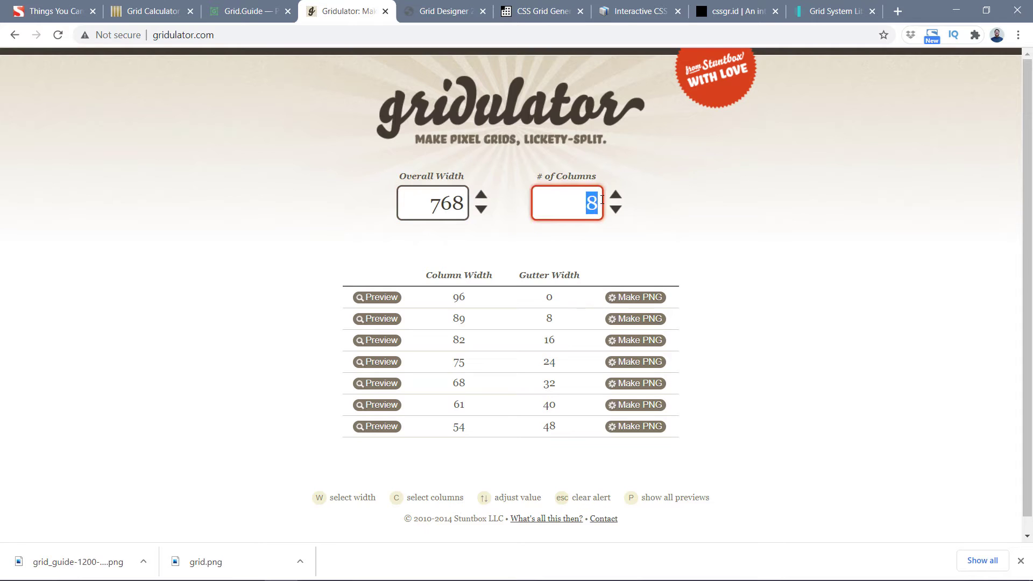
pyautogui.click(726, 249)
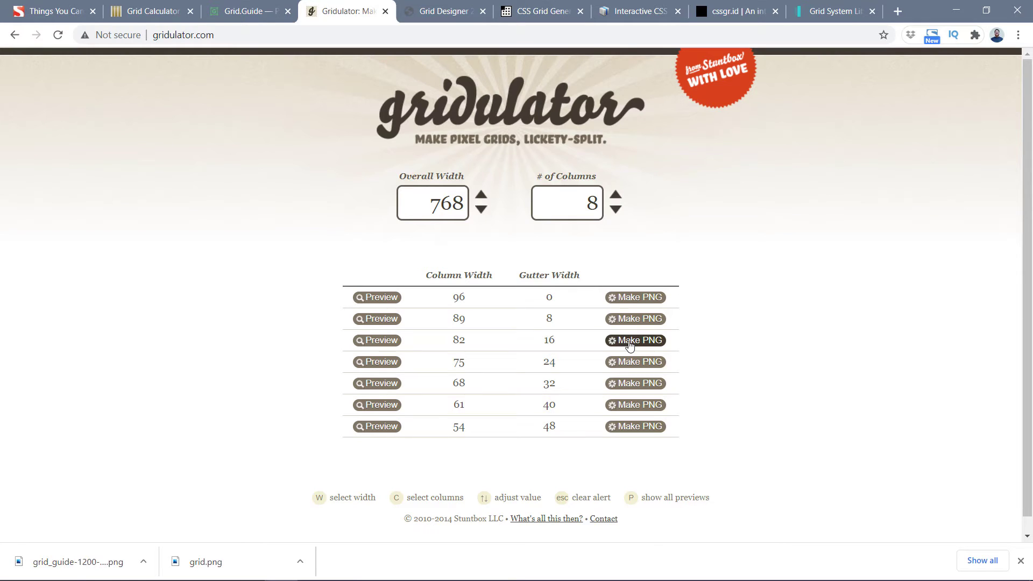
# Download the grid with 75 px columns and 24 px gutters as a PNG, then view the file from its folder
pyautogui.click(630, 364)
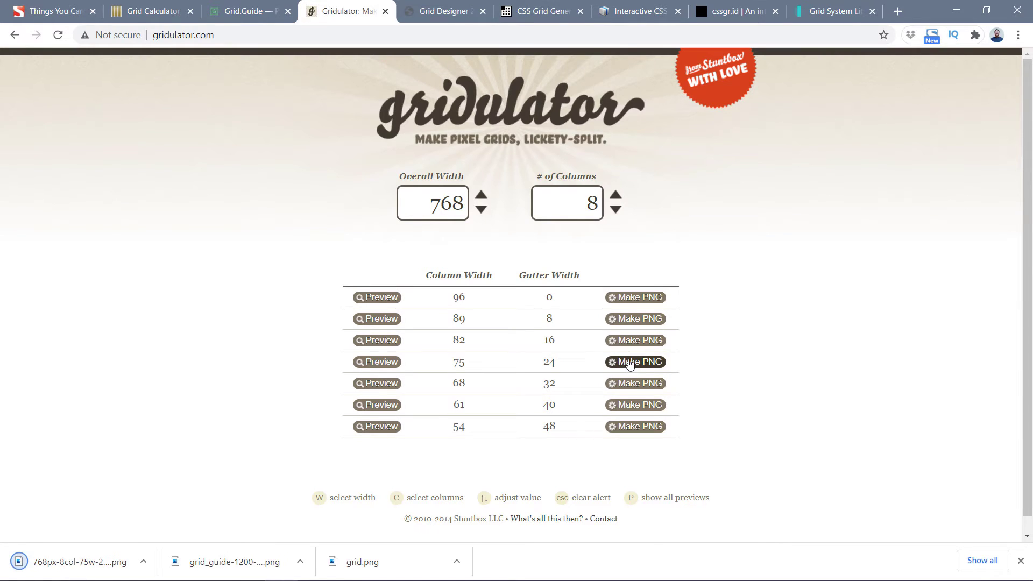
pyautogui.click(143, 563)
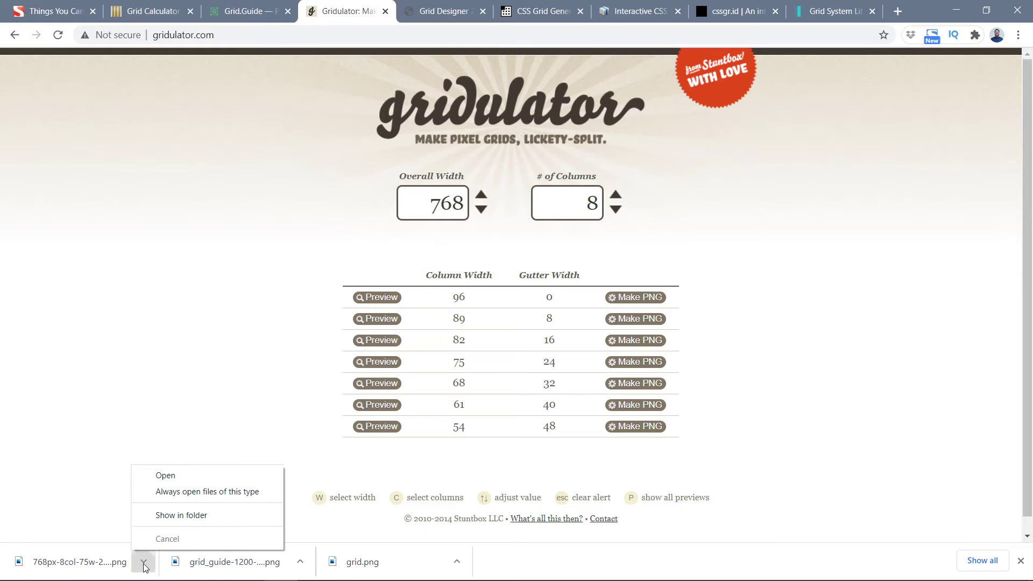
pyautogui.click(162, 517)
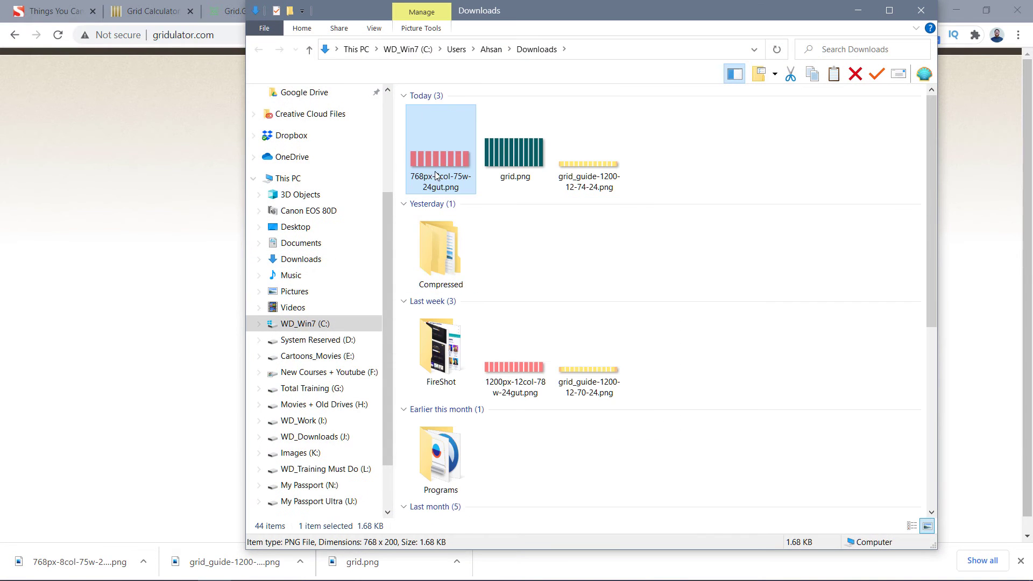
pyautogui.doubleClick(437, 159)
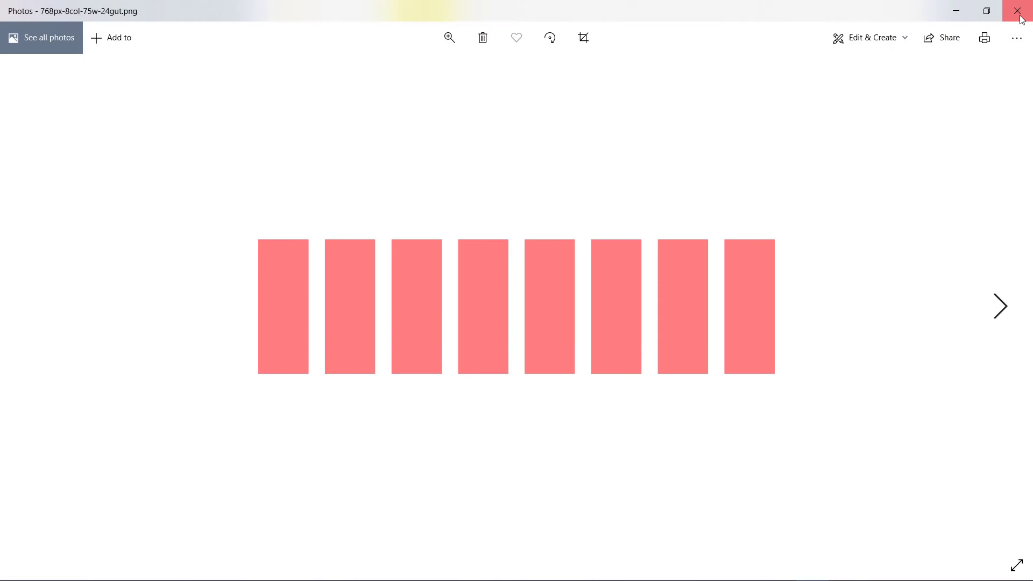
pyautogui.click(1016, 12)
# Switch to Adobe XD and create a new document with the iPad, Nexus 9 (768 × 1024) artboard preset
pyautogui.click(648, 576)
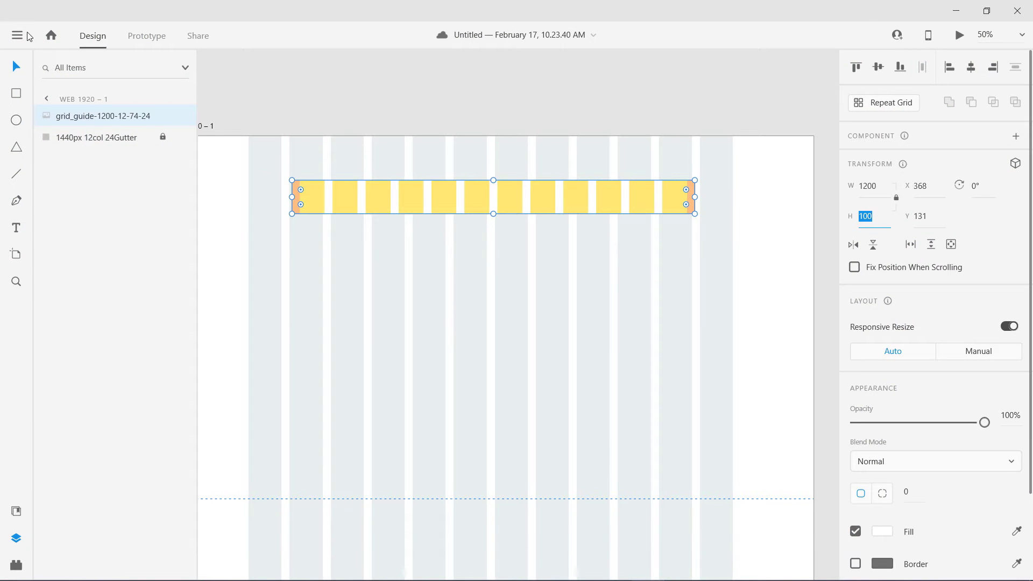
pyautogui.click(17, 35)
pyautogui.click(37, 76)
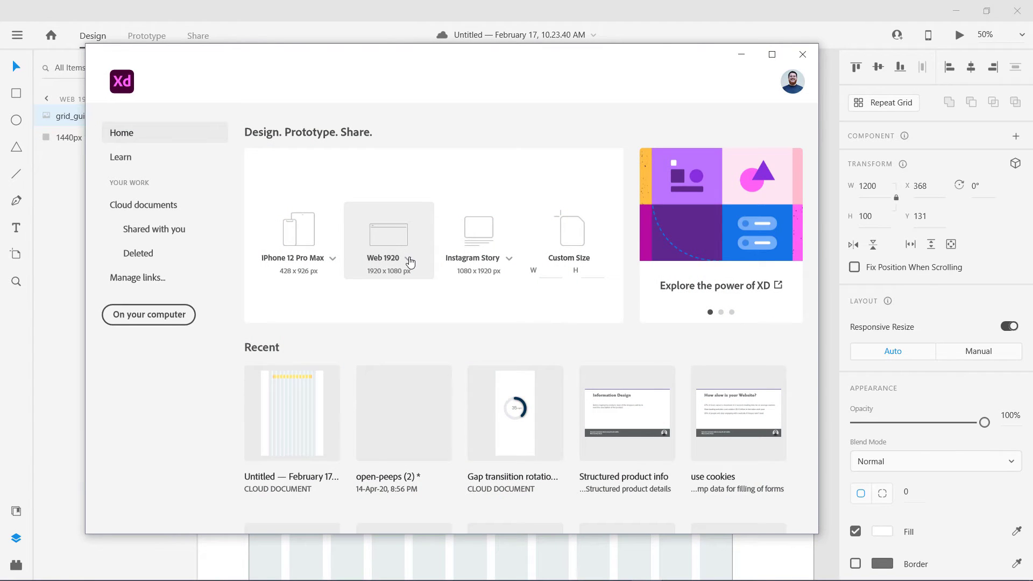
pyautogui.click(408, 259)
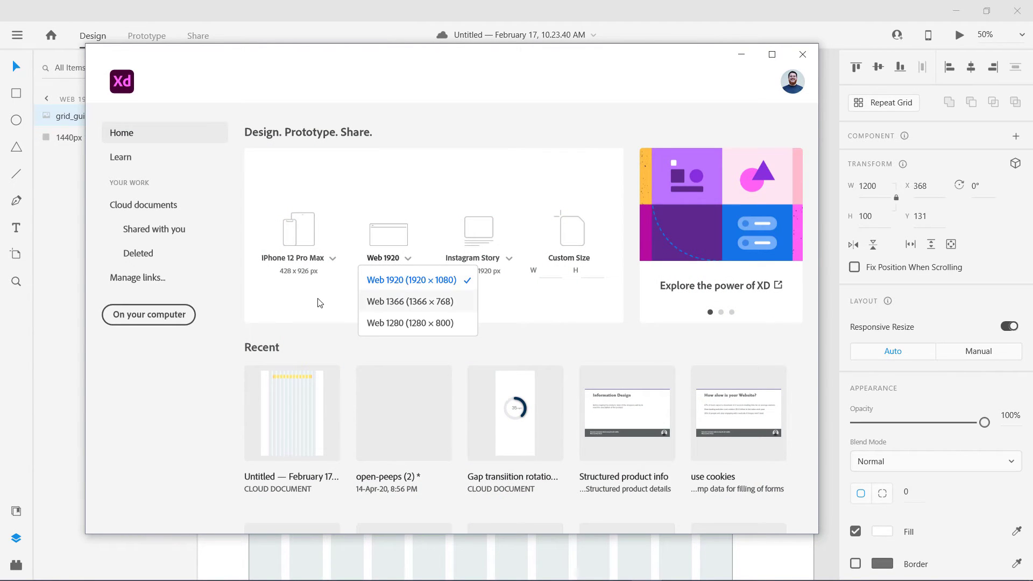
pyautogui.click(401, 277)
pyautogui.click(331, 261)
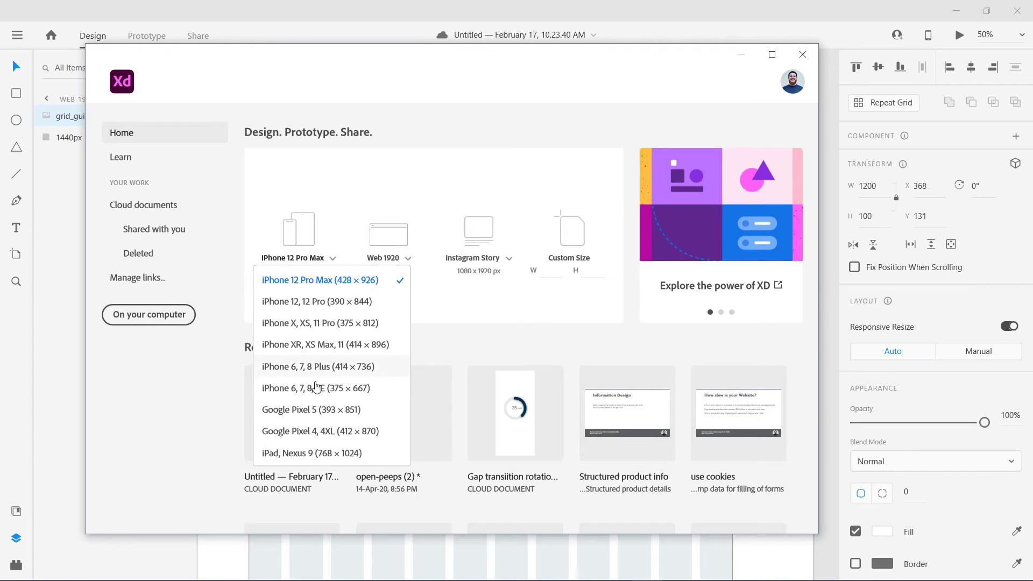
pyautogui.click(310, 454)
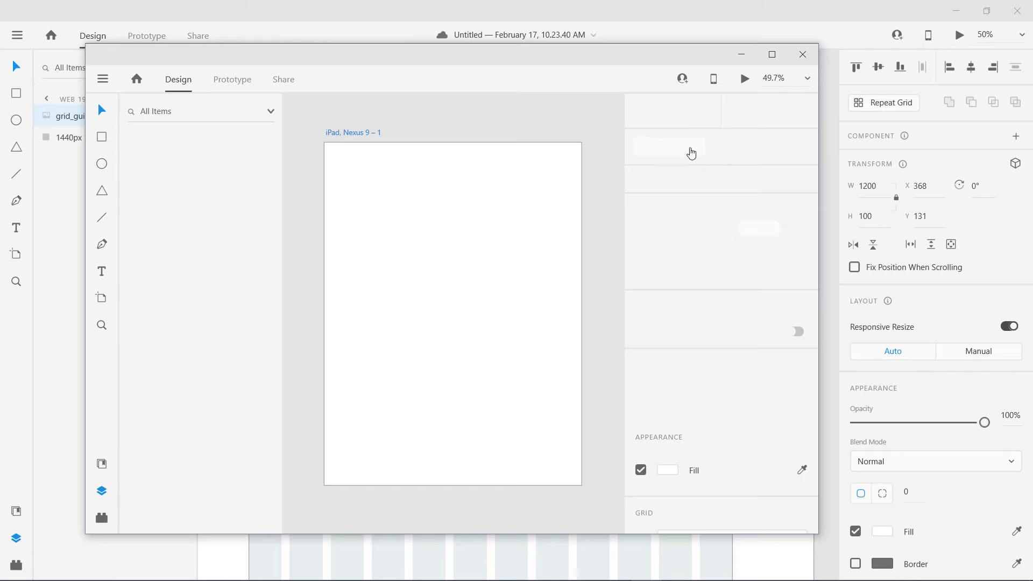
# Place 768px-8col-75w-24gut.png from the Downloads folder onto the iPad artboard, flush with its side edges
pyautogui.click(741, 54)
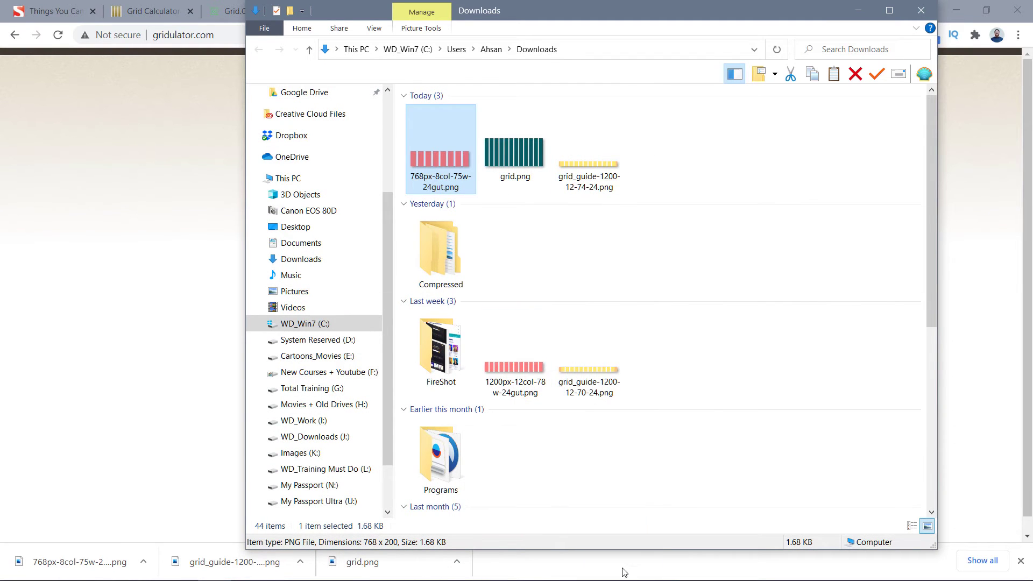
pyautogui.moveTo(647, 561)
pyautogui.moveTo(647, 561); pyautogui.dragTo(375, 199)
# Stretch the grid image vertically to cover the whole artboard, making it 1024 px high from Y 0
pyautogui.moveTo(452, 170); pyautogui.dragTo(452, 155)
pyautogui.hotkey('ctrl', 'z')
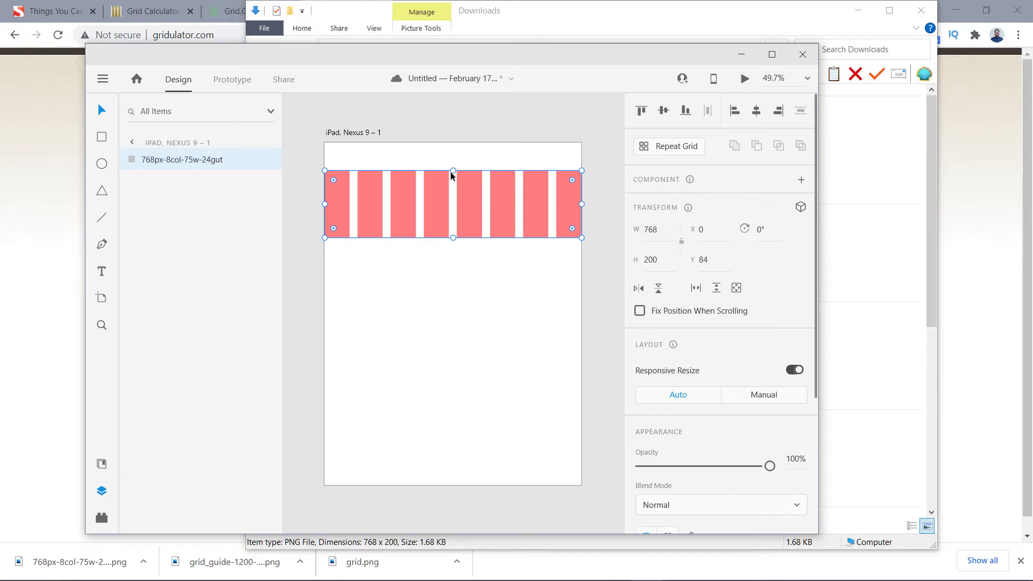
pyautogui.moveTo(452, 171); pyautogui.dragTo(451, 142)
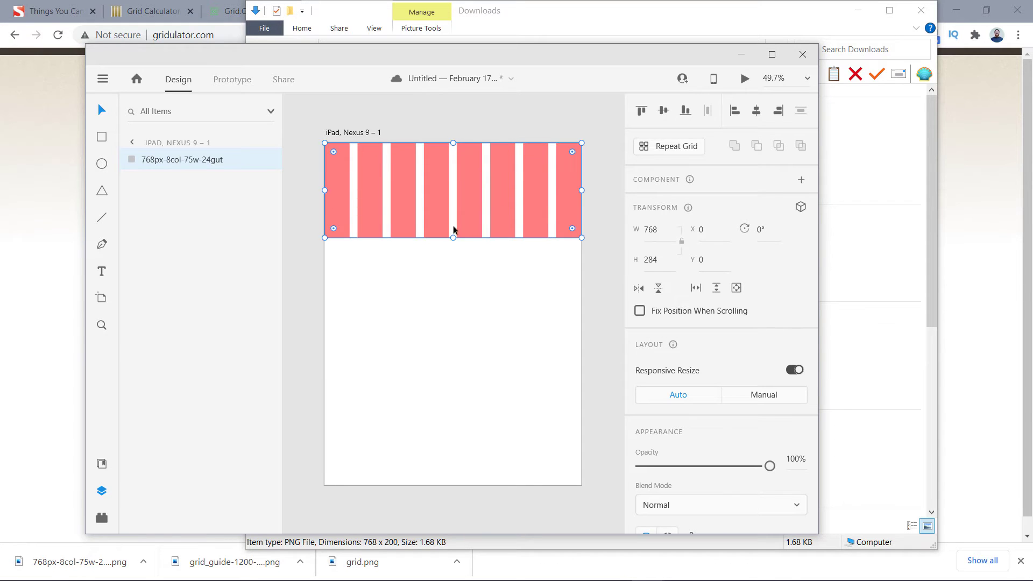
pyautogui.moveTo(453, 238); pyautogui.dragTo(454, 485)
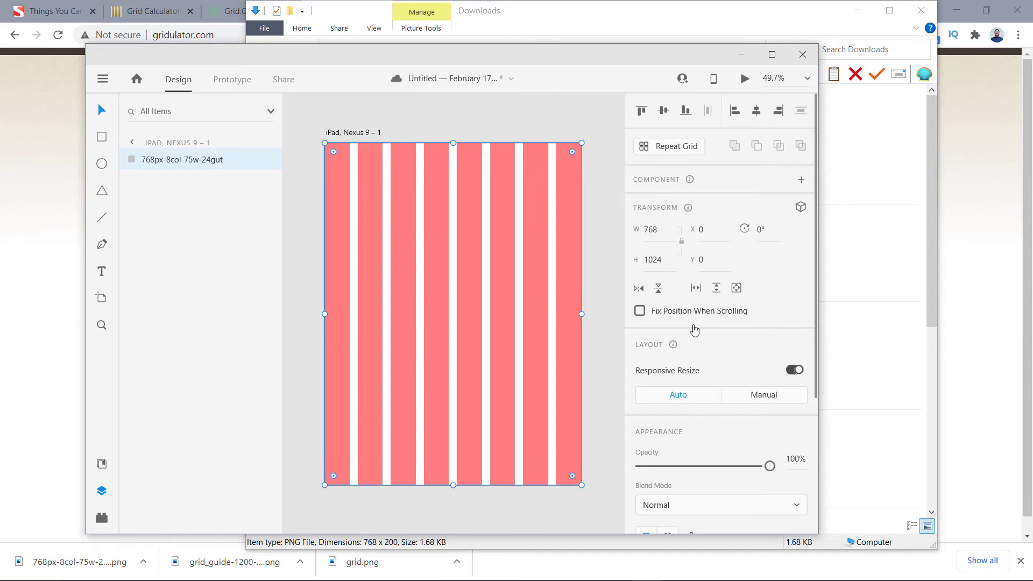
# Lower the grid image's opacity to a faint tint and lock its layer
pyautogui.scroll(-4, 680, 396)
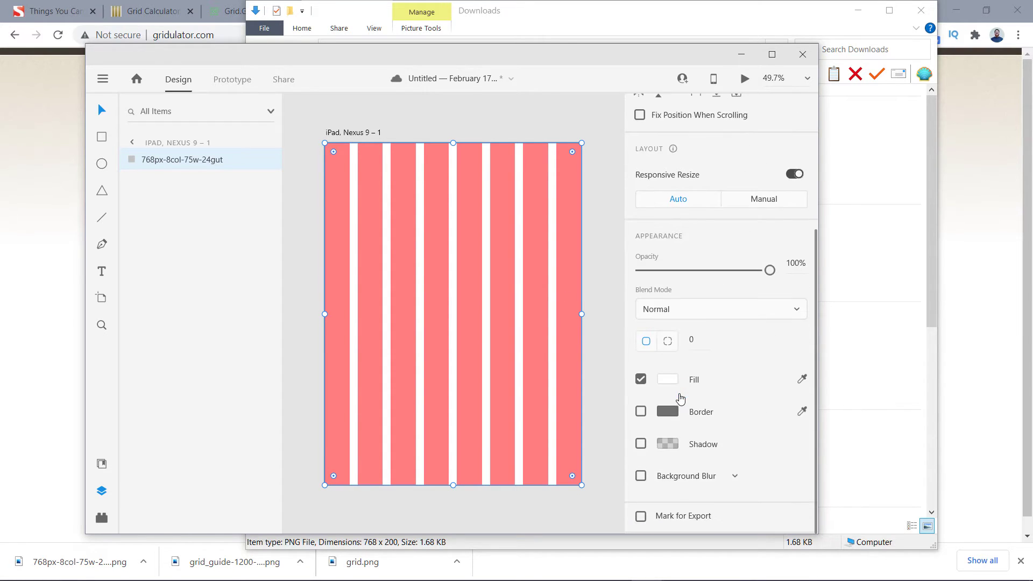
pyautogui.moveTo(770, 270); pyautogui.dragTo(652, 271)
pyautogui.click(263, 161)
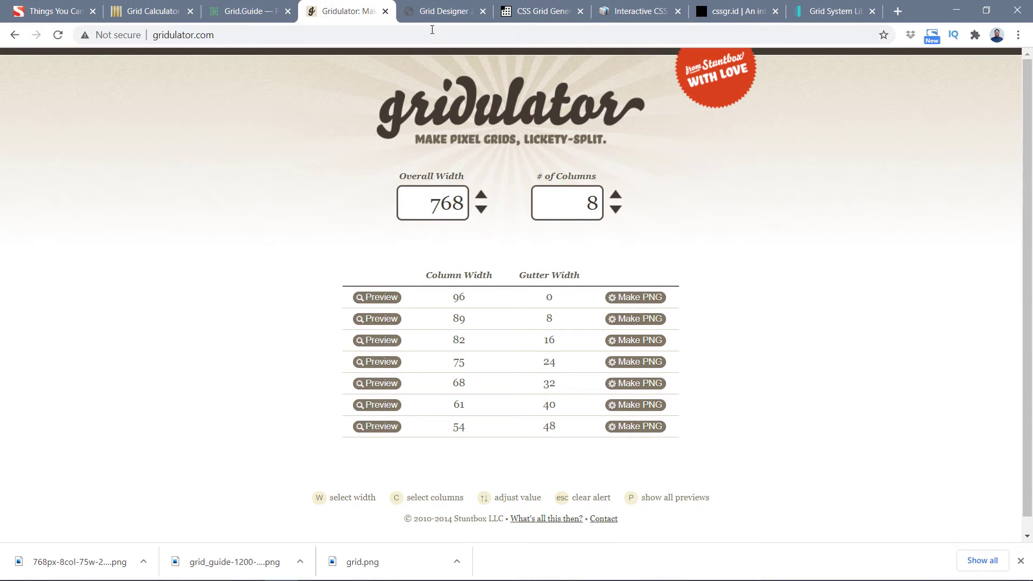
# Show the Grid Designer page in Chrome and examine its 12-column, 1200 px grid with the gutters, margins and cumulative column widths
pyautogui.click(436, 11)
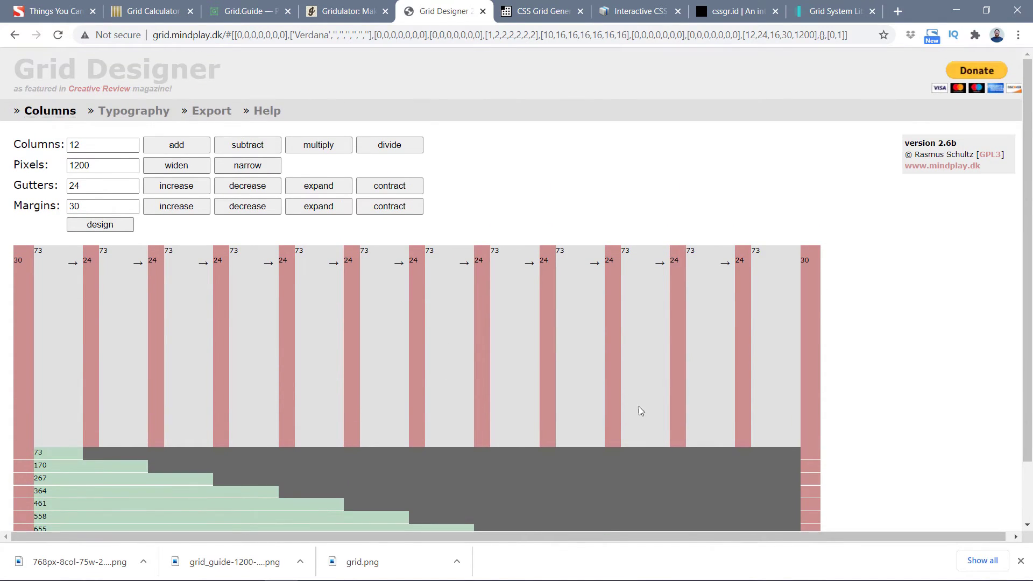
pyautogui.scroll(-1, 638, 406)
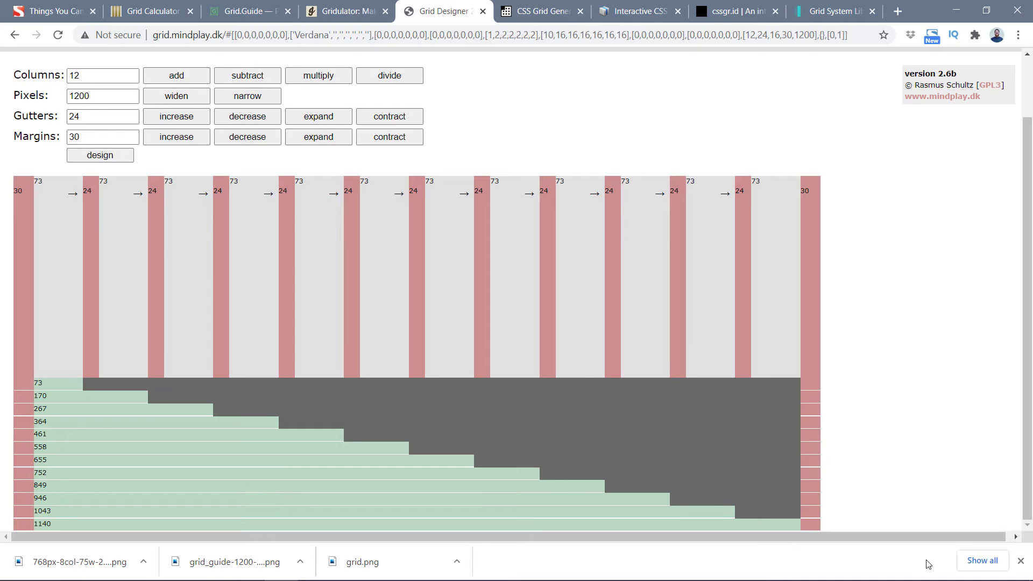
pyautogui.rightClick(385, 293)
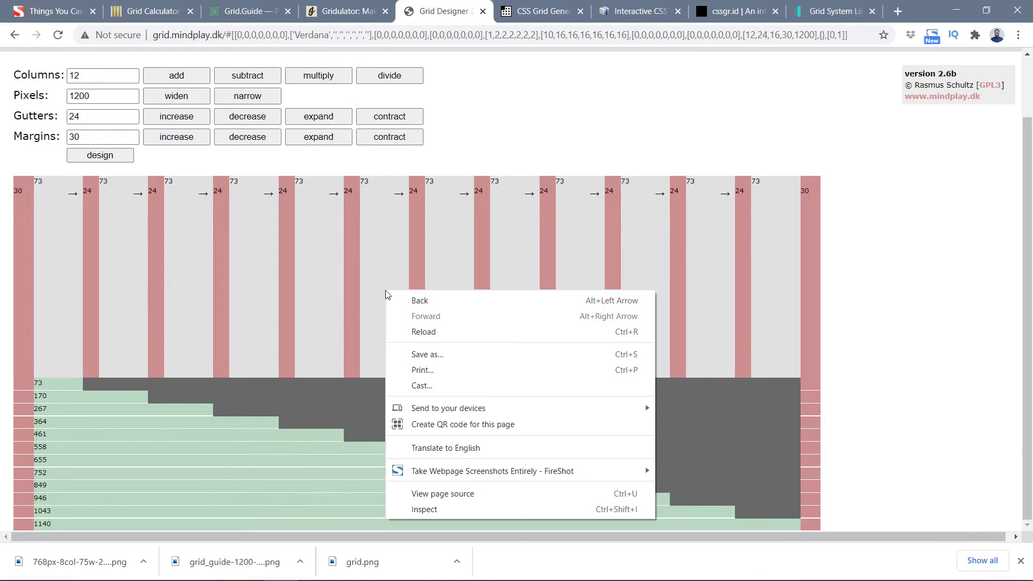
pyautogui.click(365, 294)
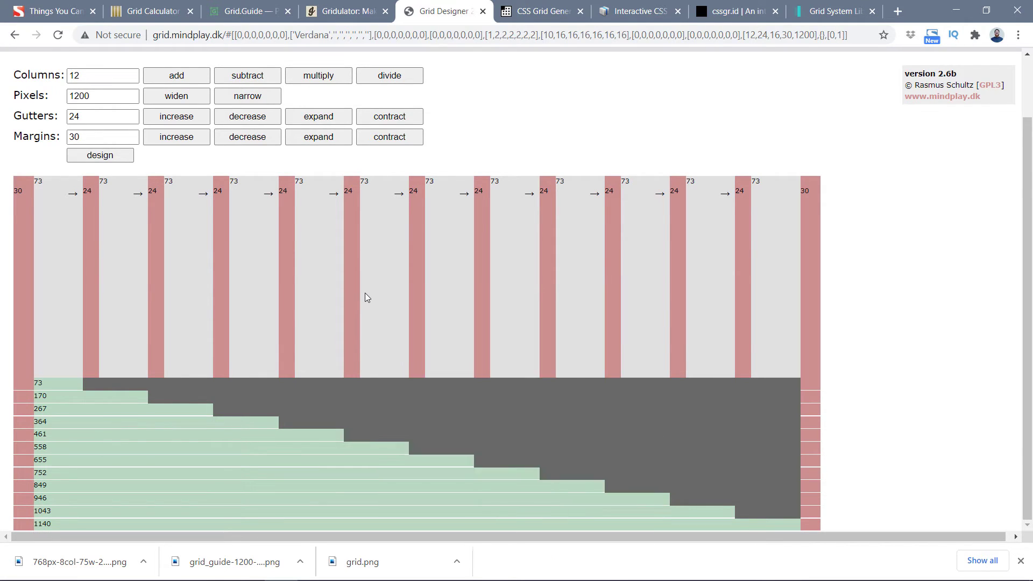
pyautogui.scroll(1, 259, 357)
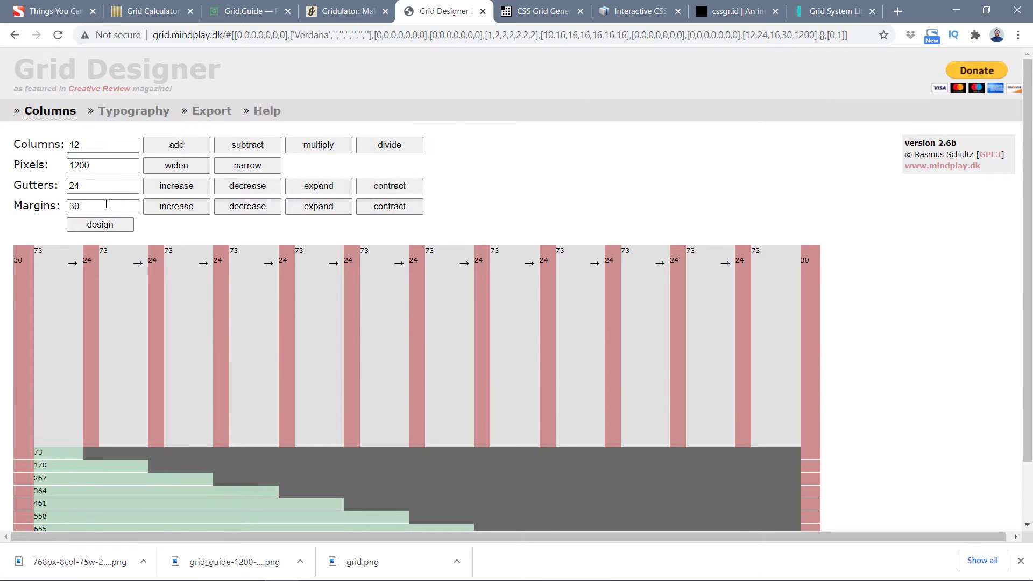
pyautogui.click(92, 146)
pyautogui.scroll(-1, 43, 364)
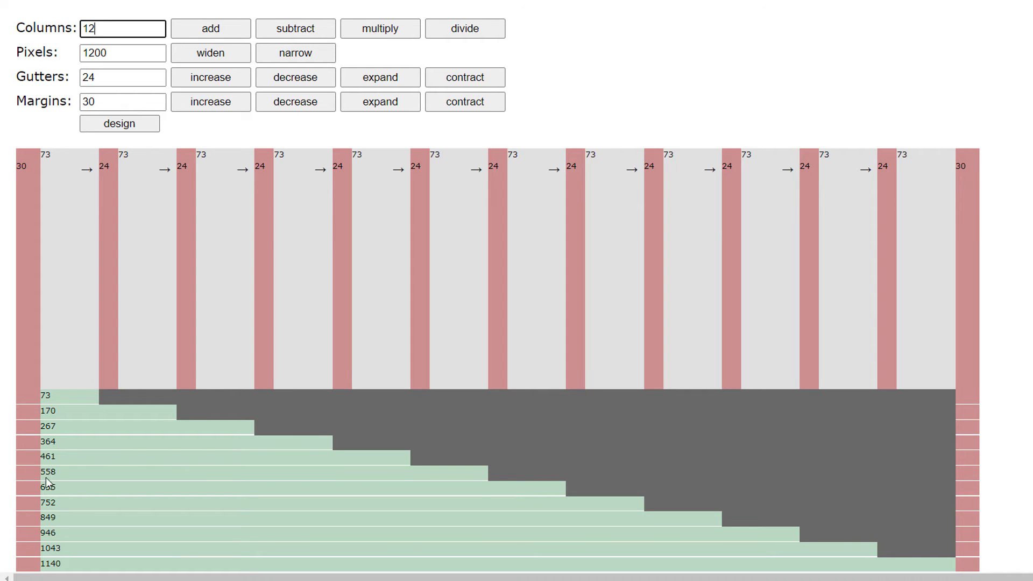
pyautogui.scroll(3, 146, 486)
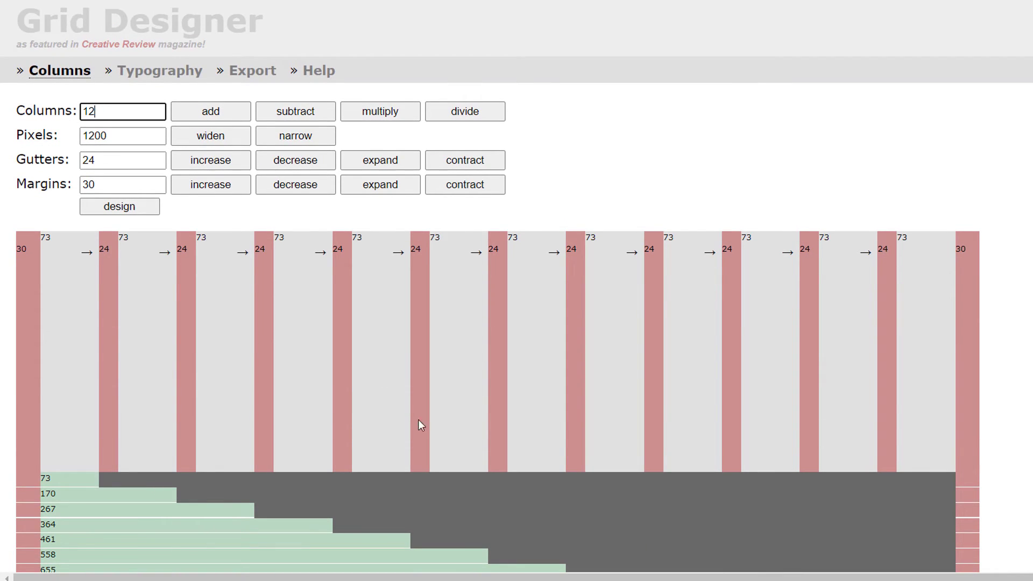
pyautogui.scroll(-3, 341, 505)
pyautogui.scroll(3, 341, 505)
pyautogui.scroll(-3, 341, 505)
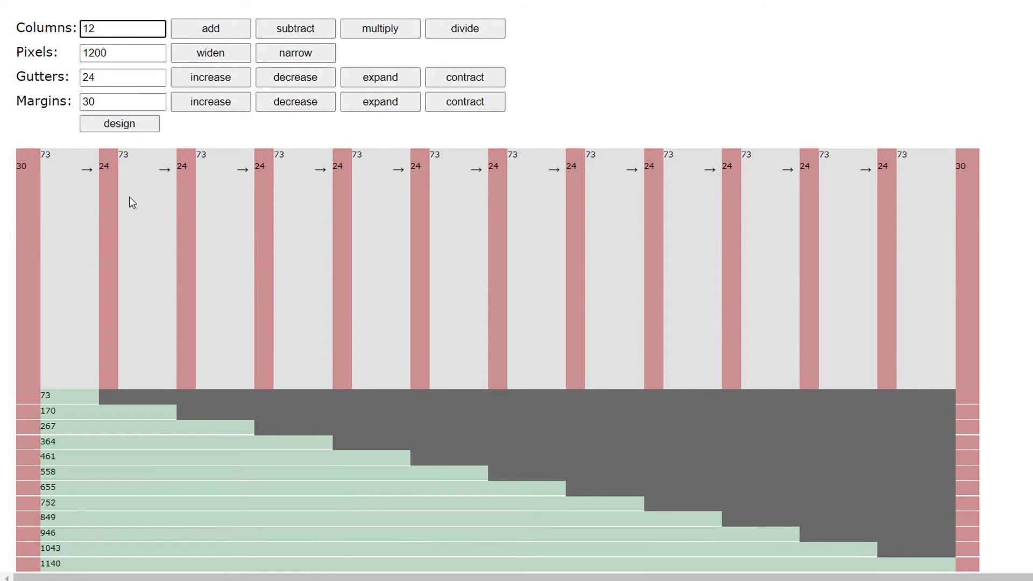
pyautogui.scroll(3, 568, 441)
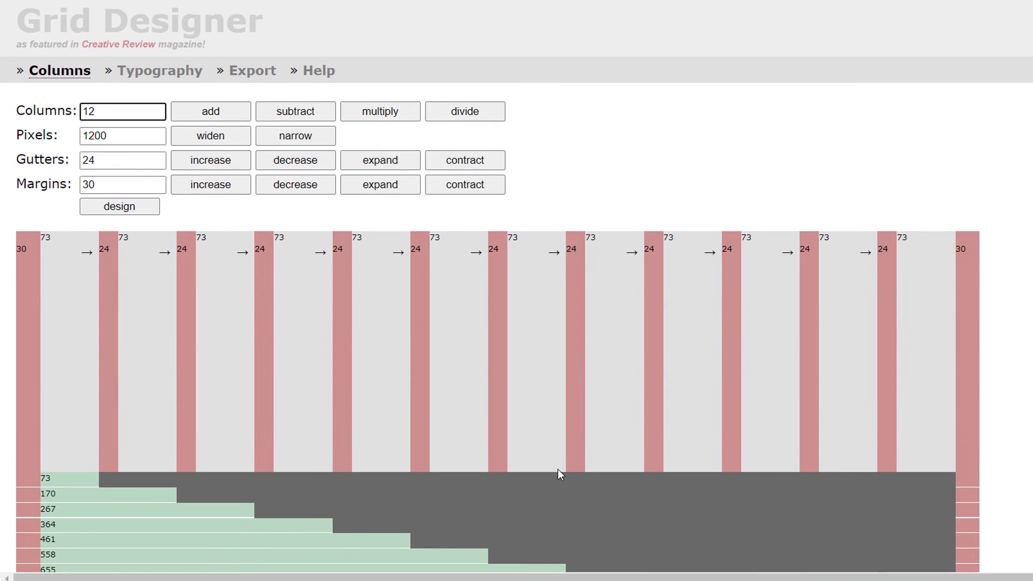
pyautogui.scroll(-3, 558, 473)
pyautogui.scroll(3, 558, 473)
# Set the number of columns to 8, regenerate the Grid Designer layout and review it
pyautogui.moveTo(112, 113); pyautogui.dragTo(59, 117)
pyautogui.write('8')
pyautogui.click(131, 208)
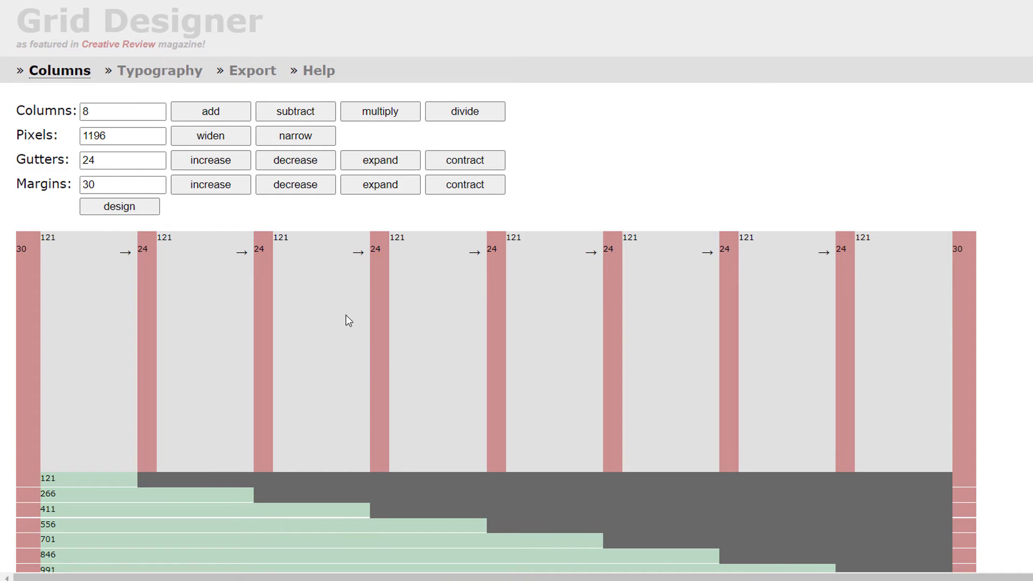
pyautogui.scroll(-1, 407, 394)
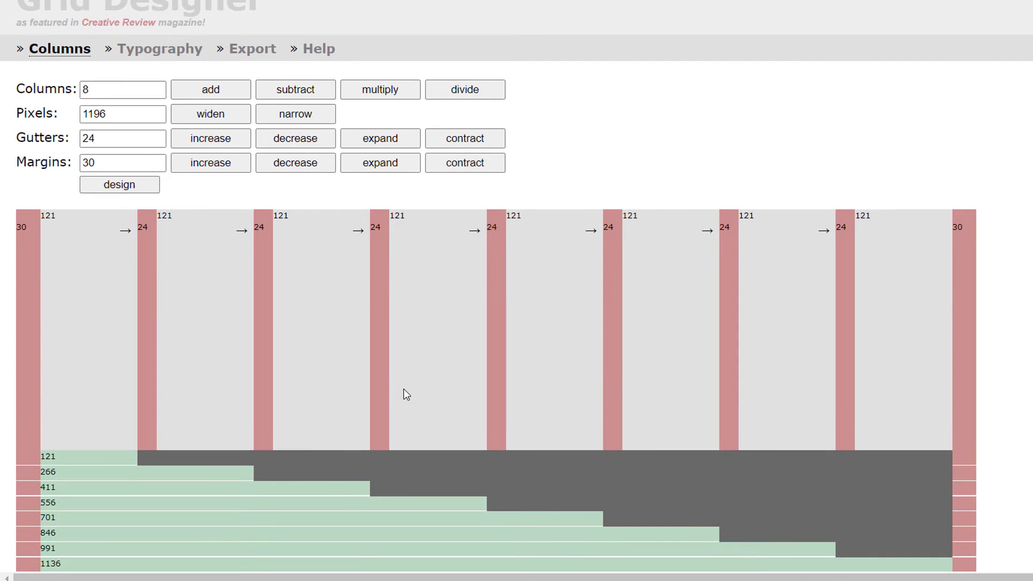
pyautogui.scroll(1, 407, 394)
pyautogui.scroll(-1, 406, 394)
pyautogui.scroll(1, 316, 335)
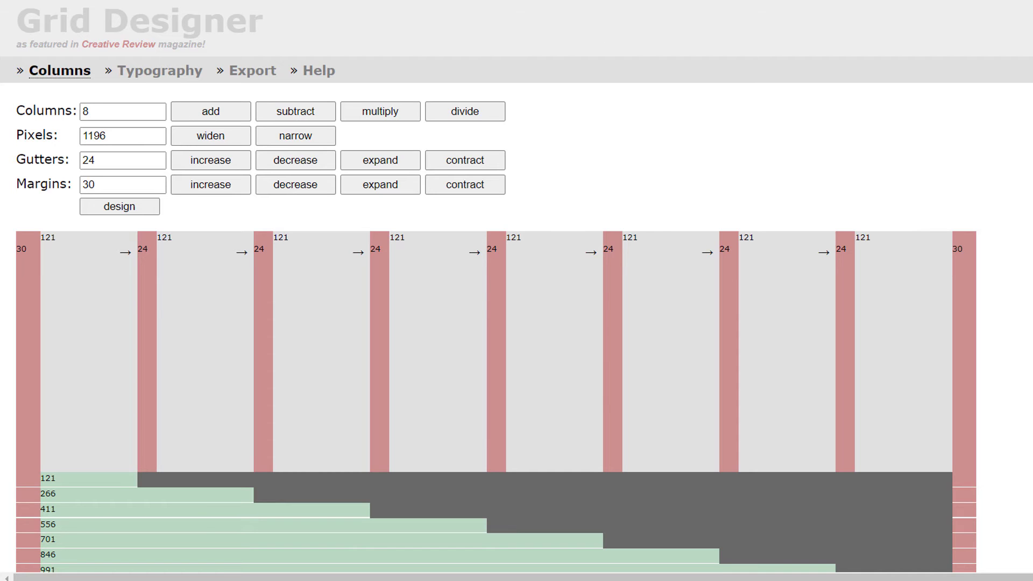
# Show the CSS Grid Generator page without the downloads bar and review its column, row and column gap settings
pyautogui.click(535, 16)
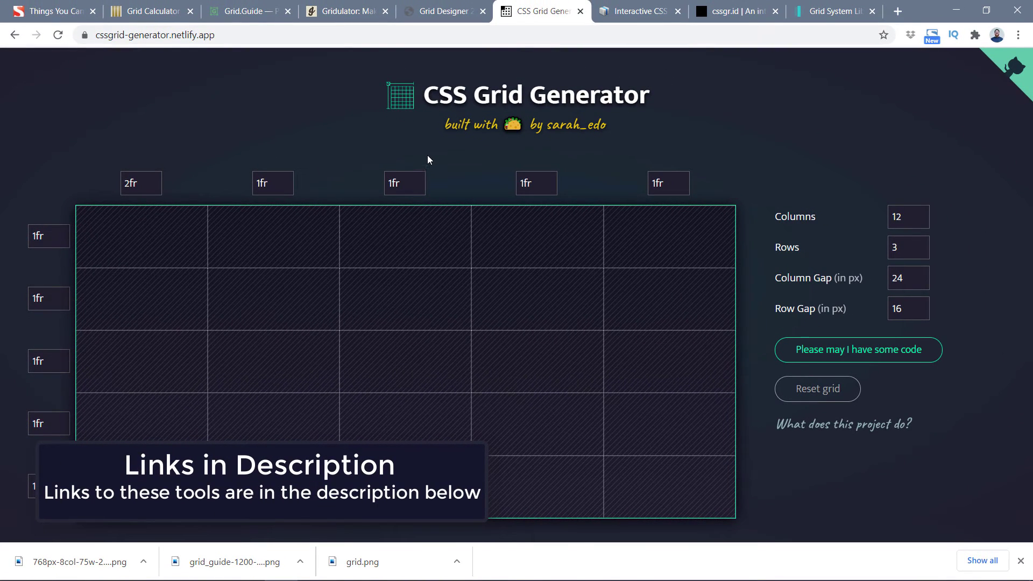
pyautogui.click(1021, 560)
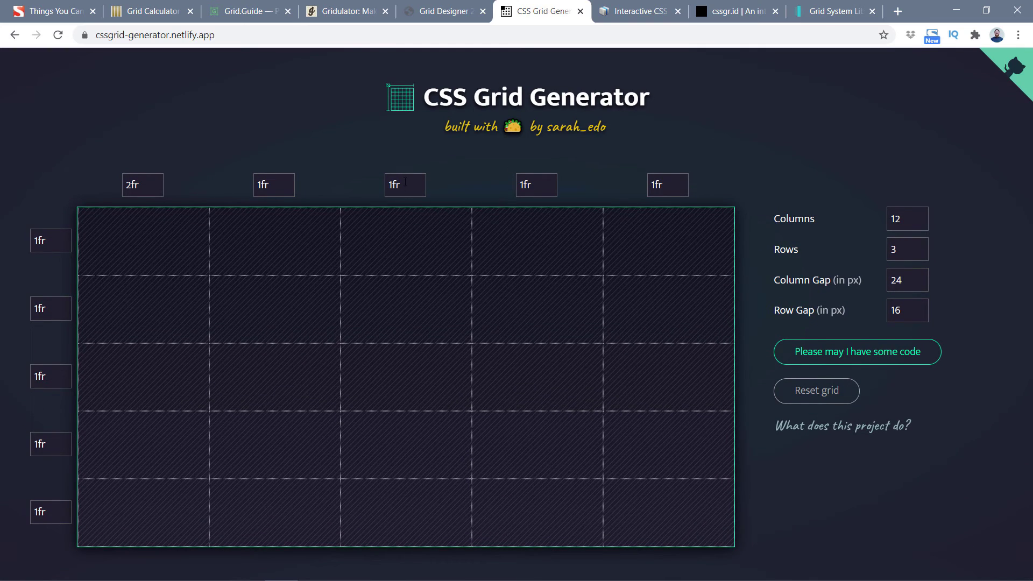
pyautogui.moveTo(399, 183); pyautogui.dragTo(384, 187)
pyautogui.click(909, 218)
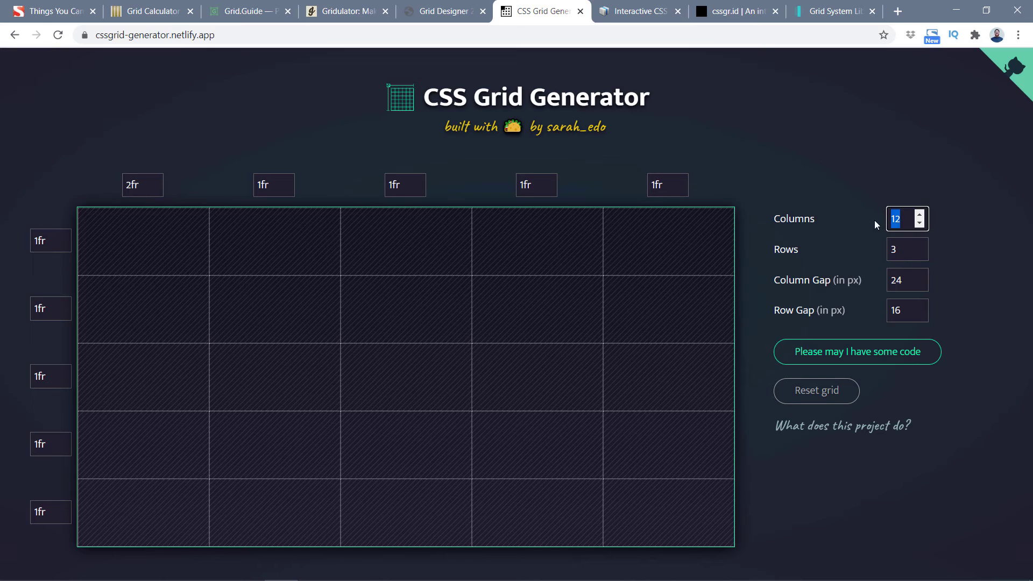
pyautogui.click(894, 251)
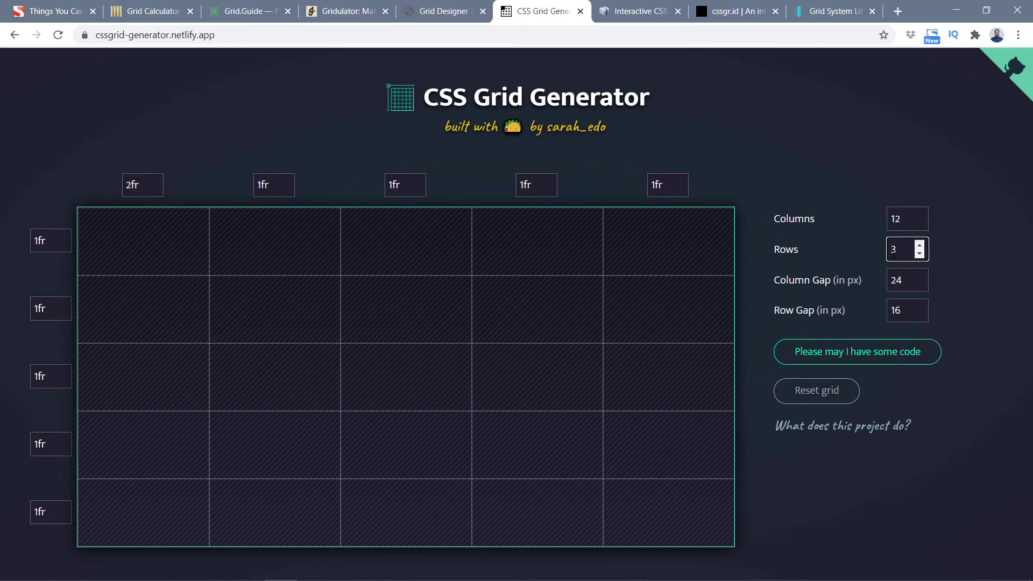
pyautogui.press('Tab')
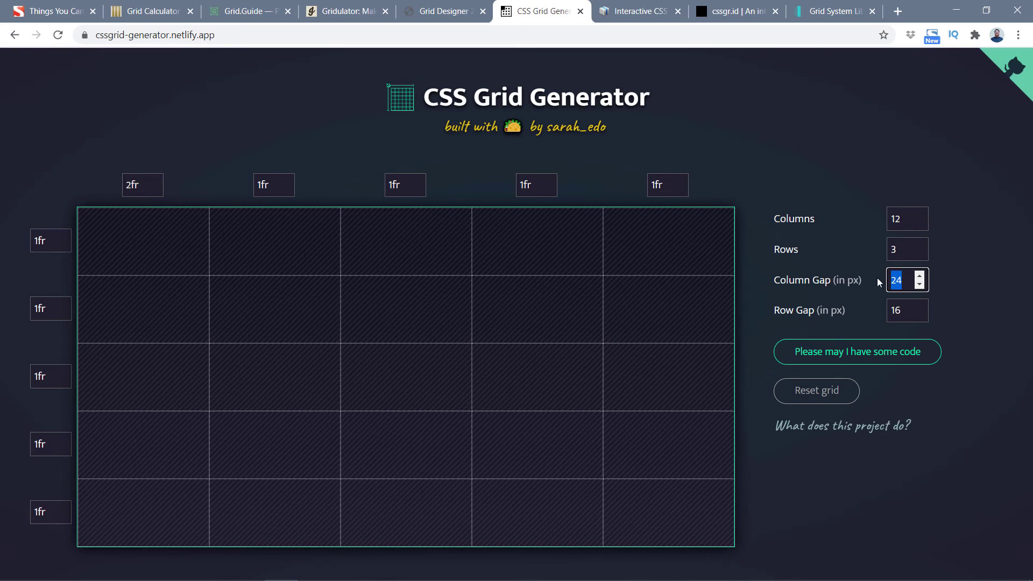
# Reset the CSS grid and set it to 5 rows
pyautogui.click(821, 395)
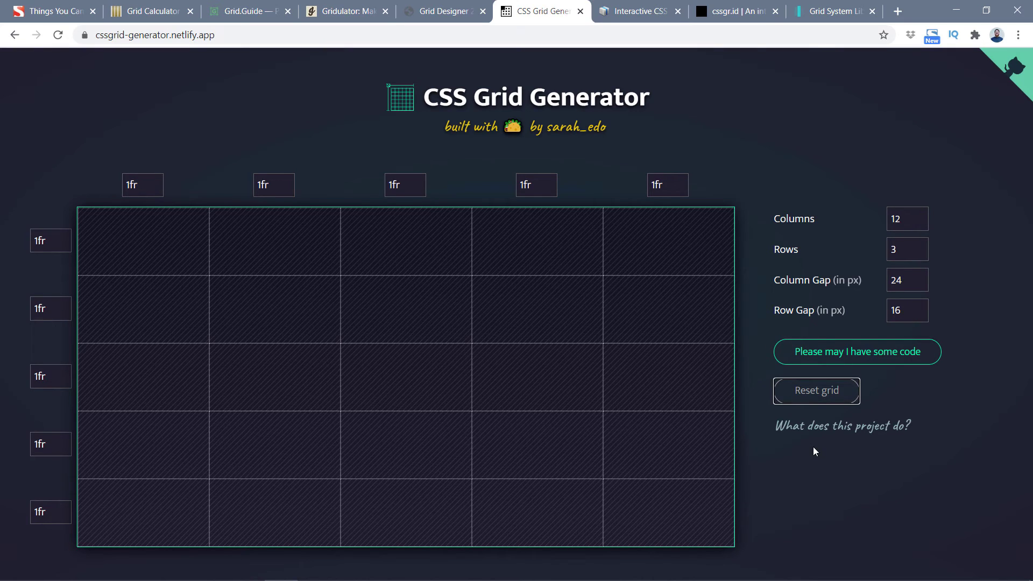
pyautogui.click(902, 249)
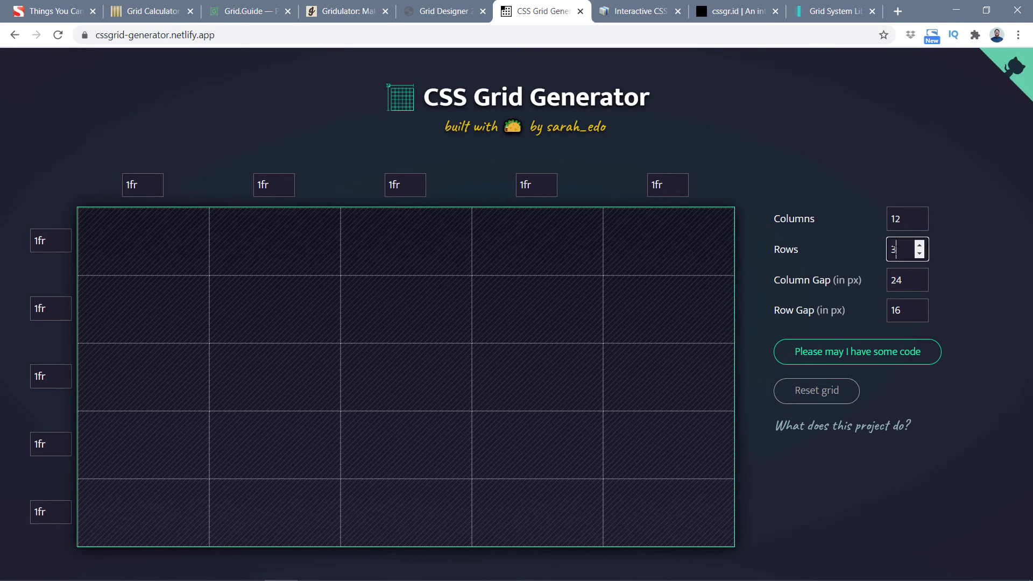
pyautogui.doubleClick(896, 250)
pyautogui.click(919, 257)
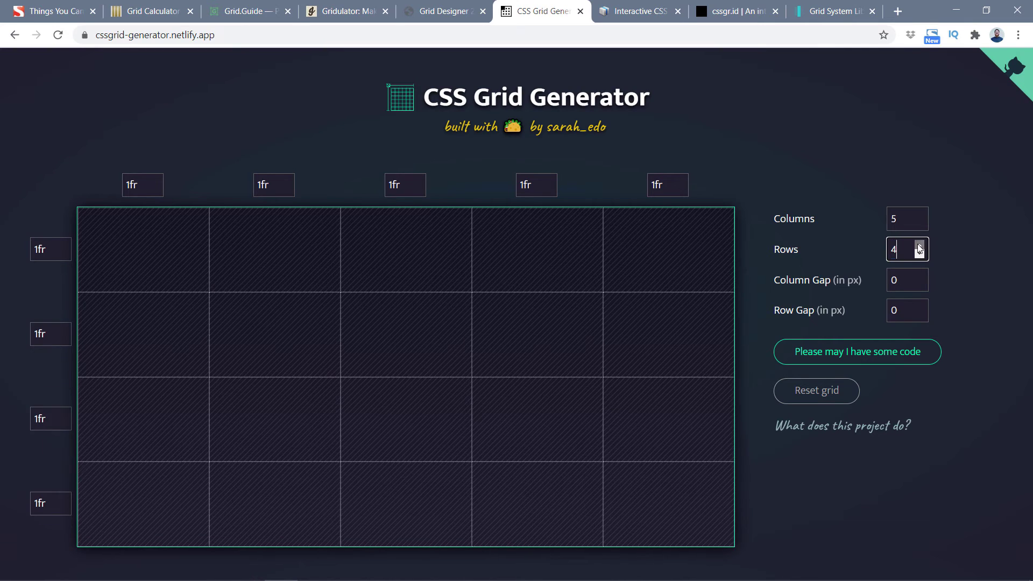
pyautogui.click(919, 247)
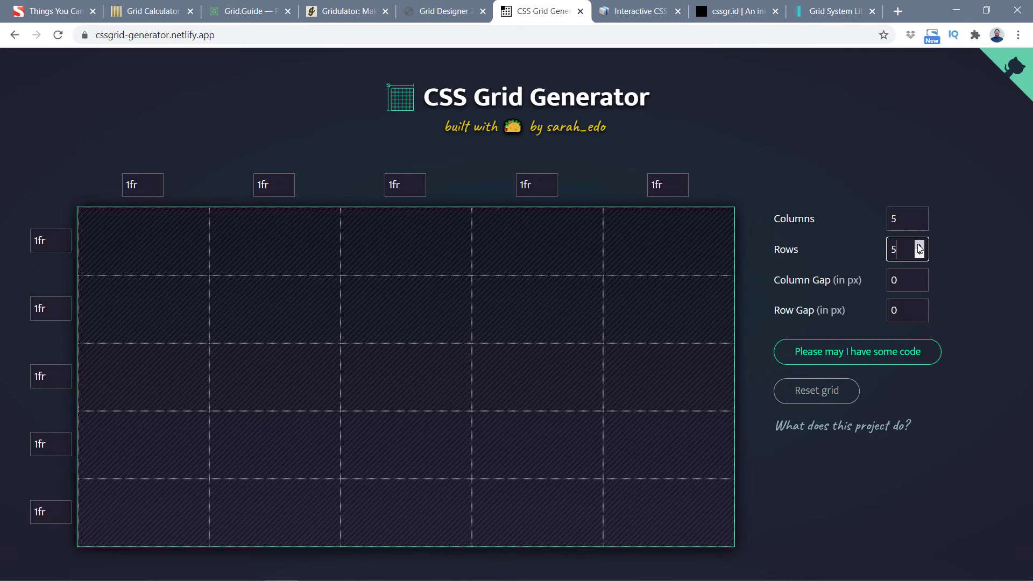
# Set the CSS grid to 12 columns with a column gap of 24 px
pyautogui.click(920, 216)
pyautogui.click(920, 215)
pyautogui.click(920, 215)
pyautogui.click(920, 215)
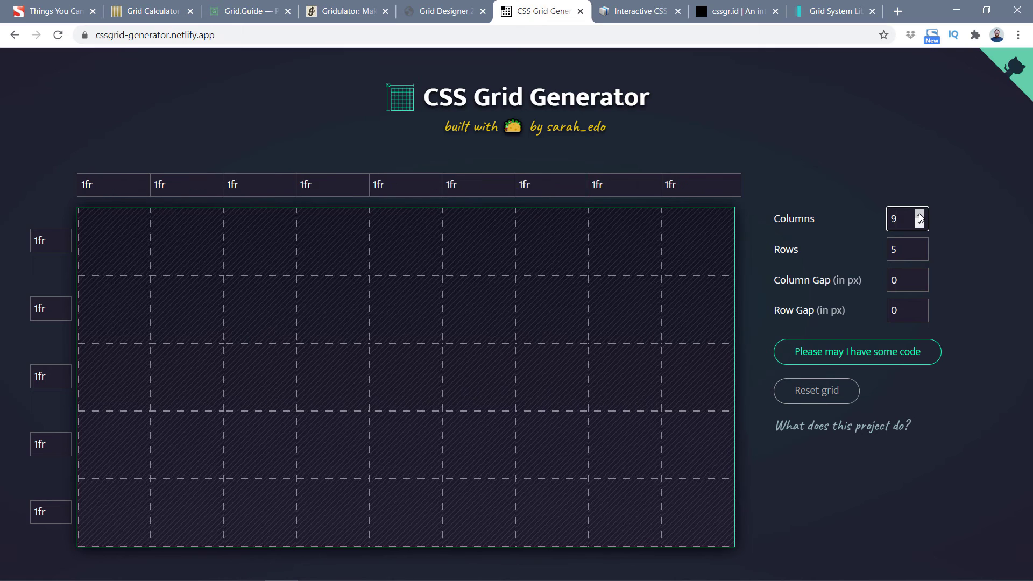
pyautogui.click(920, 216)
pyautogui.click(919, 215)
pyautogui.click(920, 215)
pyautogui.click(905, 279)
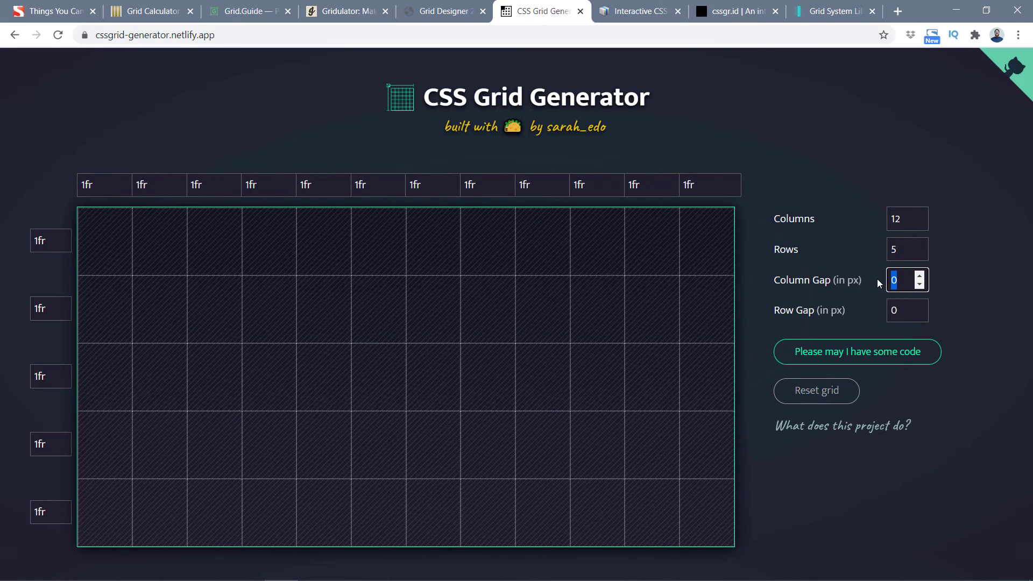
pyautogui.write('24')
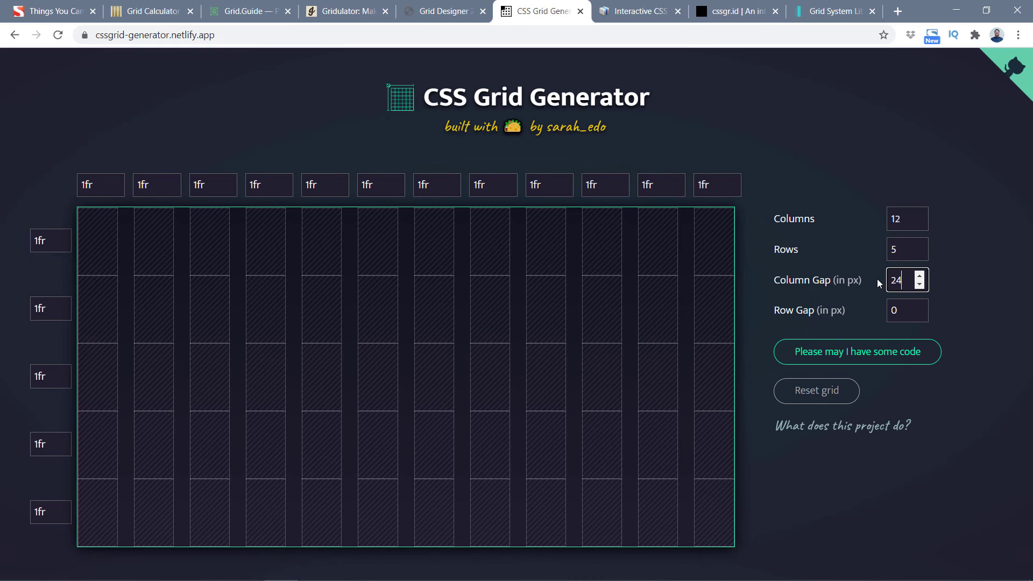
# Set the CSS grid's row gap to 16 px, view the generated grid code and close it
pyautogui.click(904, 312)
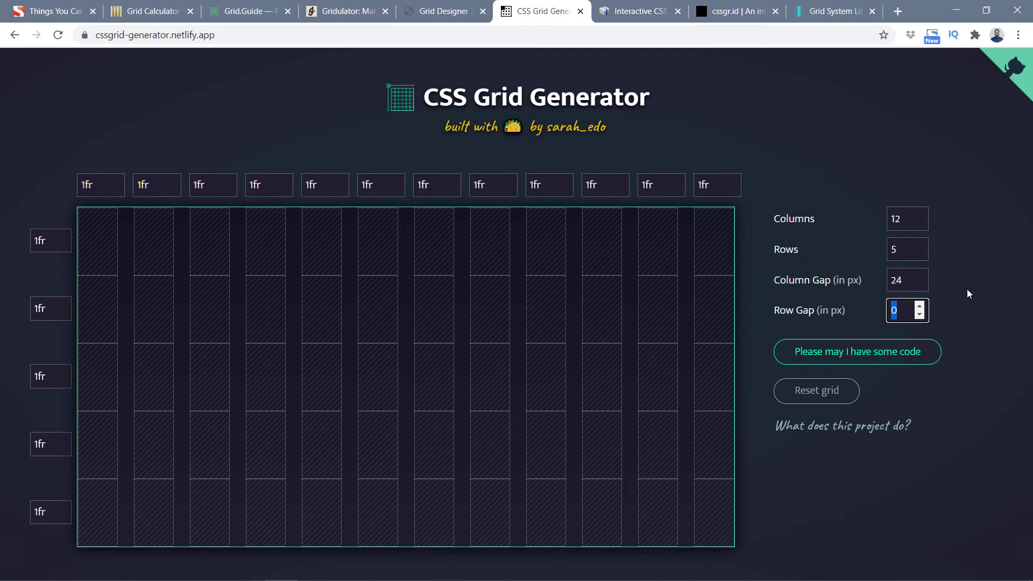
pyautogui.write('16')
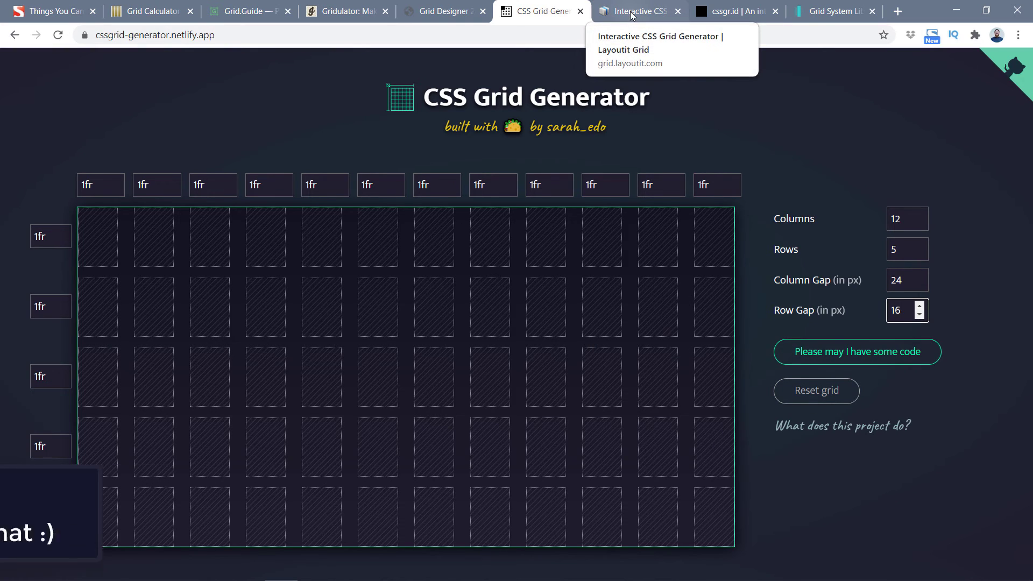
pyautogui.click(836, 353)
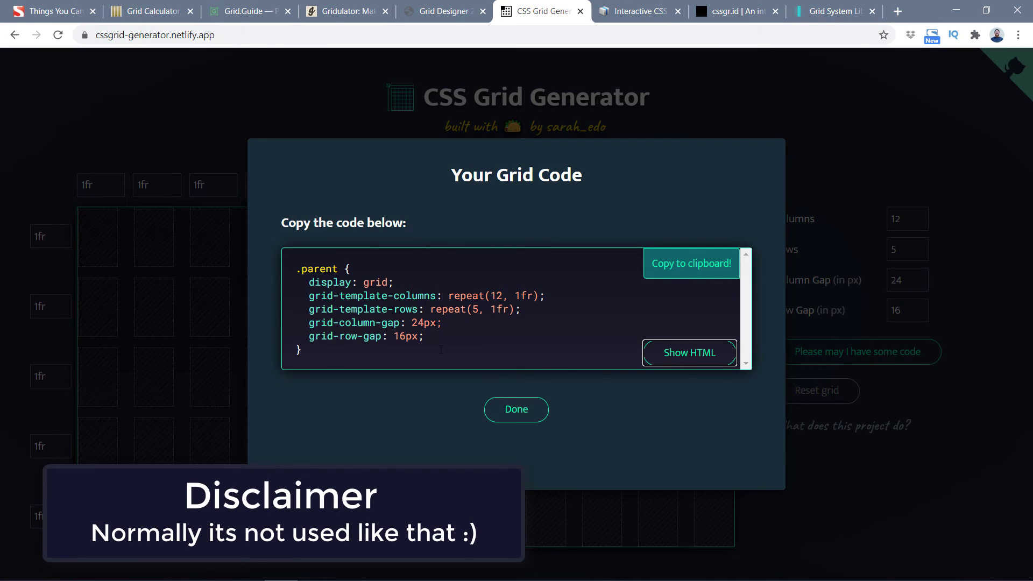
pyautogui.click(517, 409)
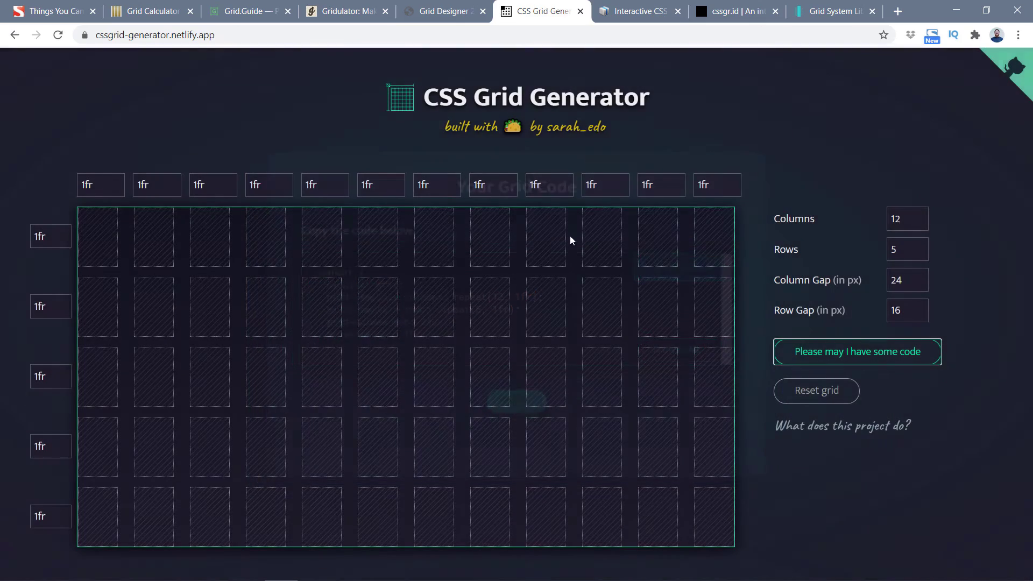
# Open the Layoutit interactive CSS grid generator and preview its dark theme, returning to the light theme
pyautogui.click(635, 10)
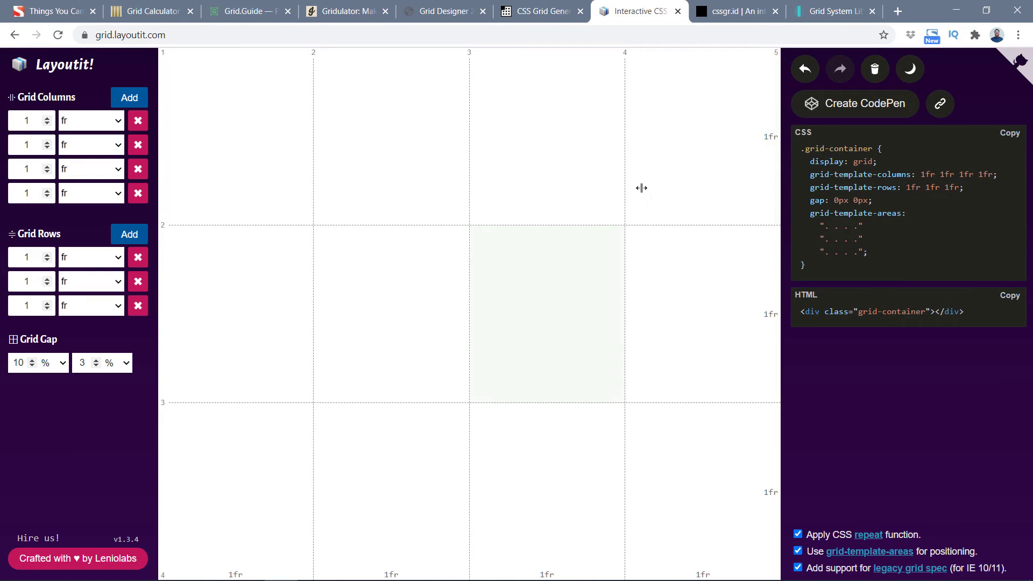
pyautogui.click(911, 69)
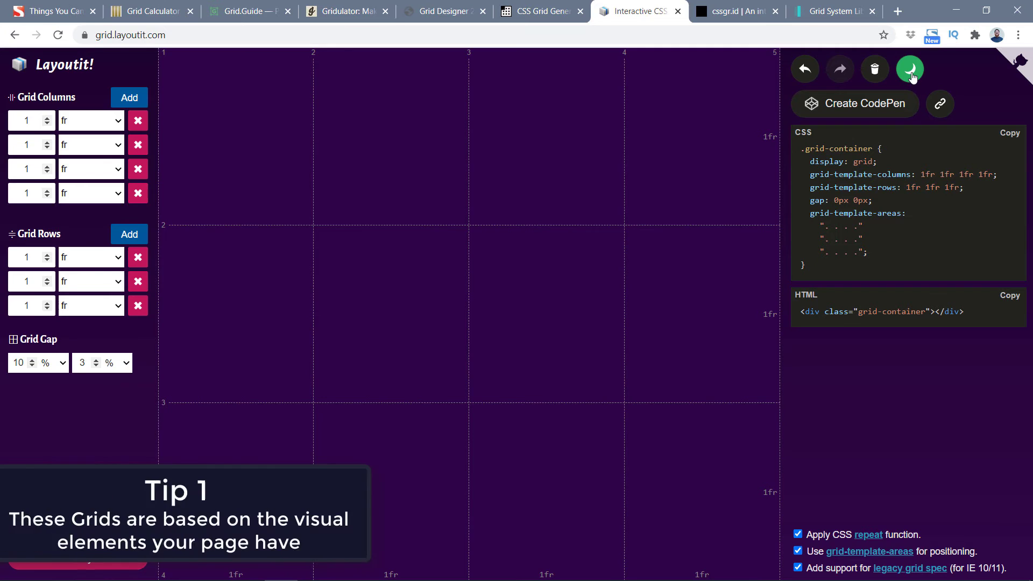
pyautogui.click(911, 75)
pyautogui.click(911, 75)
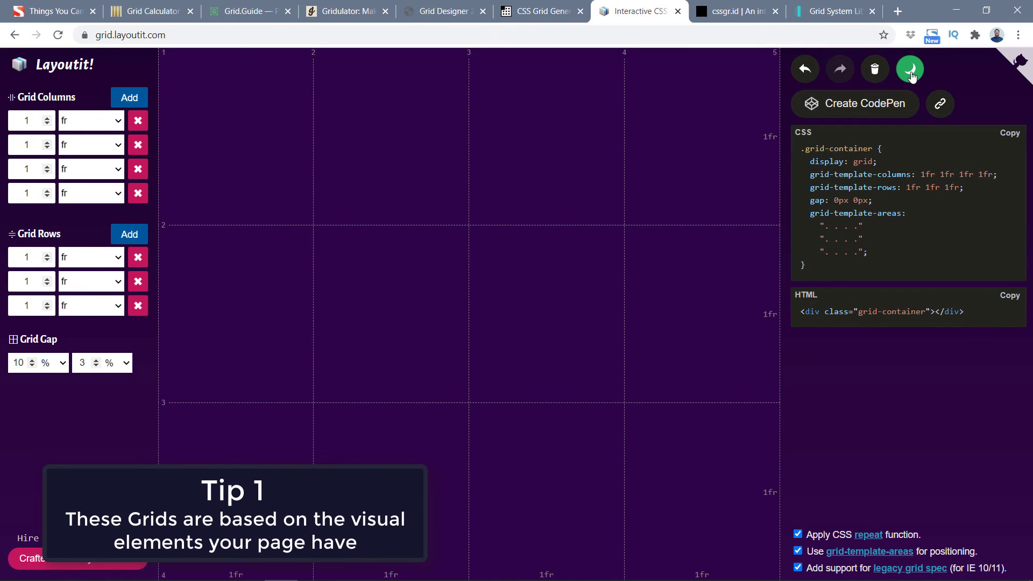
pyautogui.click(911, 75)
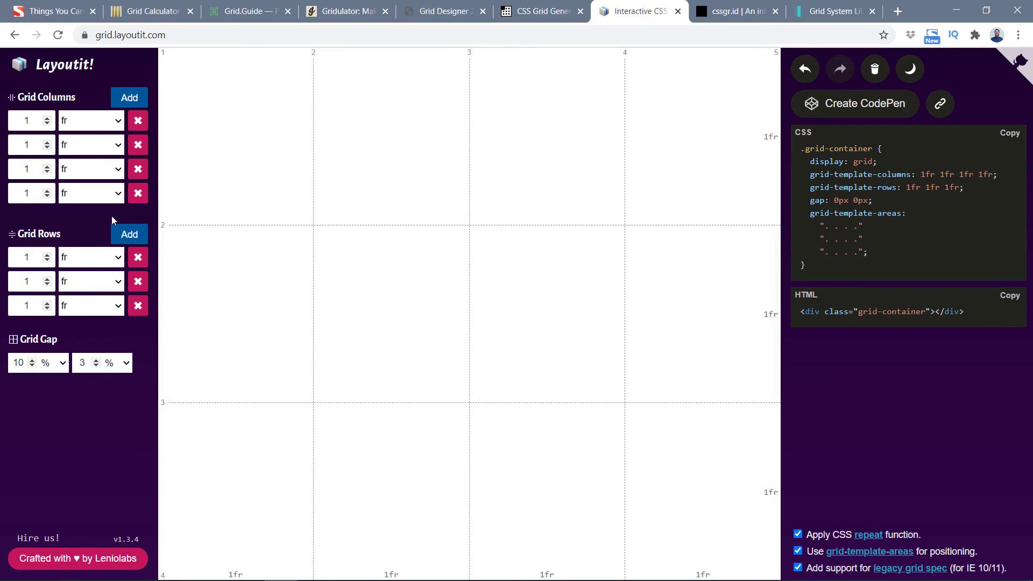
# Set the Layoutit grid's row gap to 5%
pyautogui.click(124, 365)
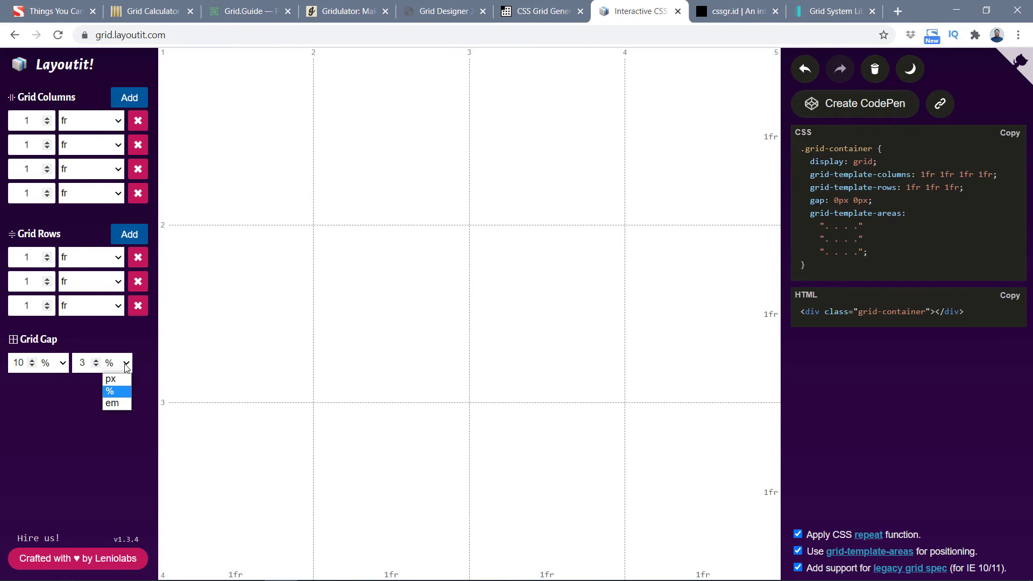
pyautogui.click(66, 380)
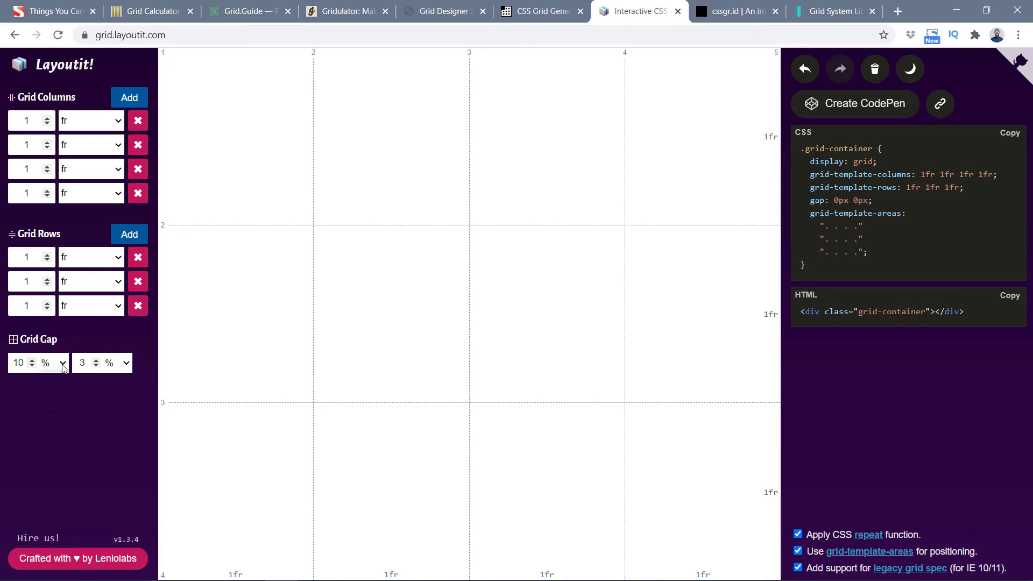
pyautogui.click(60, 365)
pyautogui.click(54, 378)
pyautogui.click(61, 366)
pyautogui.click(57, 391)
pyautogui.moveTo(22, 364); pyautogui.dragTo(4, 369)
pyautogui.write('5')
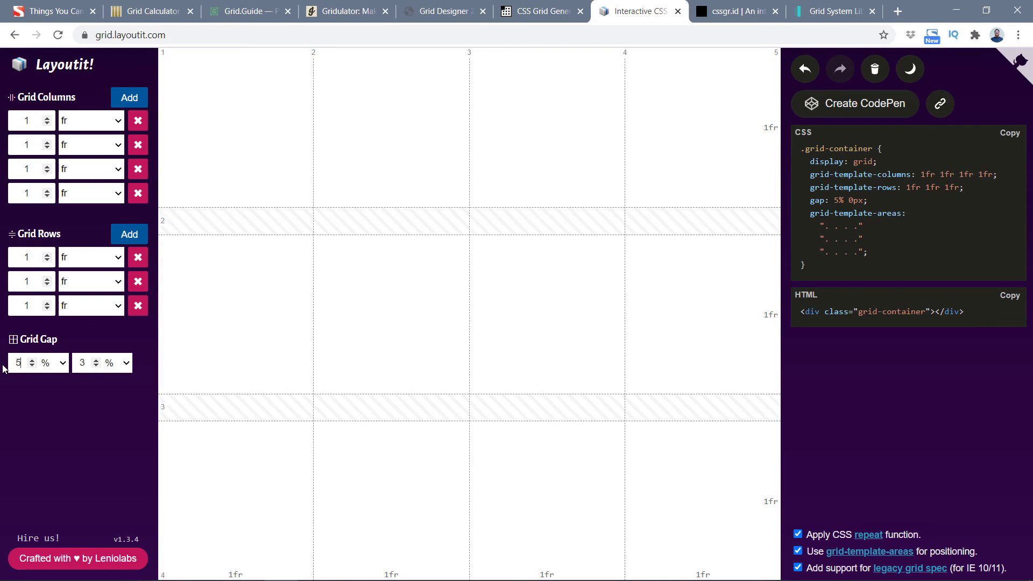
# Try a column gap value of 15 and step it down to 11
pyautogui.click(124, 367)
pyautogui.click(103, 383)
pyautogui.doubleClick(74, 364)
pyautogui.write('15')
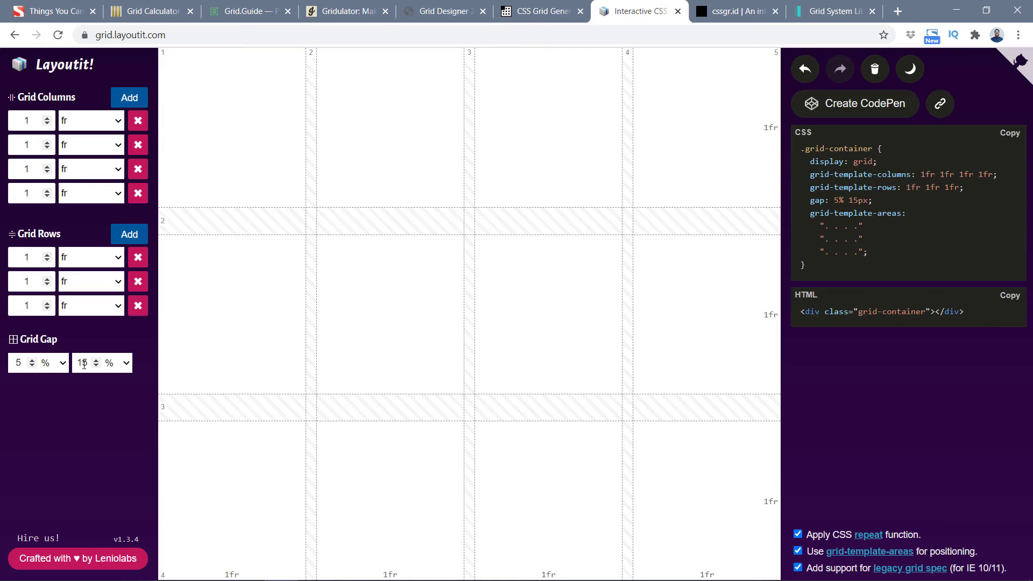
pyautogui.click(96, 366)
pyautogui.click(97, 366)
pyautogui.click(96, 366)
pyautogui.click(97, 366)
pyautogui.click(96, 366)
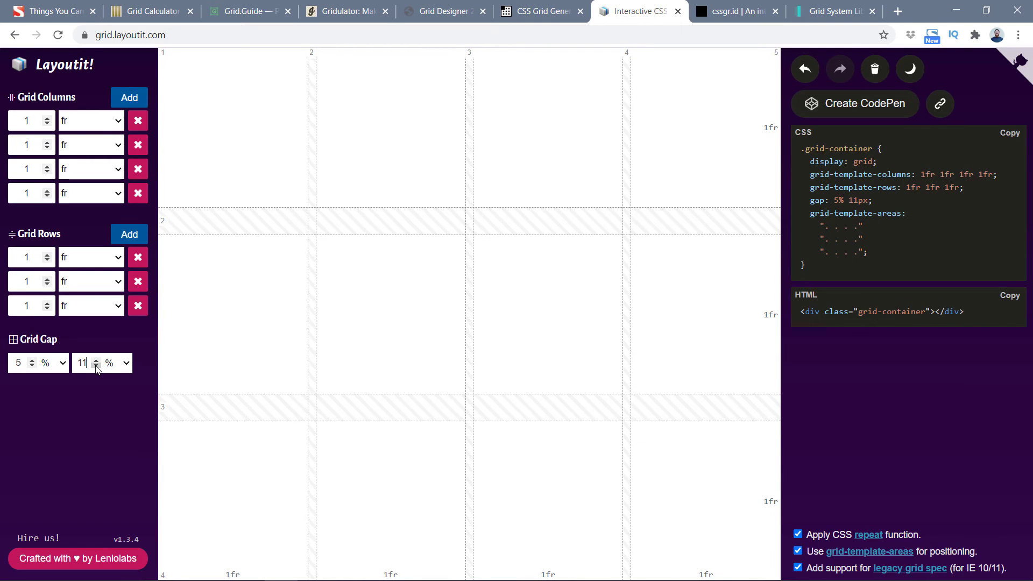
# Change the column gap's unit to px and set its value to 24
pyautogui.click(124, 366)
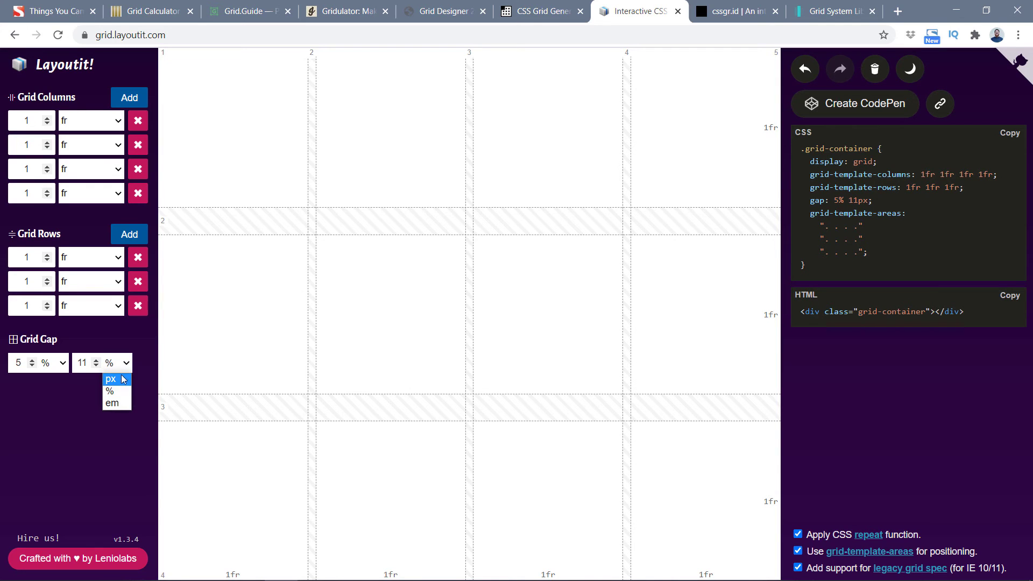
pyautogui.click(121, 380)
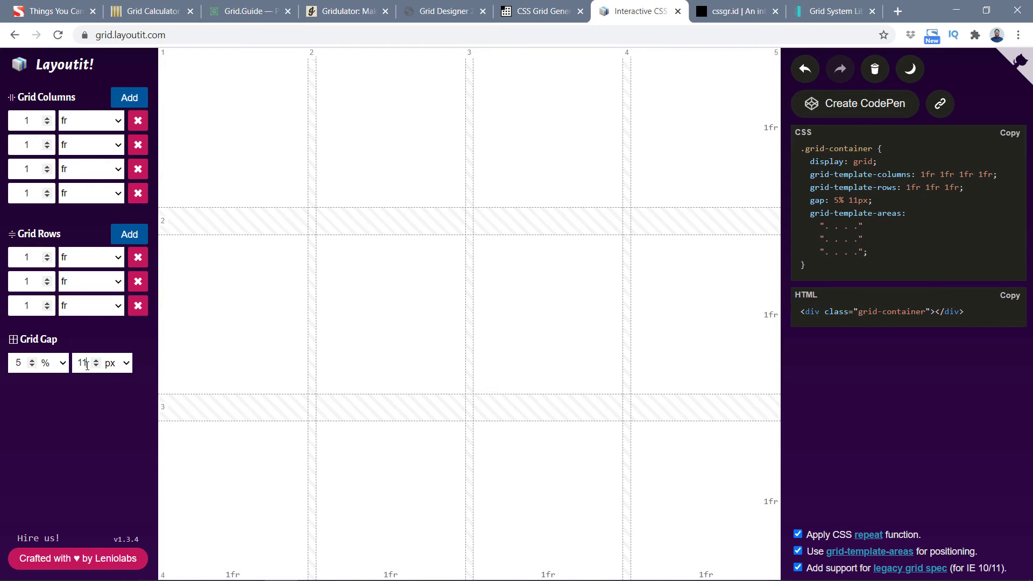
pyautogui.moveTo(87, 366); pyautogui.dragTo(67, 369)
pyautogui.write('24')
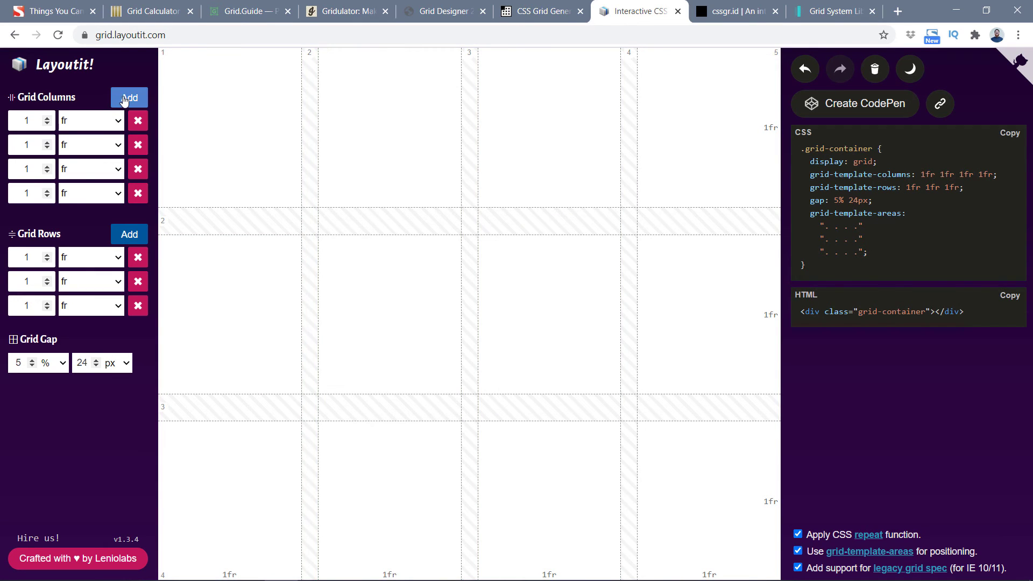
# Add six more 1fr columns to the grid for ten in total and look over the generated CSS
pyautogui.click(129, 99)
pyautogui.click(129, 100)
pyautogui.click(129, 99)
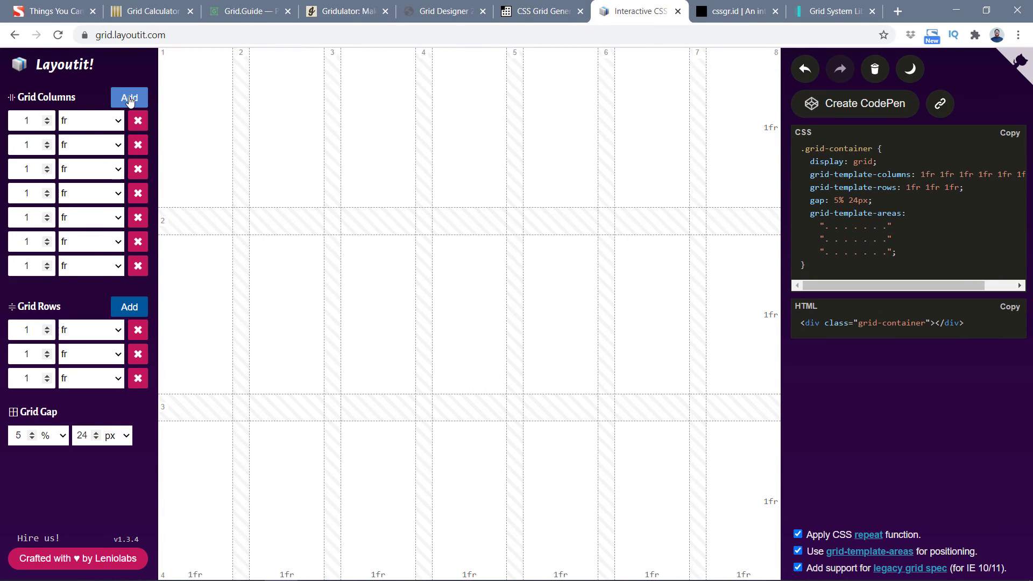
pyautogui.click(129, 99)
pyautogui.click(129, 99)
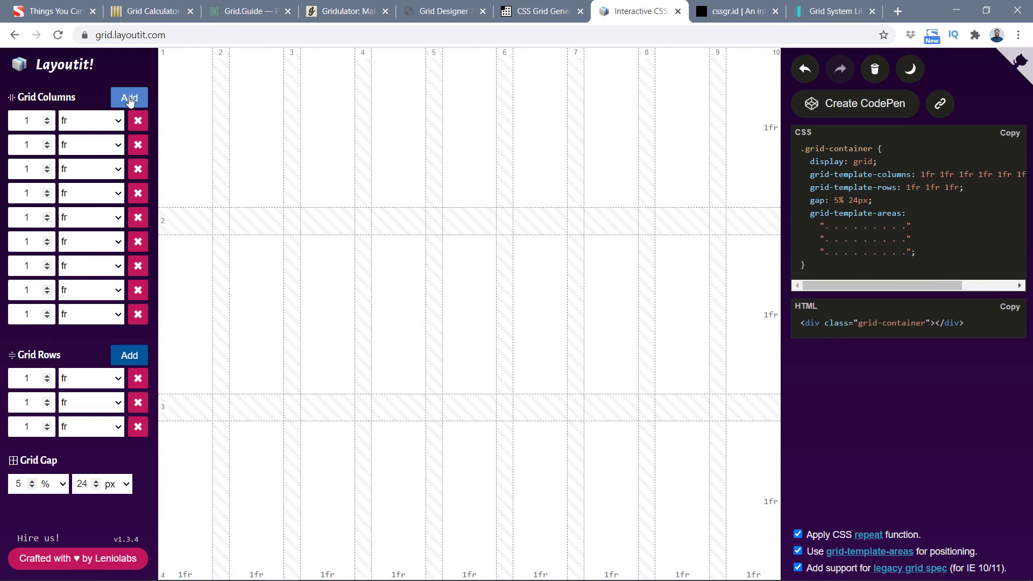
pyautogui.click(129, 99)
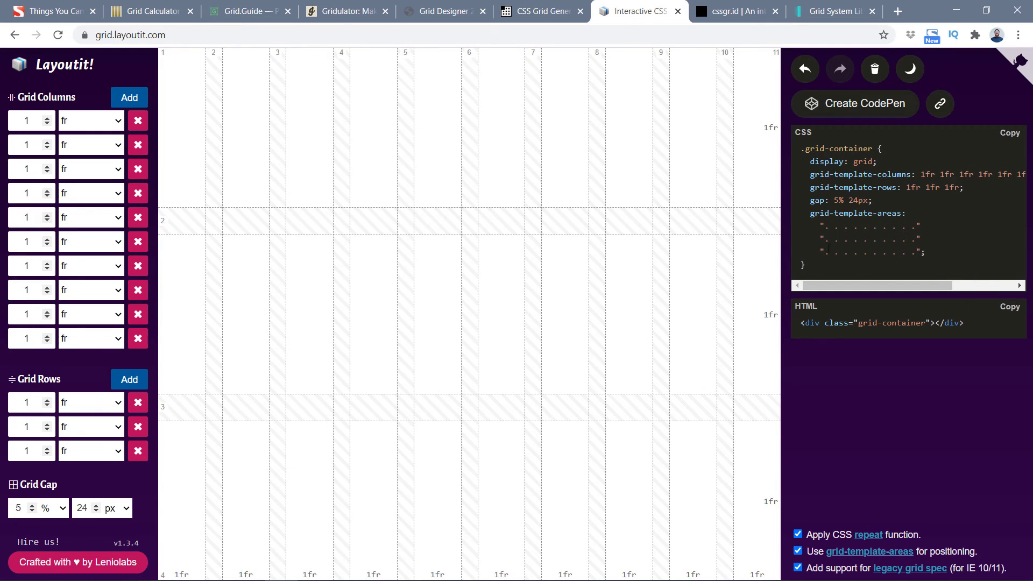
pyautogui.moveTo(823, 281)
pyautogui.mouseDown()
pyautogui.moveTo(1018, 282)
pyautogui.moveTo(813, 293)
pyautogui.mouseUp()
# Open the cssgr.id generator and set it to 12 items with a grid gap of 32 px
pyautogui.click(705, 16)
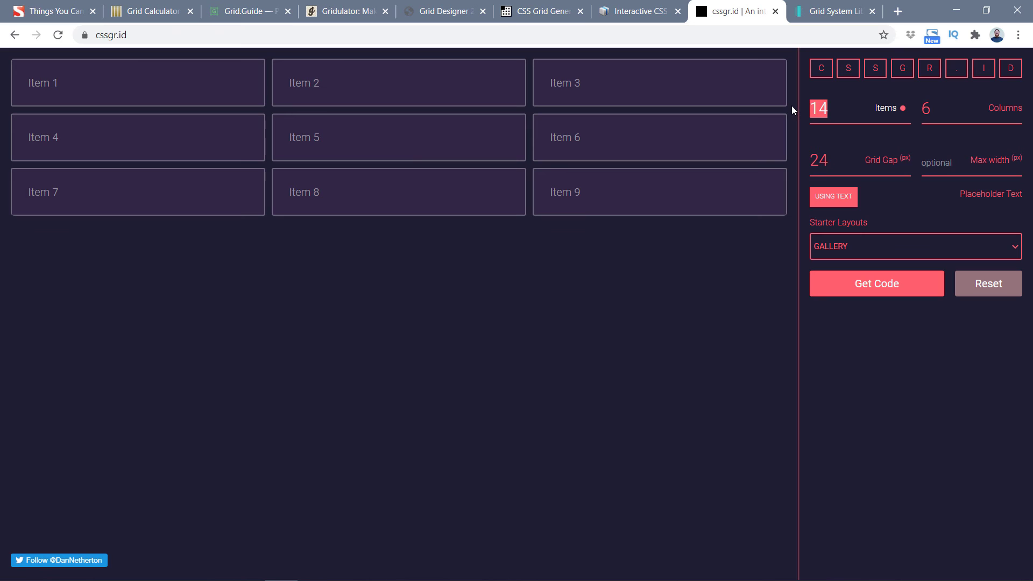
pyautogui.write('12')
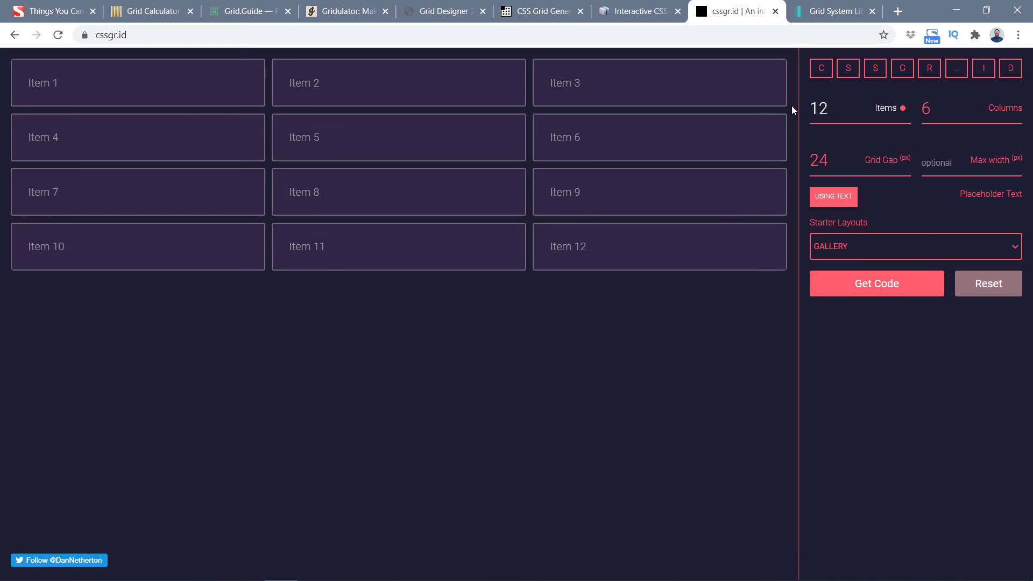
pyautogui.click(837, 158)
pyautogui.moveTo(836, 158); pyautogui.dragTo(806, 163)
pyautogui.write('32')
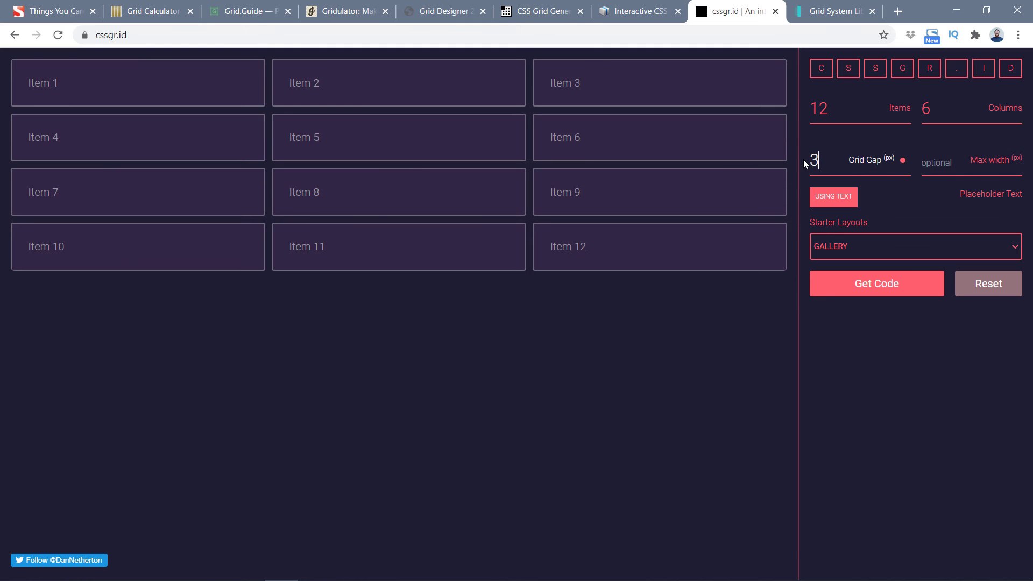
# Set the maximum width of the grid to 1200 px
pyautogui.click(954, 166)
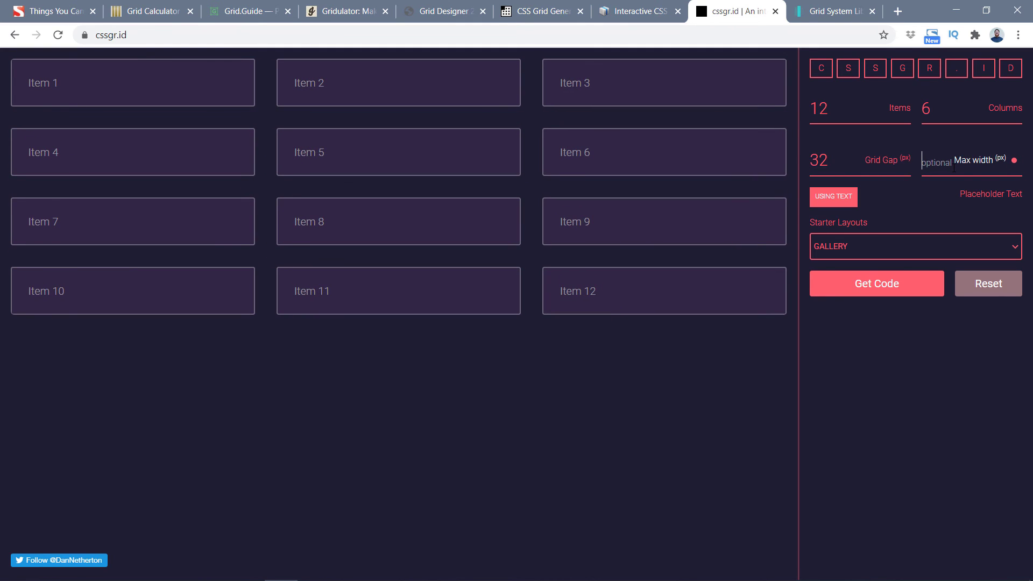
pyautogui.write('1440')
pyautogui.press('BackSpace')
pyautogui.press('BackSpace')
pyautogui.press('BackSpace')
pyautogui.press('BackSpace')
pyautogui.write('120')
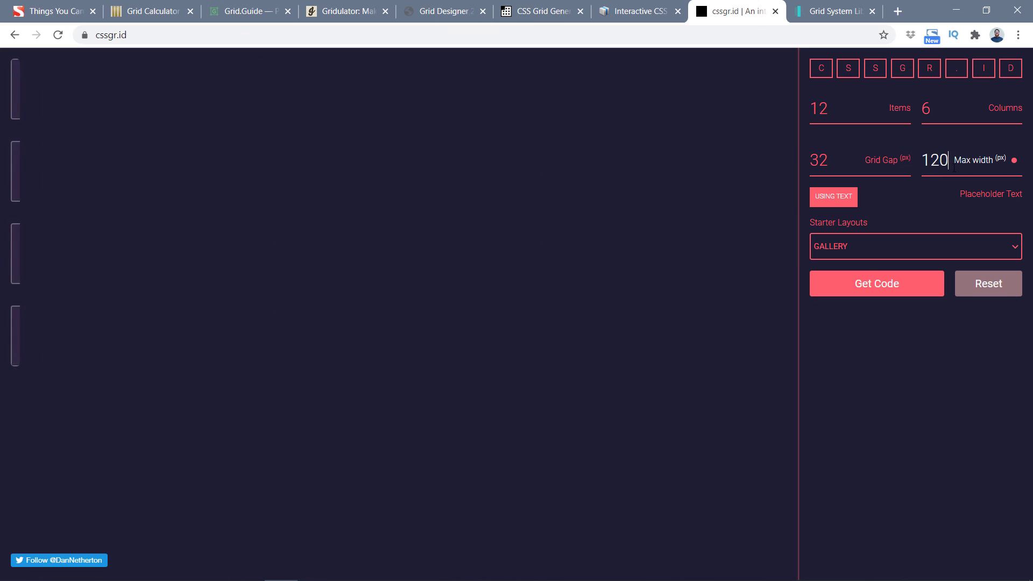
pyautogui.write('0')
# Set the number of grid columns to 12
pyautogui.click(938, 107)
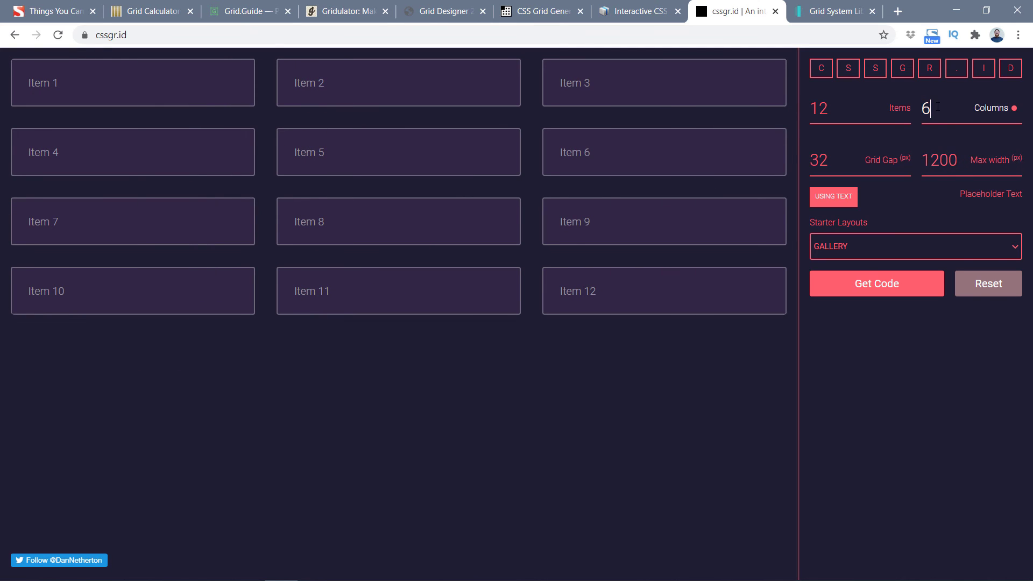
pyautogui.moveTo(939, 107); pyautogui.dragTo(922, 111)
pyautogui.write('12')
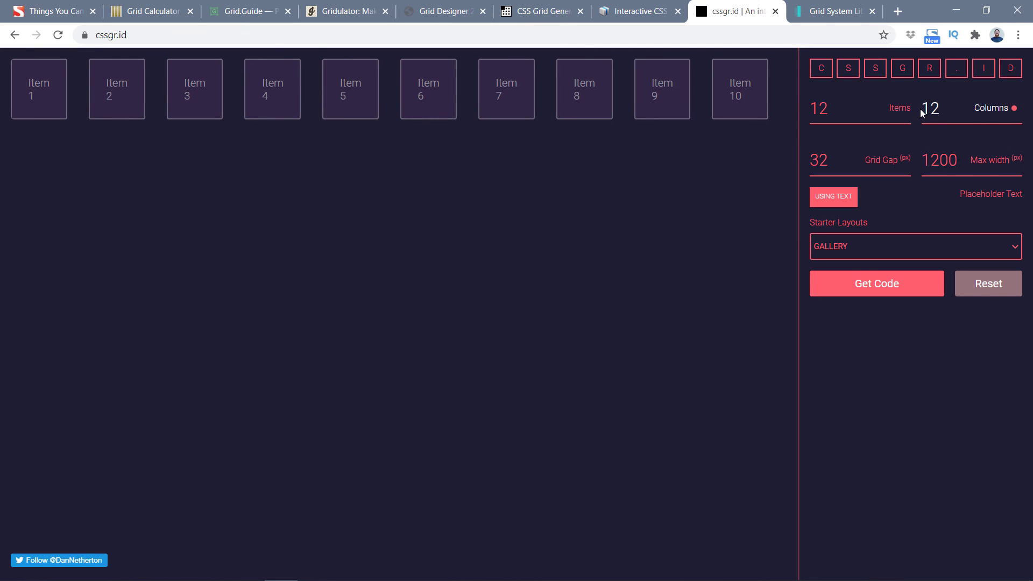
pyautogui.click(840, 112)
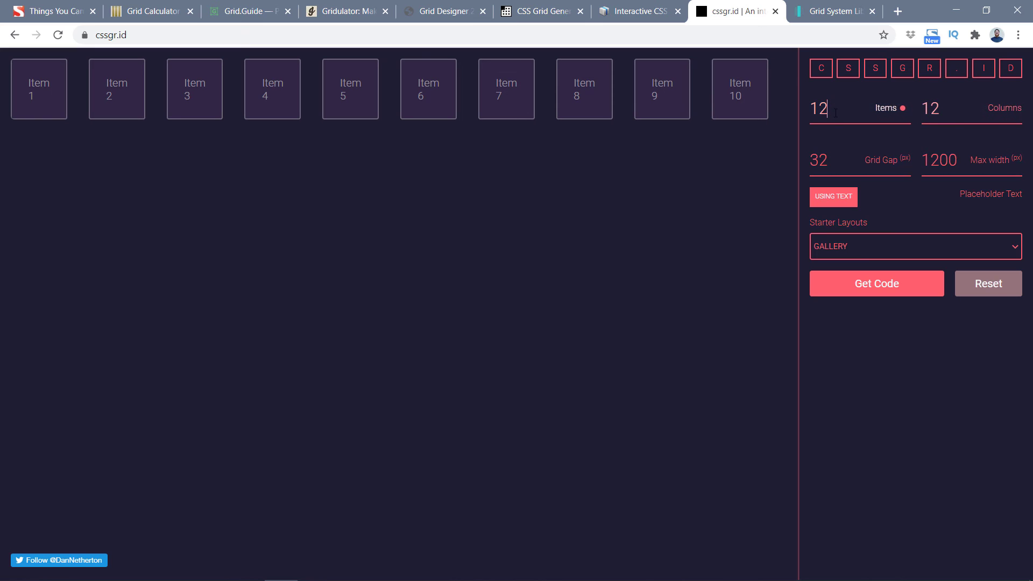
pyautogui.moveTo(839, 113); pyautogui.dragTo(811, 113)
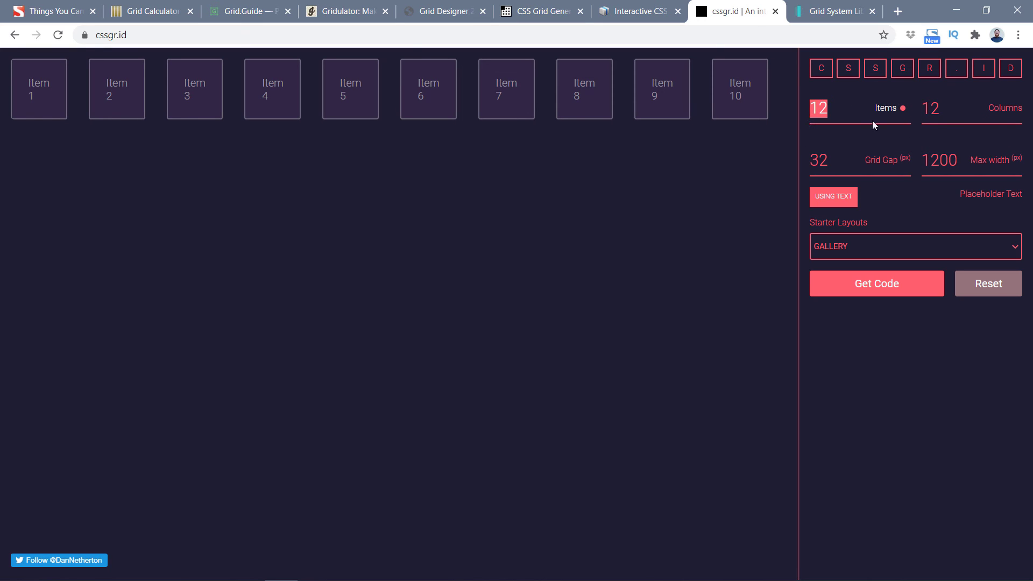
# Preview the Football Formation, Header & Footer and Gallery starter layouts one after another
pyautogui.click(851, 253)
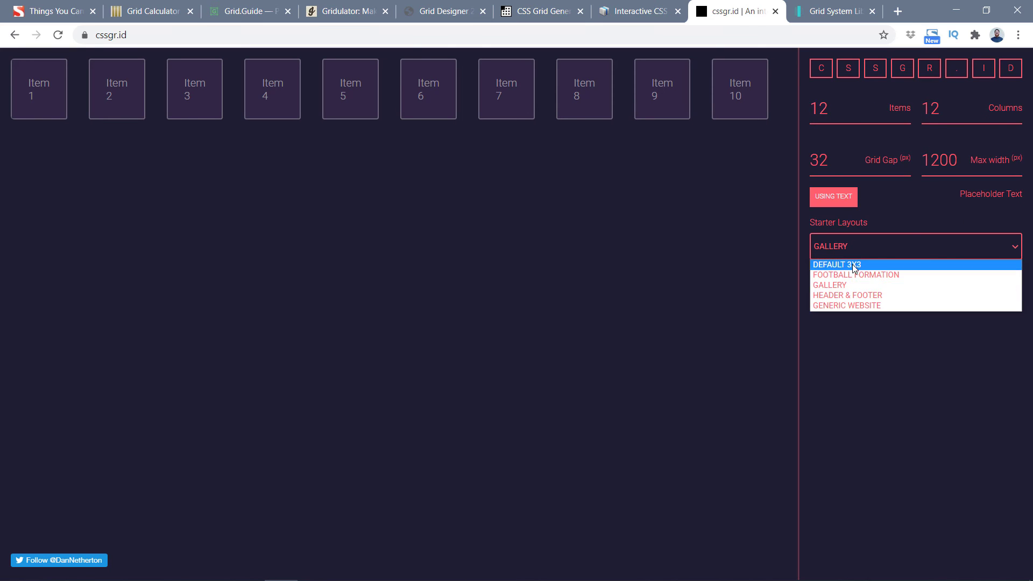
pyautogui.click(853, 273)
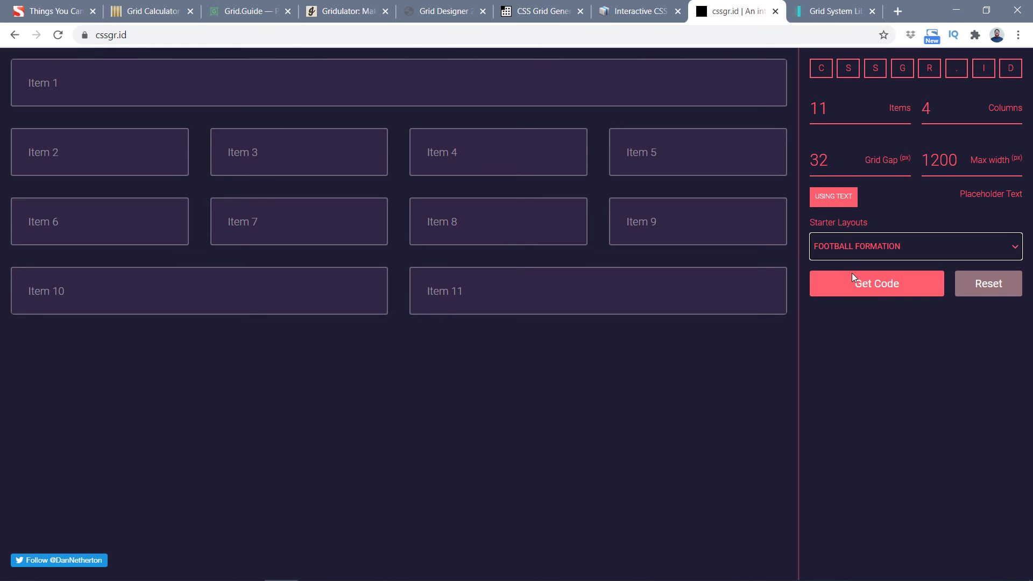
pyautogui.click(858, 247)
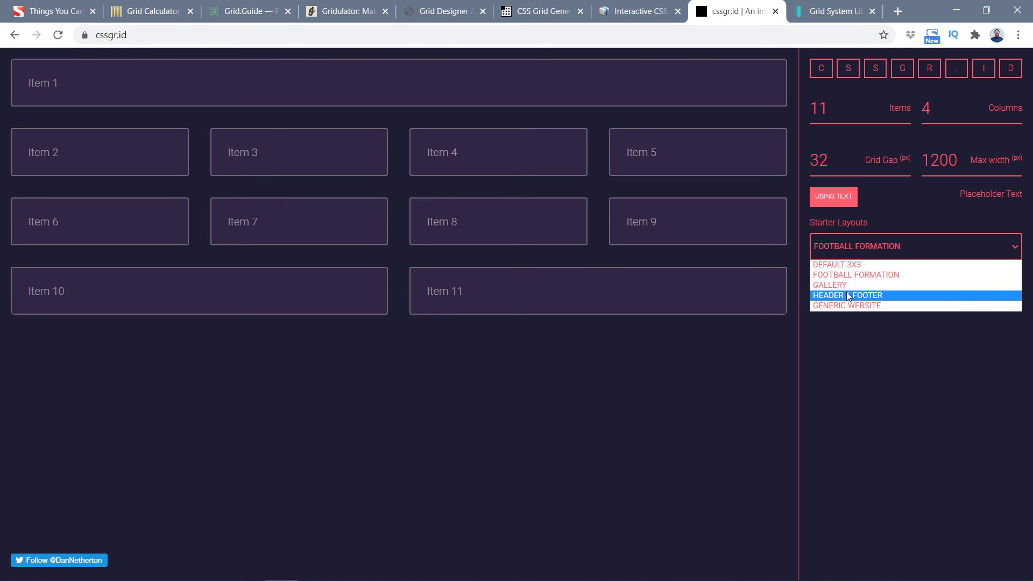
pyautogui.click(848, 295)
pyautogui.click(851, 251)
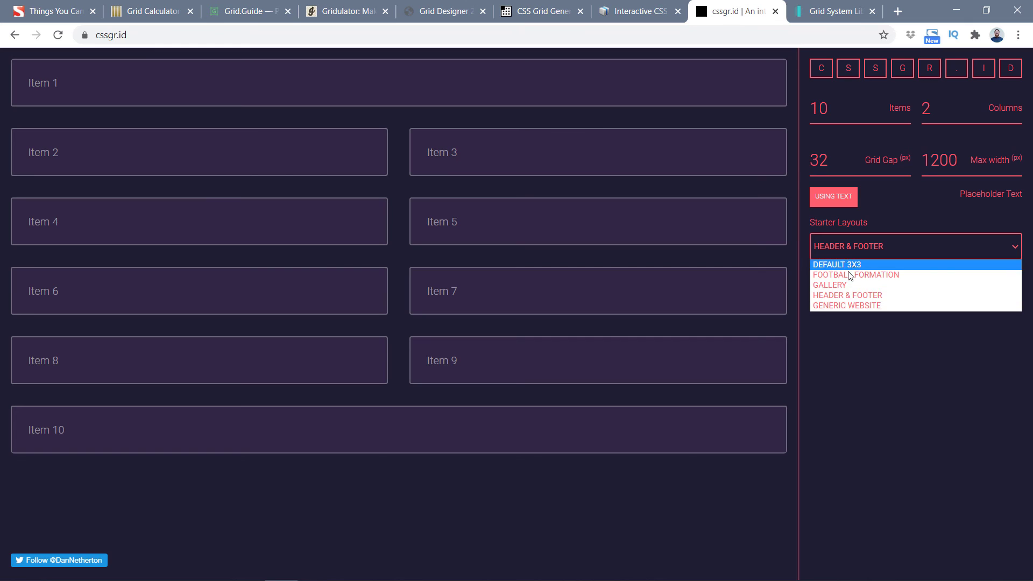
pyautogui.click(843, 285)
# Go through the Football Formation and Default 3x3 starter layouts and end on the Generic Website layout
pyautogui.click(845, 248)
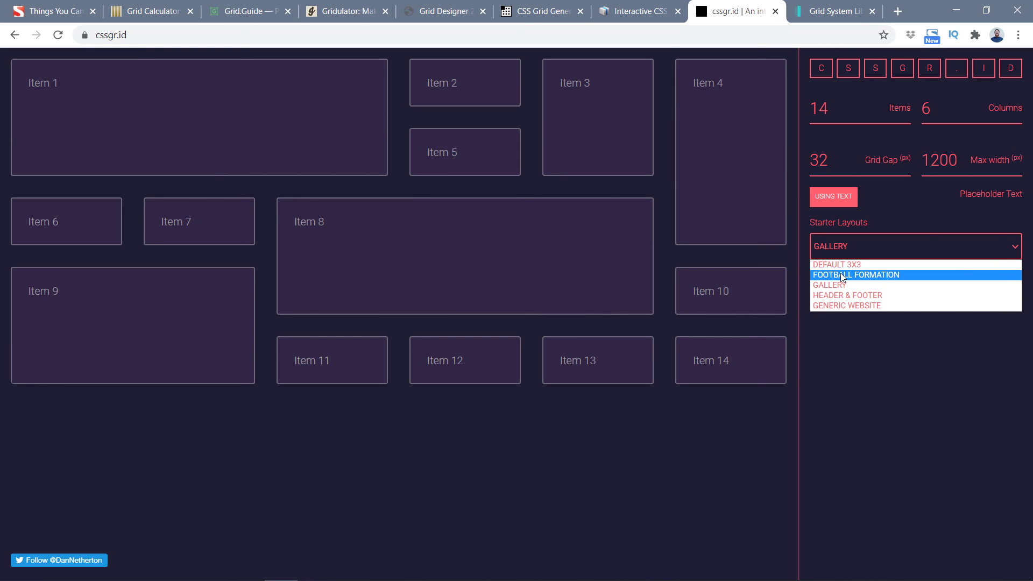
pyautogui.click(843, 275)
pyautogui.click(841, 249)
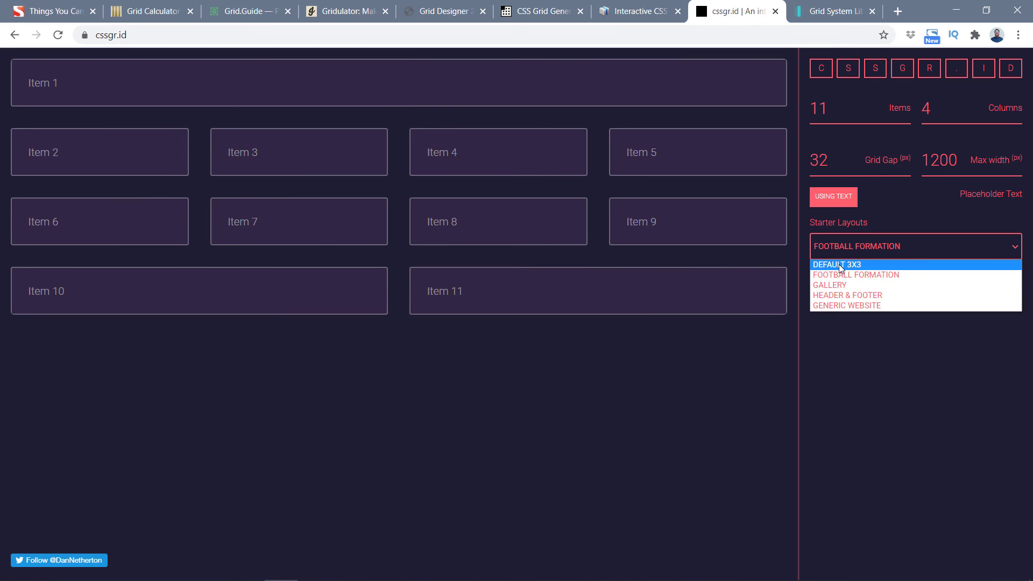
pyautogui.click(840, 264)
pyautogui.click(842, 249)
pyautogui.click(842, 295)
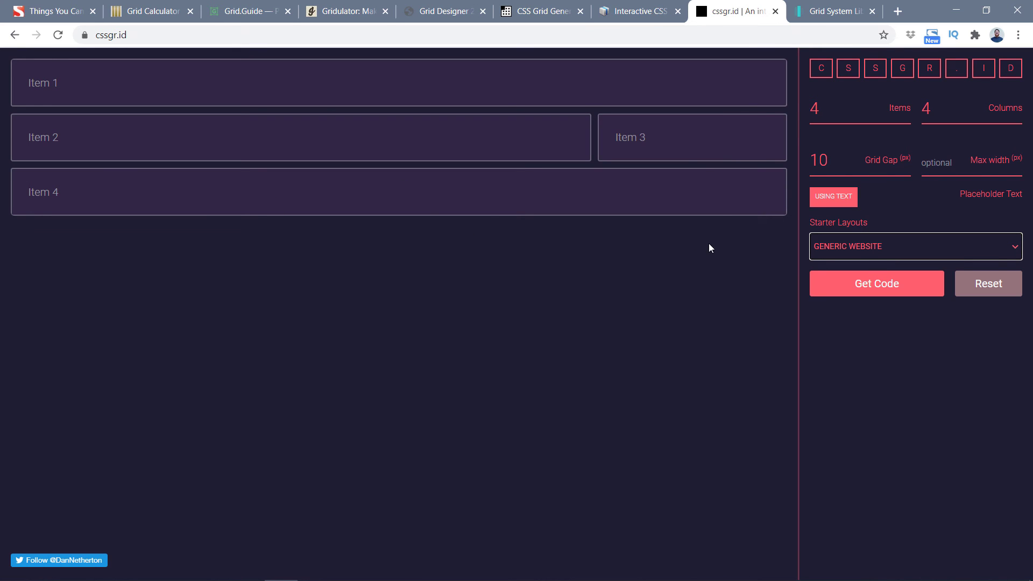
# Switch to the Grid System Library page and examine its supported devices, column options, Bootstrap grids and compatible design tools
pyautogui.click(831, 11)
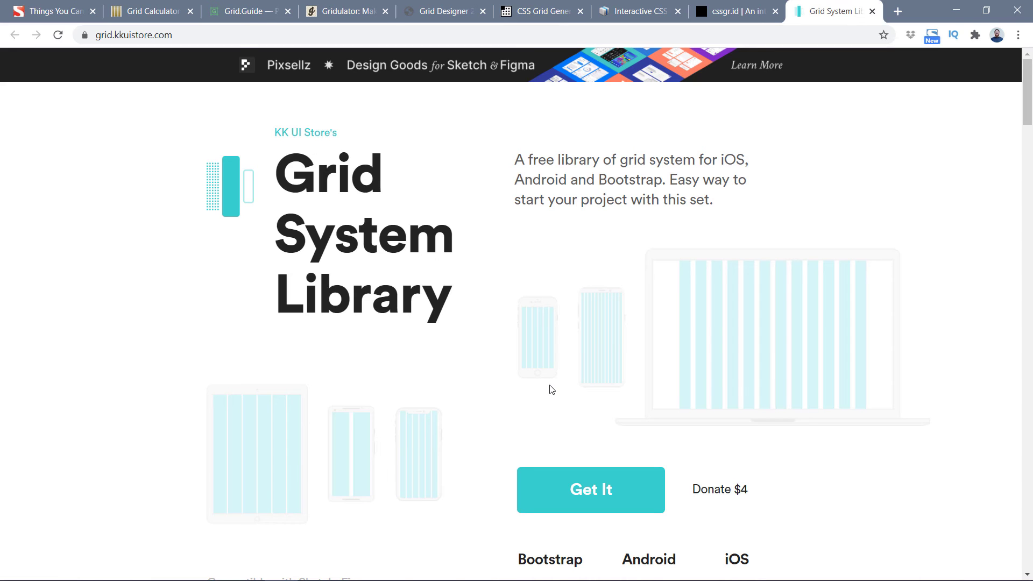
pyautogui.scroll(-5, 544, 414)
pyautogui.scroll(5, 545, 412)
pyautogui.scroll(-10, 484, 425)
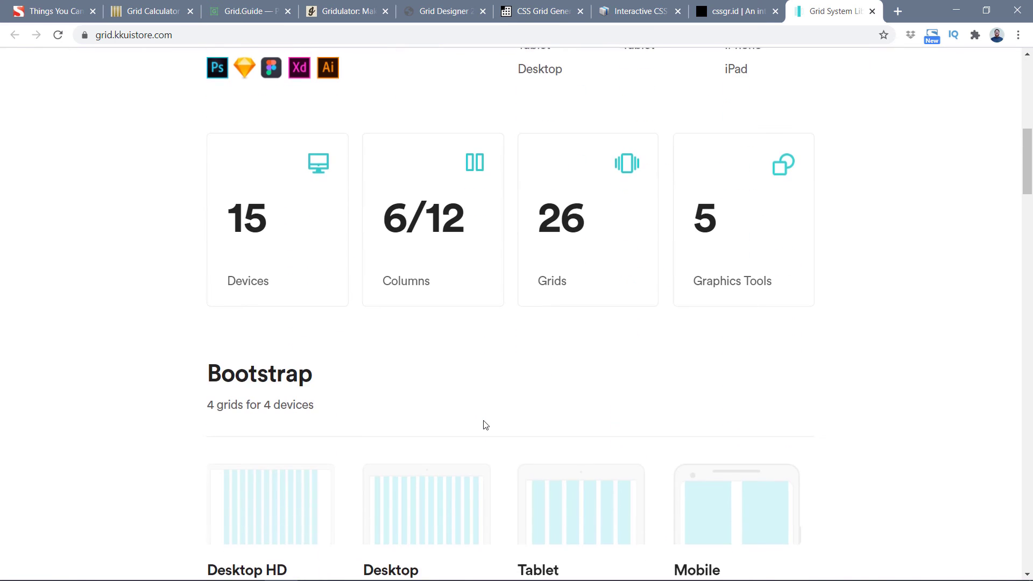
pyautogui.scroll(10, 486, 426)
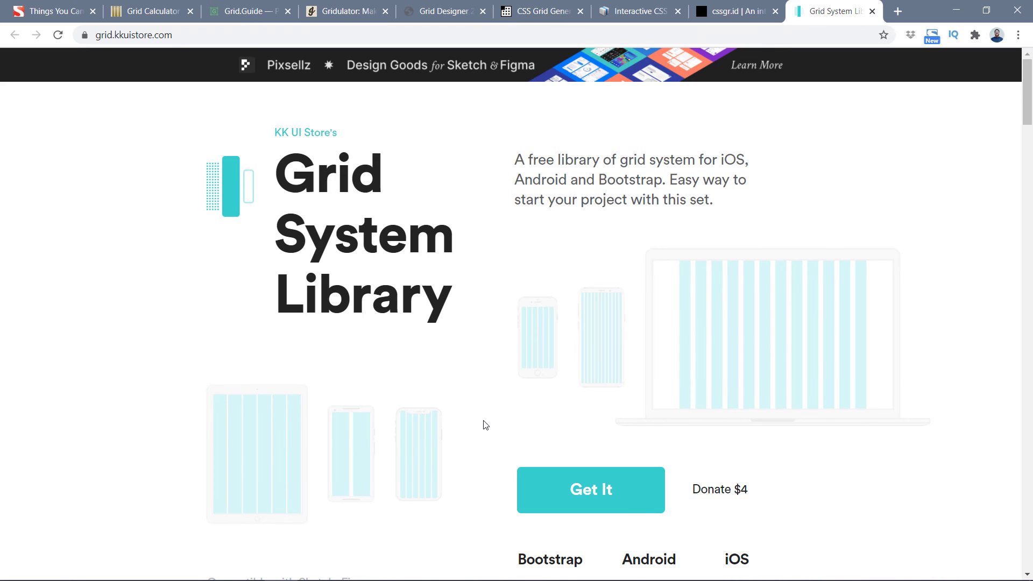
pyautogui.scroll(-8, 486, 426)
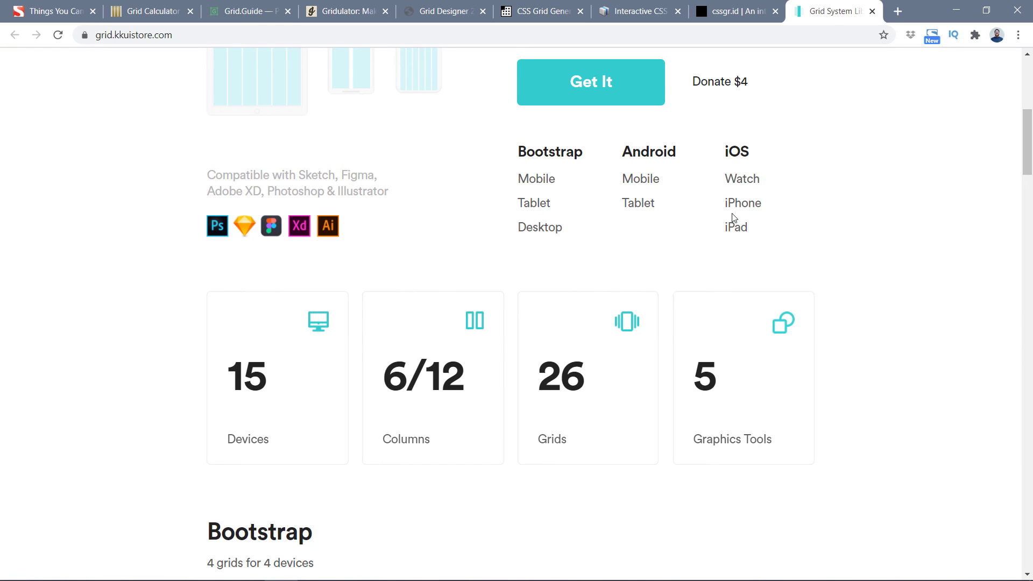
pyautogui.scroll(-5, 635, 423)
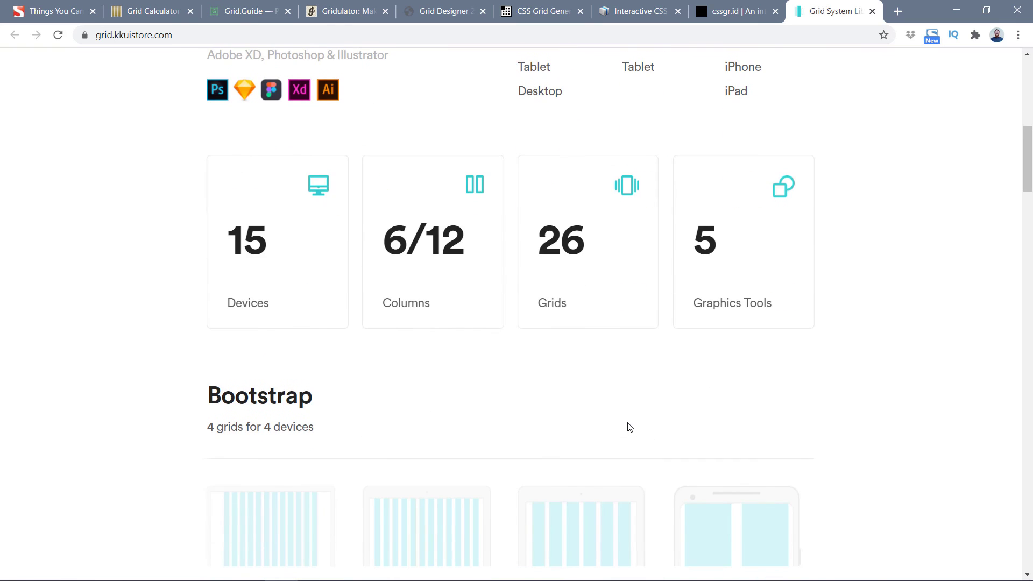
pyautogui.scroll(4, 360, 343)
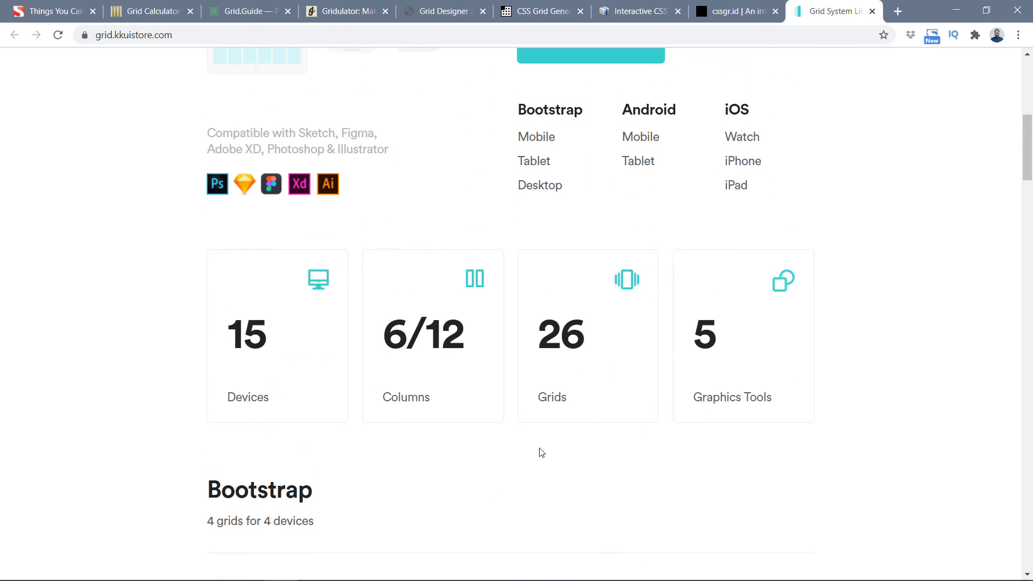
pyautogui.scroll(-1, 482, 483)
pyautogui.scroll(4, 483, 481)
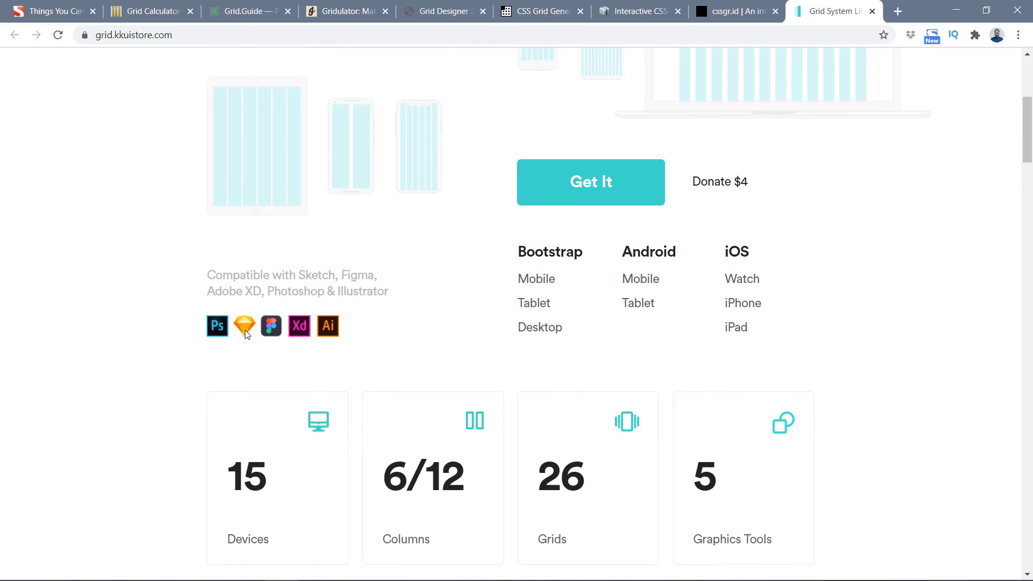
# Go to the free offer of the Grid System Library and download the grid files for iOS, Android and Bootstrap
pyautogui.scroll(5, 402, 453)
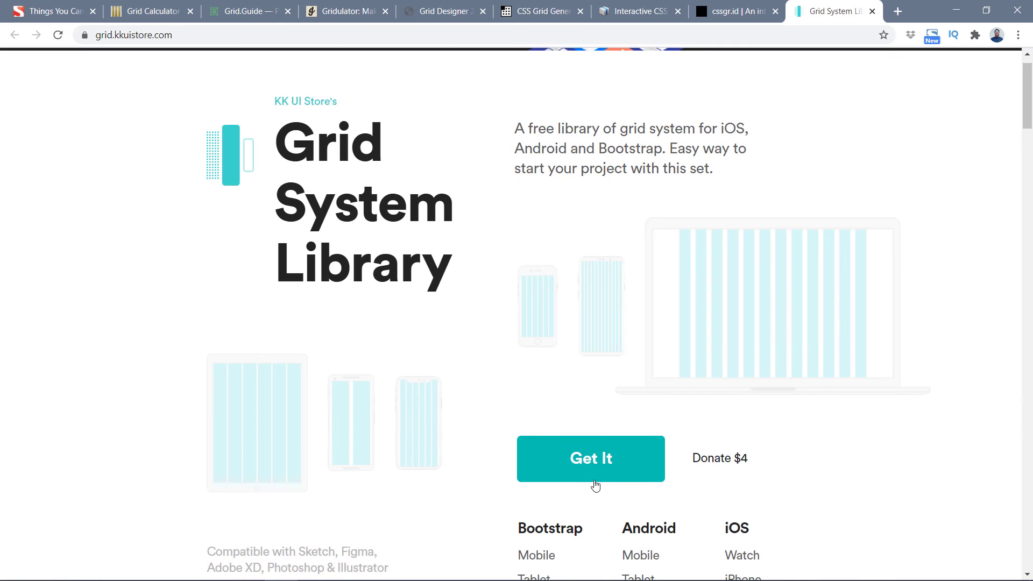
pyautogui.scroll(-1, 594, 479)
pyautogui.click(598, 464)
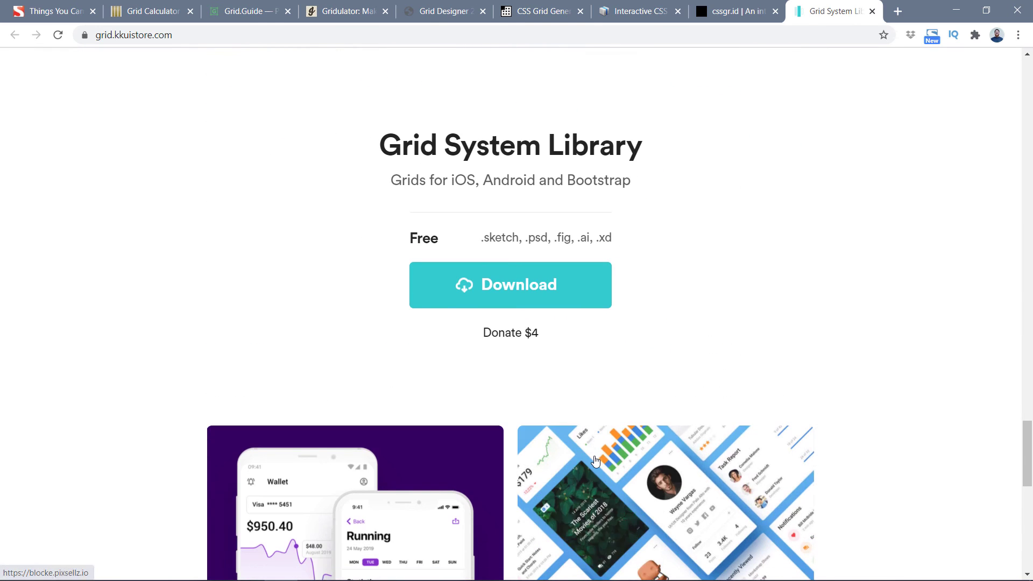
pyautogui.click(507, 288)
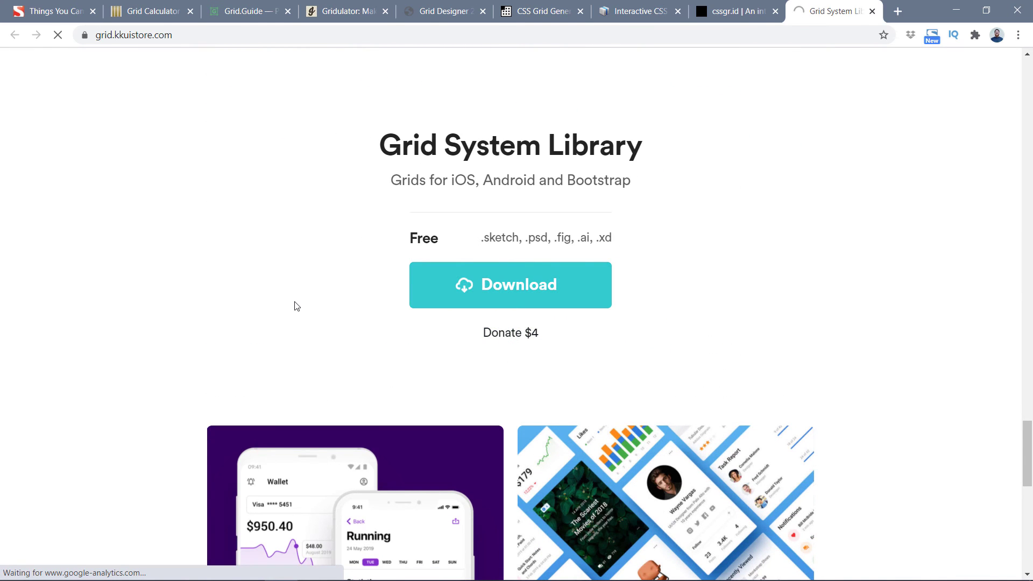